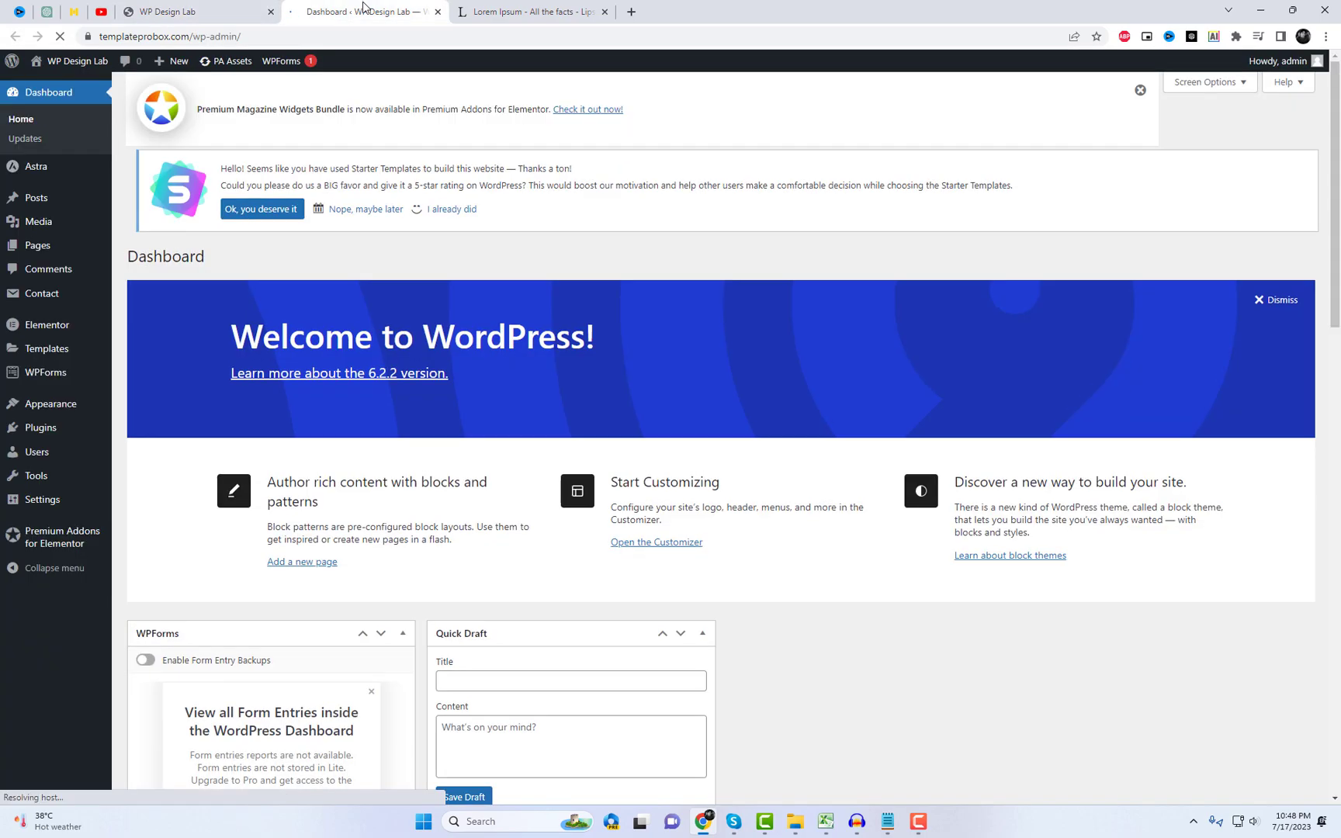
Search the WordPress plugin directory for "Premium Addons for Elementor"
mouse_move(66, 427)
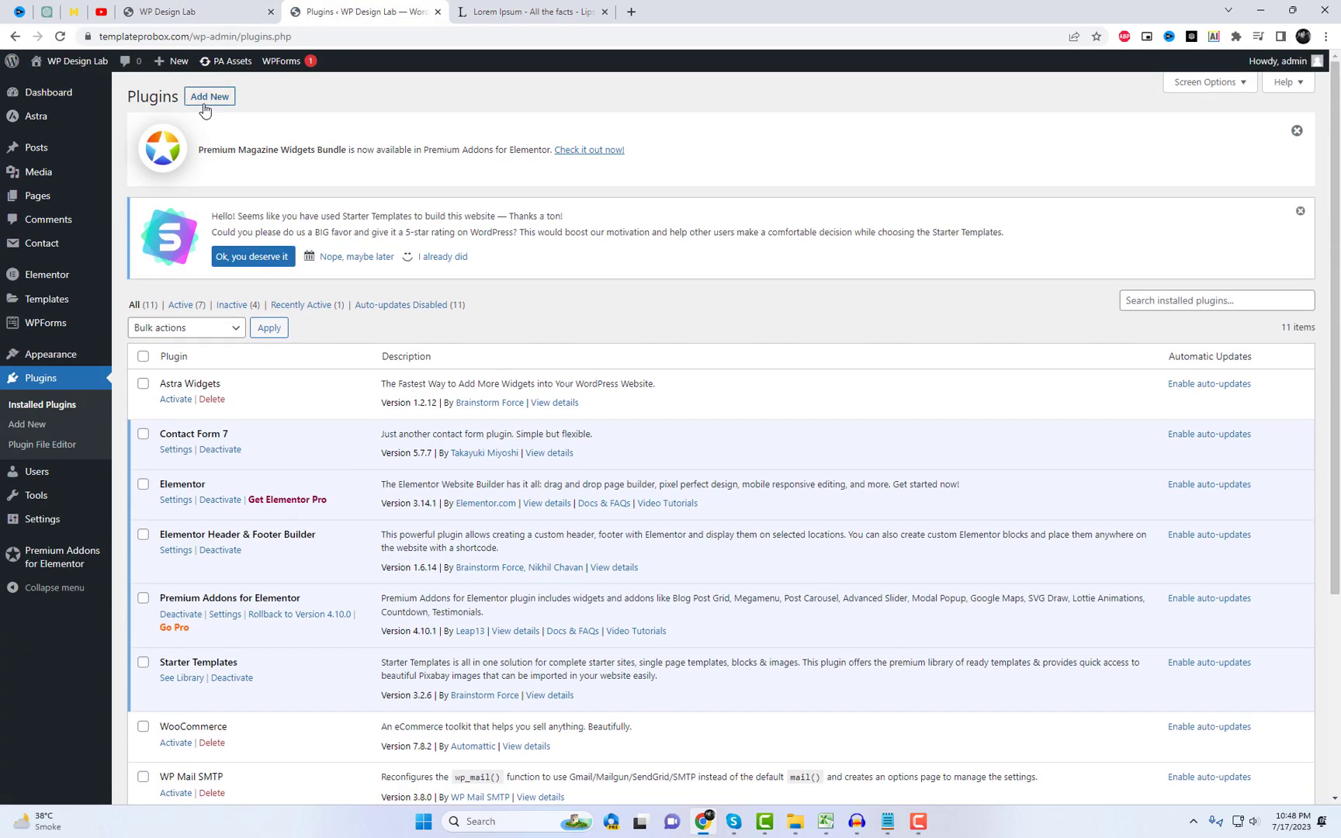
left_click(205, 98)
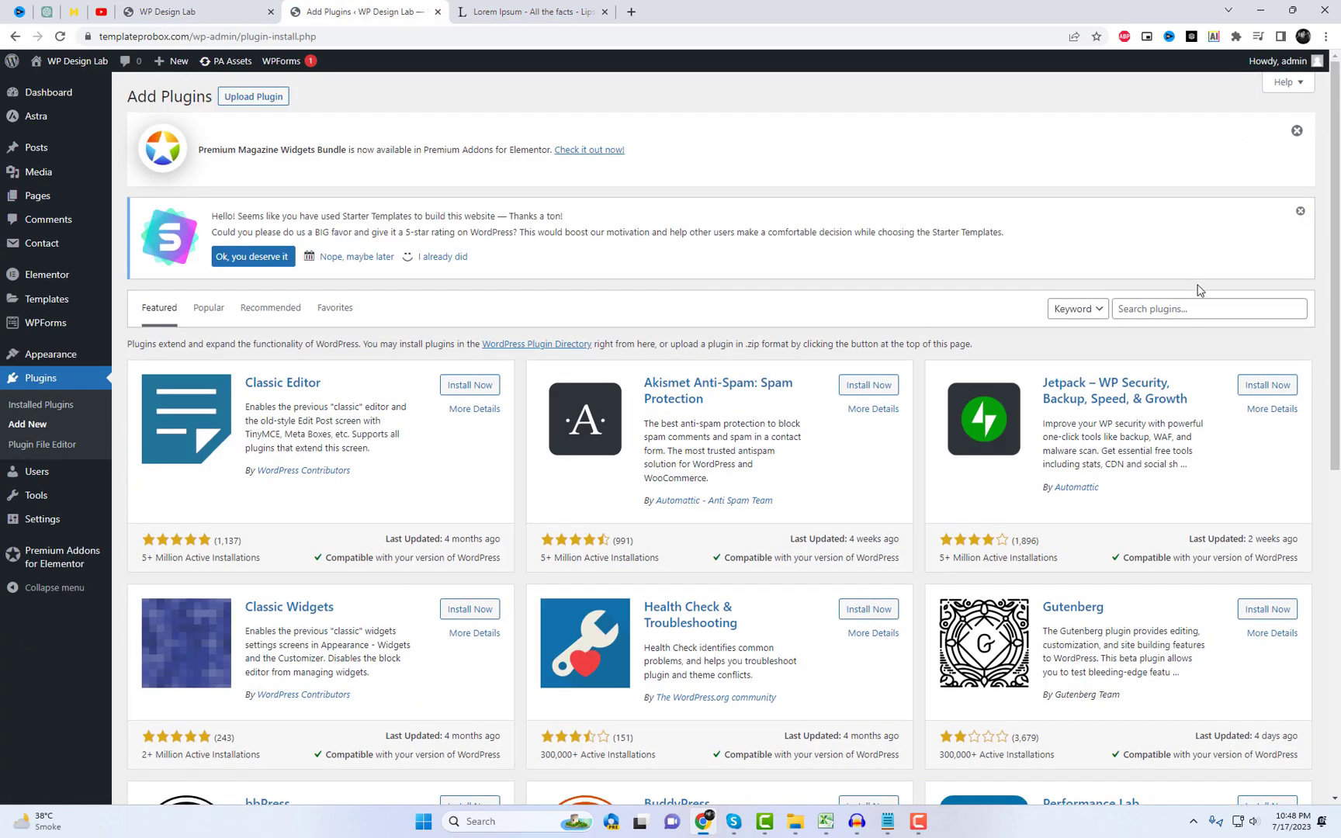
left_click(1186, 310)
type("Premium Addons for Elementor")
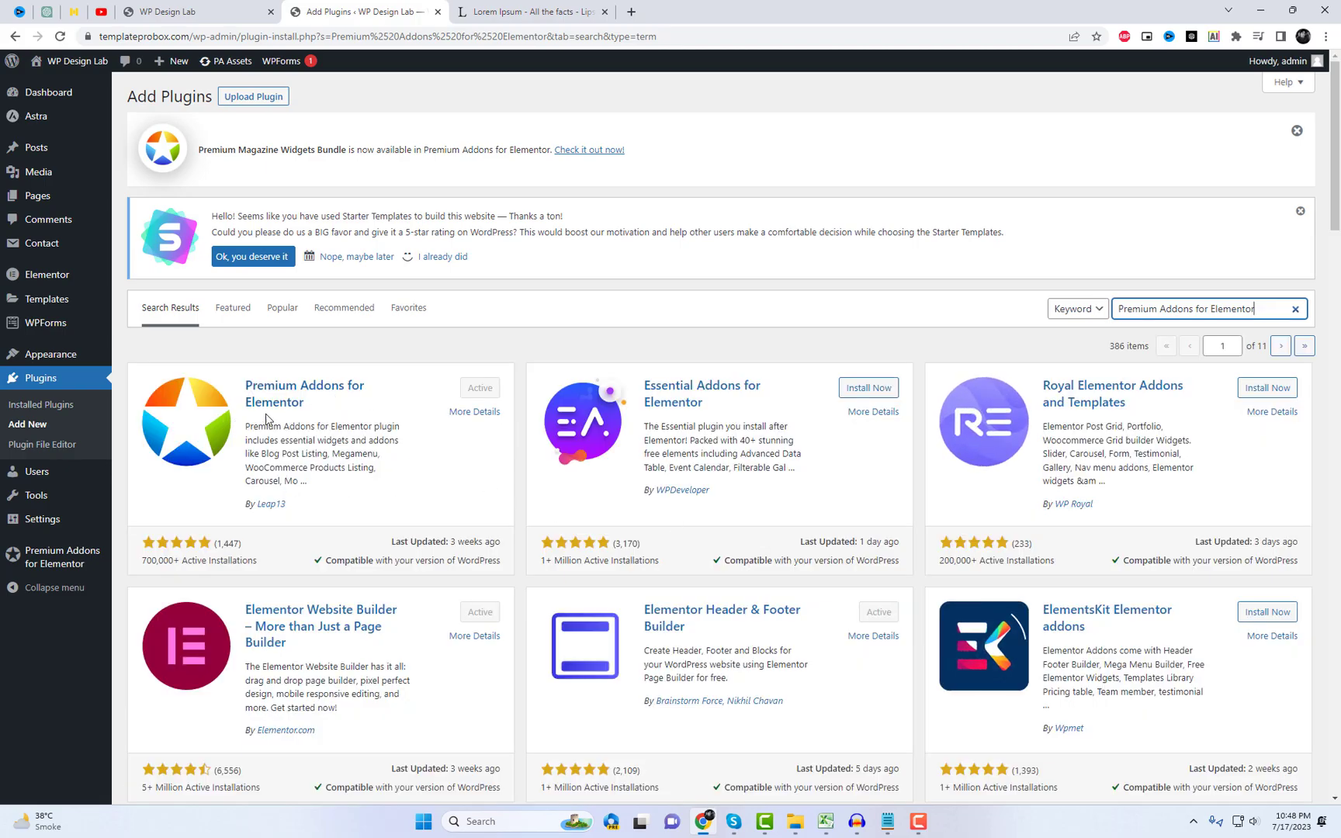
Examine the Premium Addons widgets by category, from Content and Image & Video through to Off-Grid Widgets
mouse_move(101, 557)
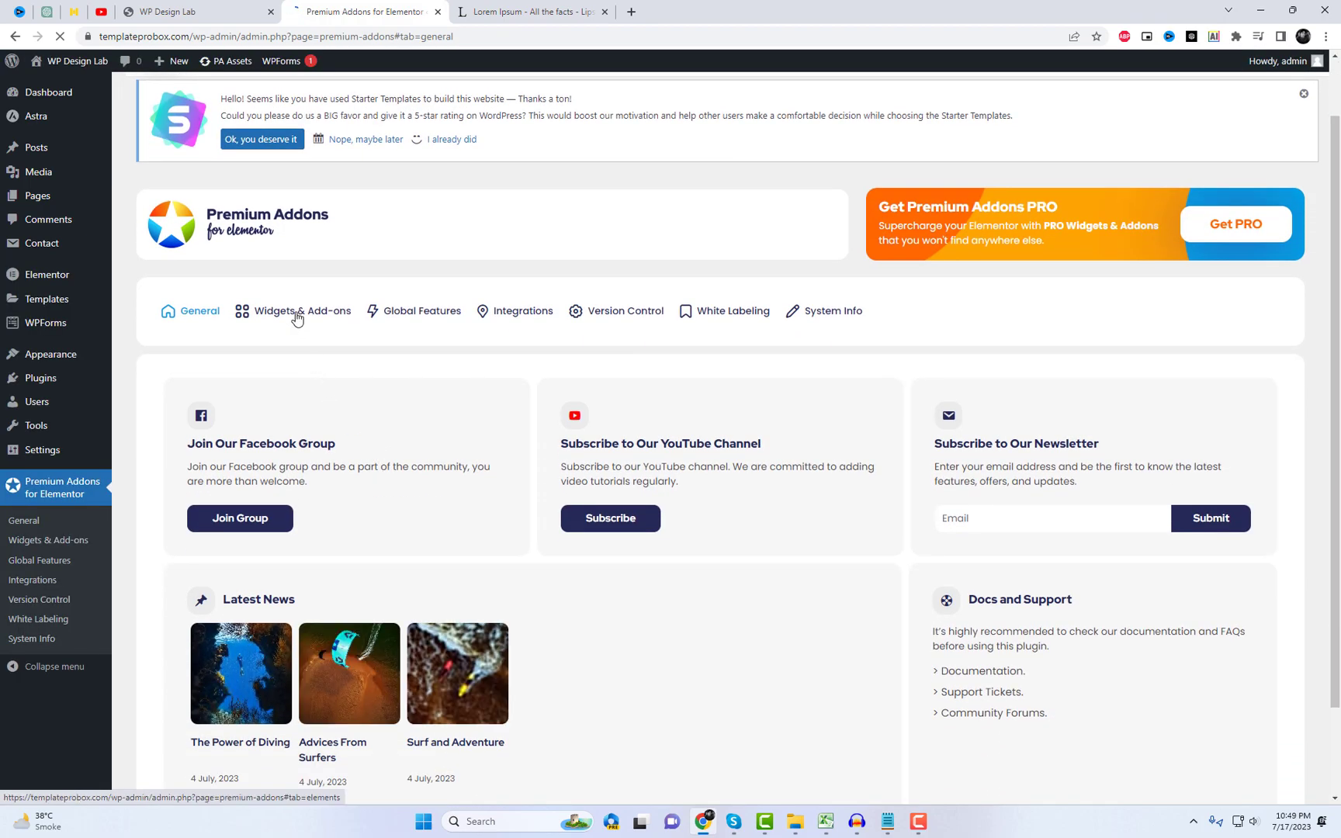
left_click(296, 317)
scroll(496, 462, "down", 3)
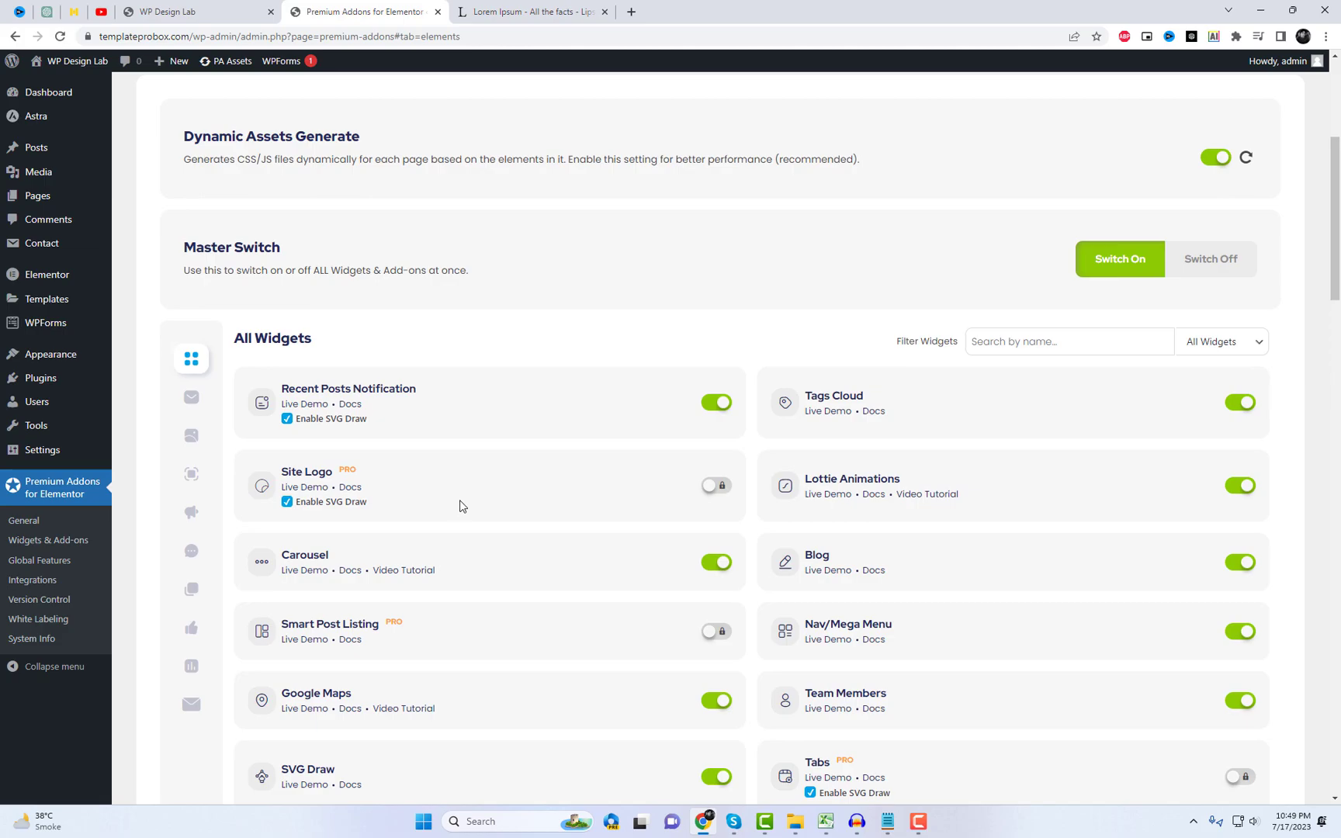
scroll(460, 506, "down", 1)
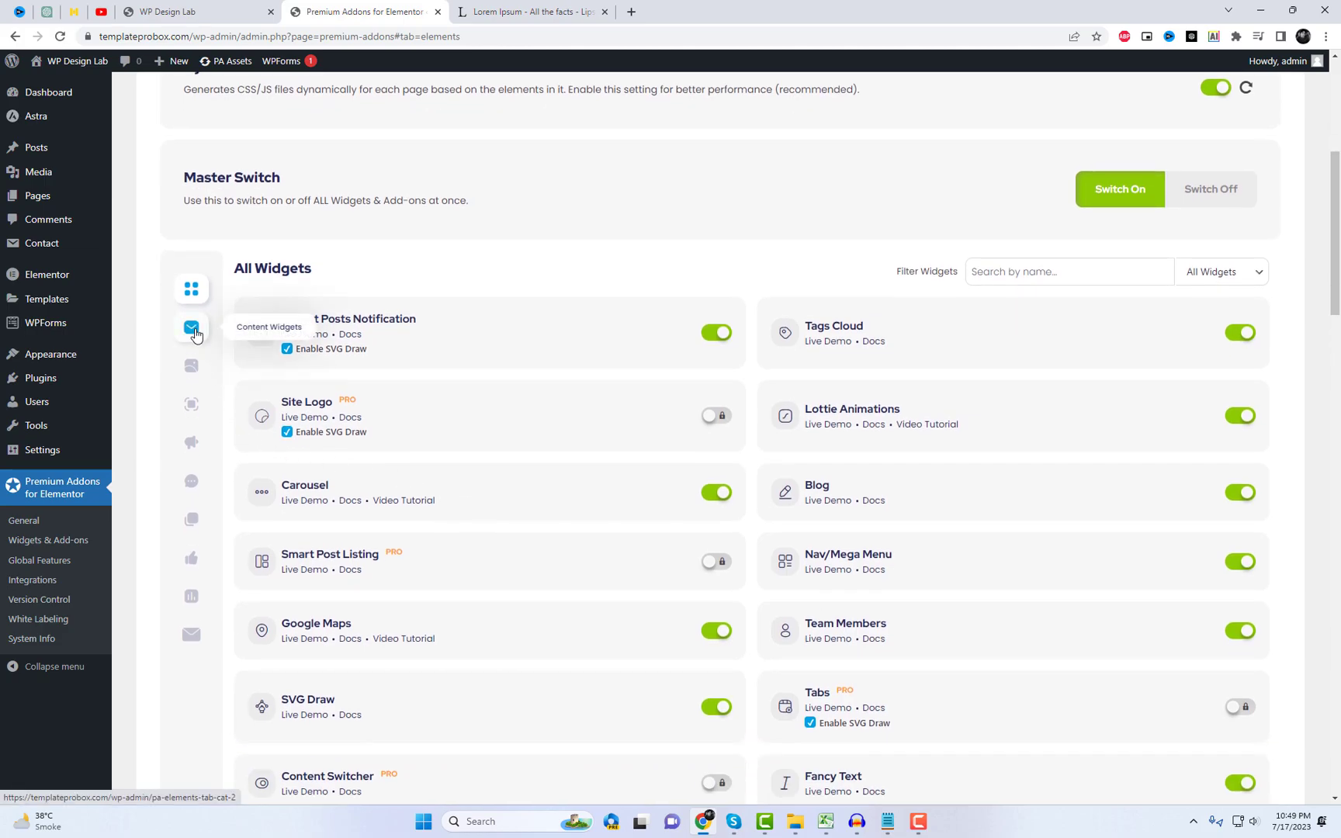
left_click(196, 334)
left_click(200, 380)
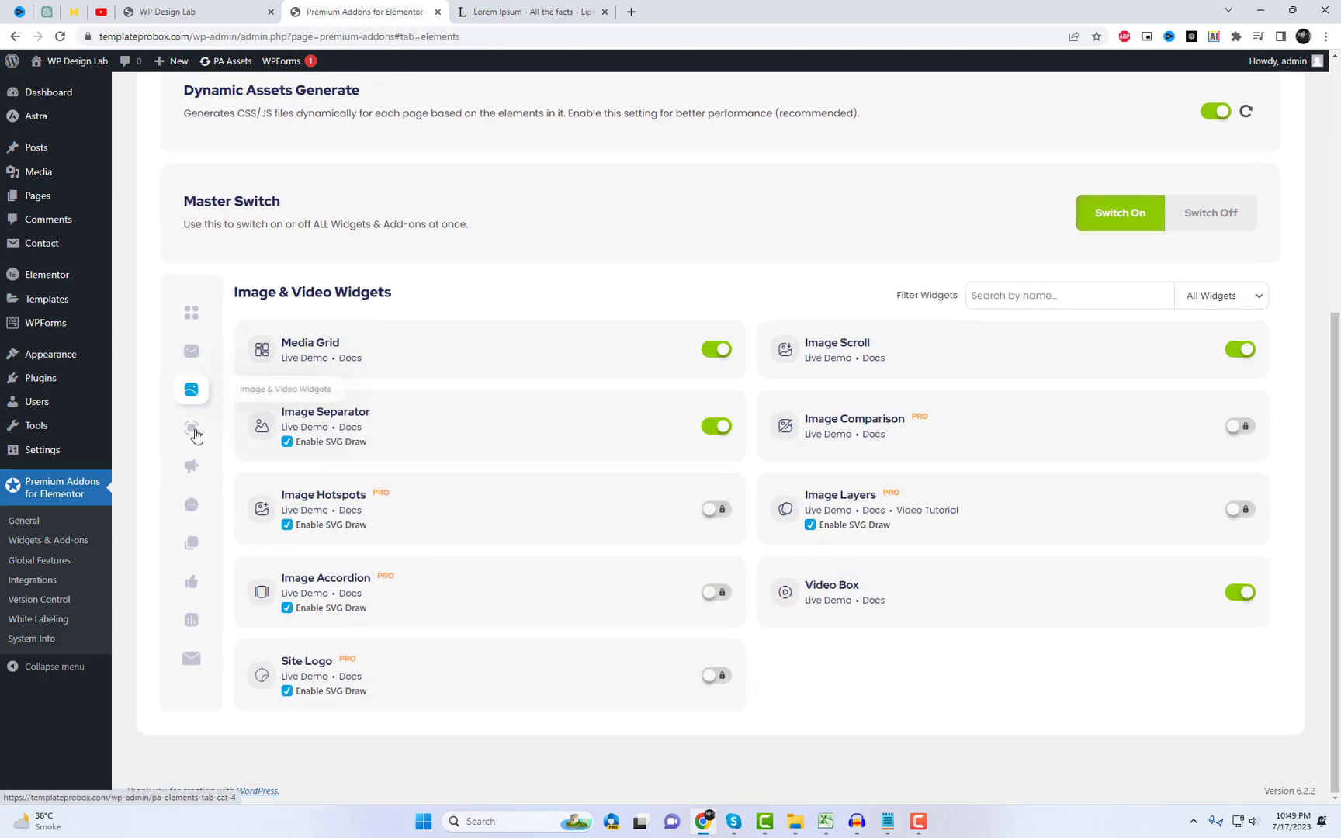
left_click(196, 436)
left_click(192, 481)
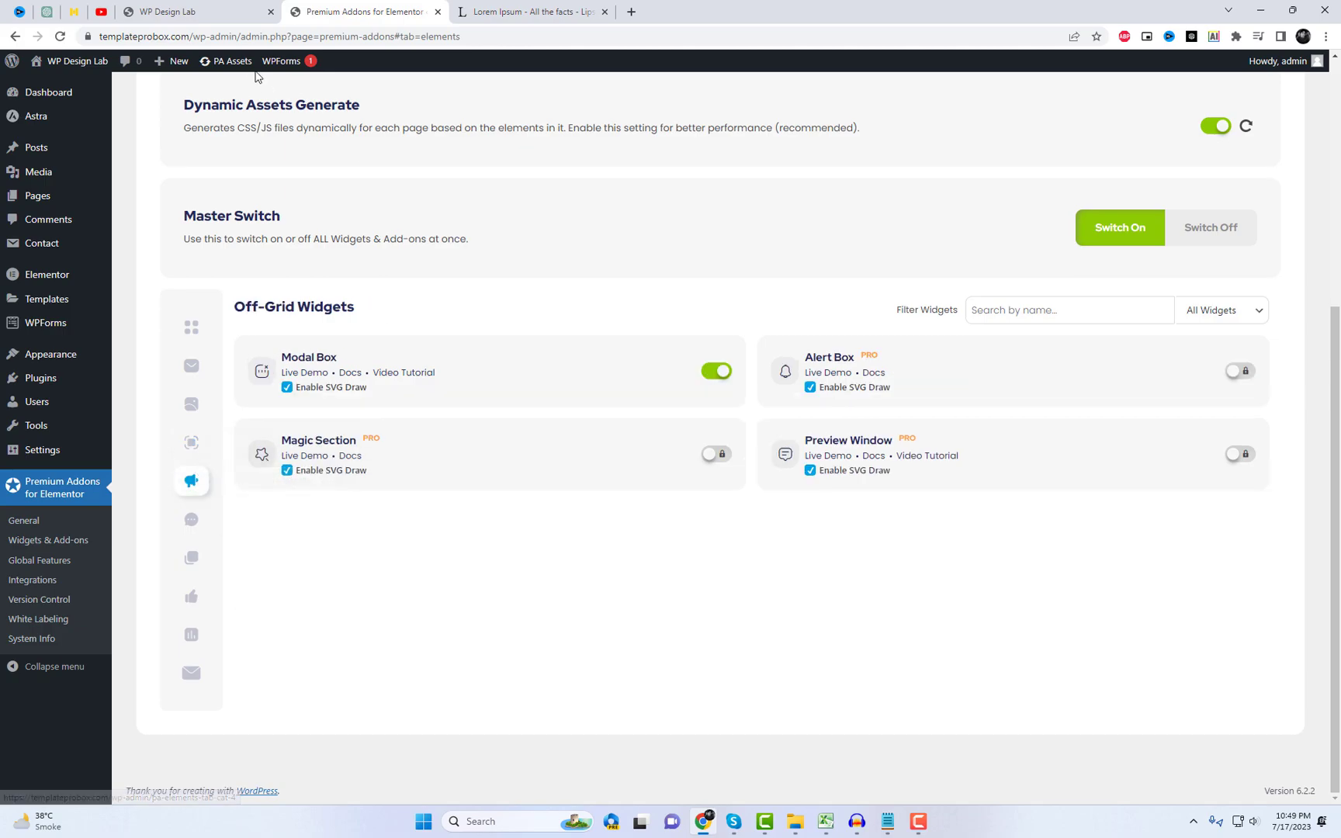
Open the site's Home page in the Elementor editor and add a Modal Box widget above the Relax Atmosphere image
left_click(167, 11)
right_click(367, 63)
left_click(385, 73)
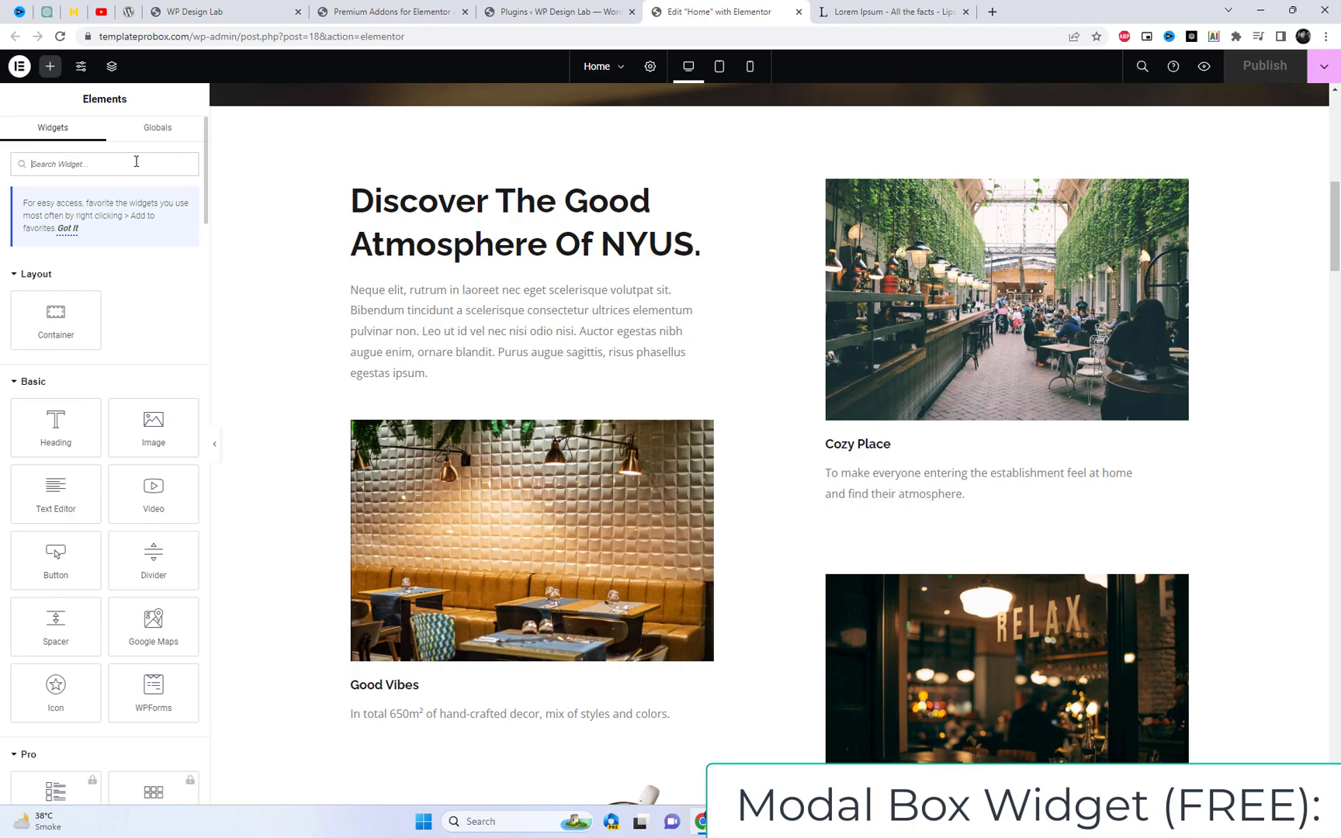
type("Mod")
left_click_drag(55, 283, 1242, 585)
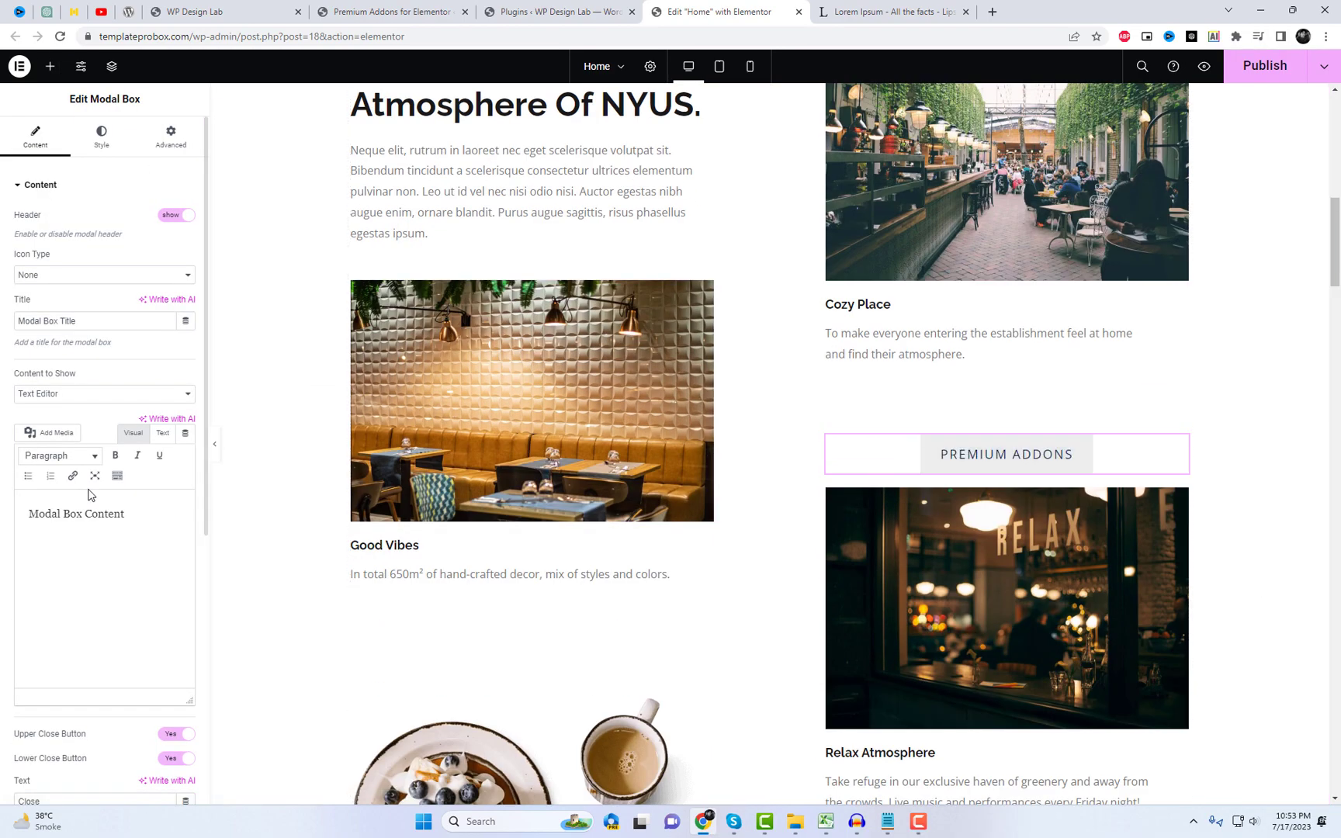
Replace the Modal Box's text editor content with the "What is Lorem Ipsum?" paragraph copied from lipsum.com
scroll(99, 490, "down", 1)
left_click(109, 323)
left_click(101, 335)
left_click(101, 325)
left_click(54, 340)
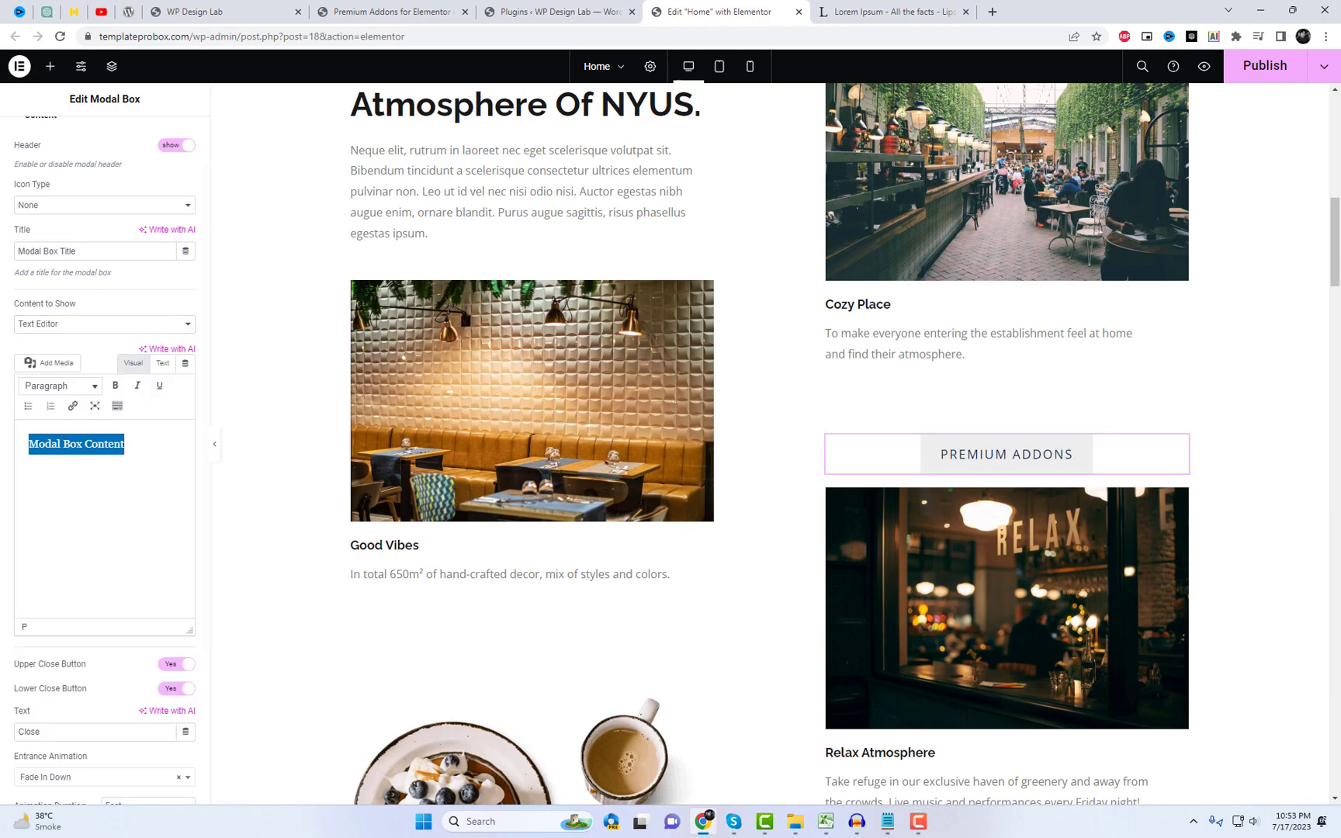
left_click(893, 12)
left_click_drag(350, 334, 645, 445)
key("ctrl+c")
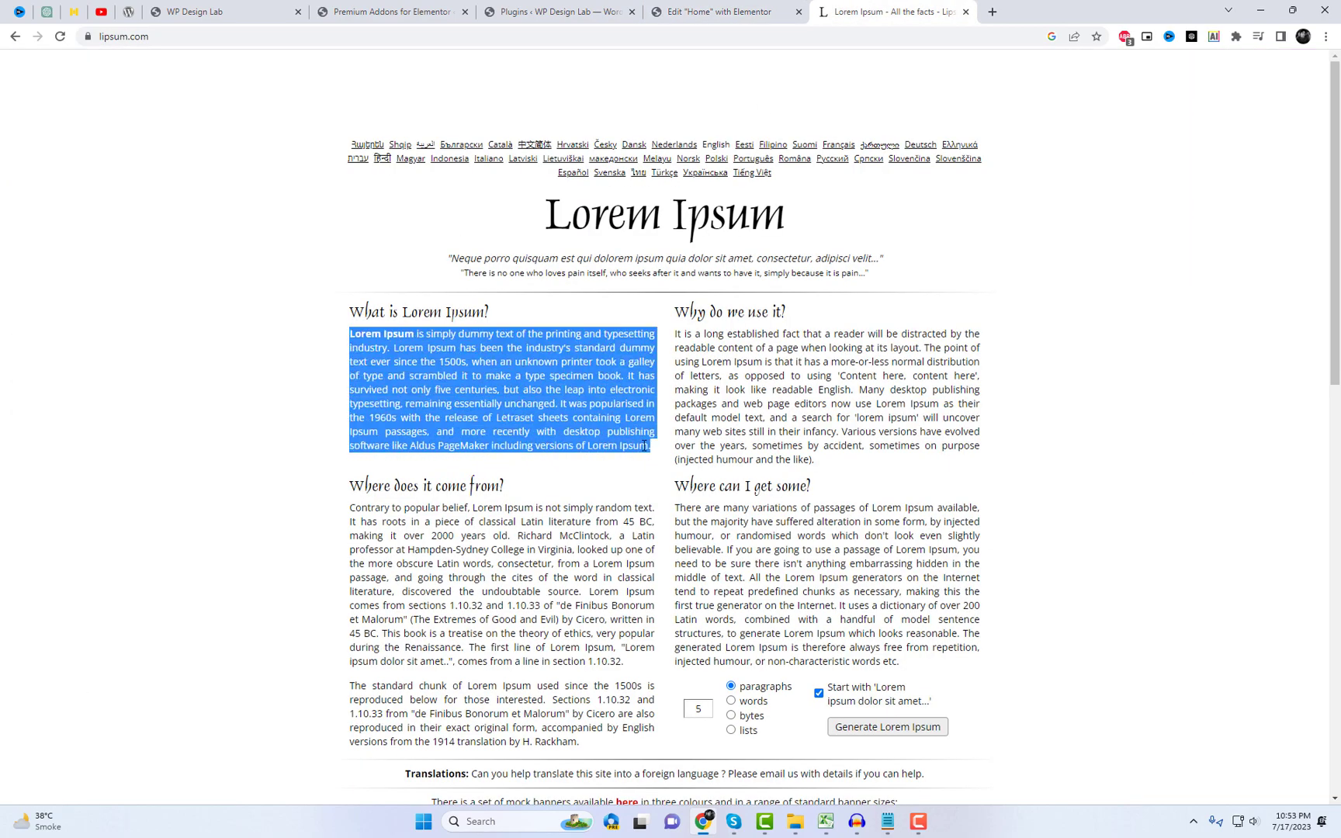
left_click(702, 10)
key("ctrl+v")
Set the modal trigger to Button, show its star icon before the text and align the button left
scroll(126, 698, "down", 3)
left_click(95, 680)
left_click(86, 266)
left_click(77, 284)
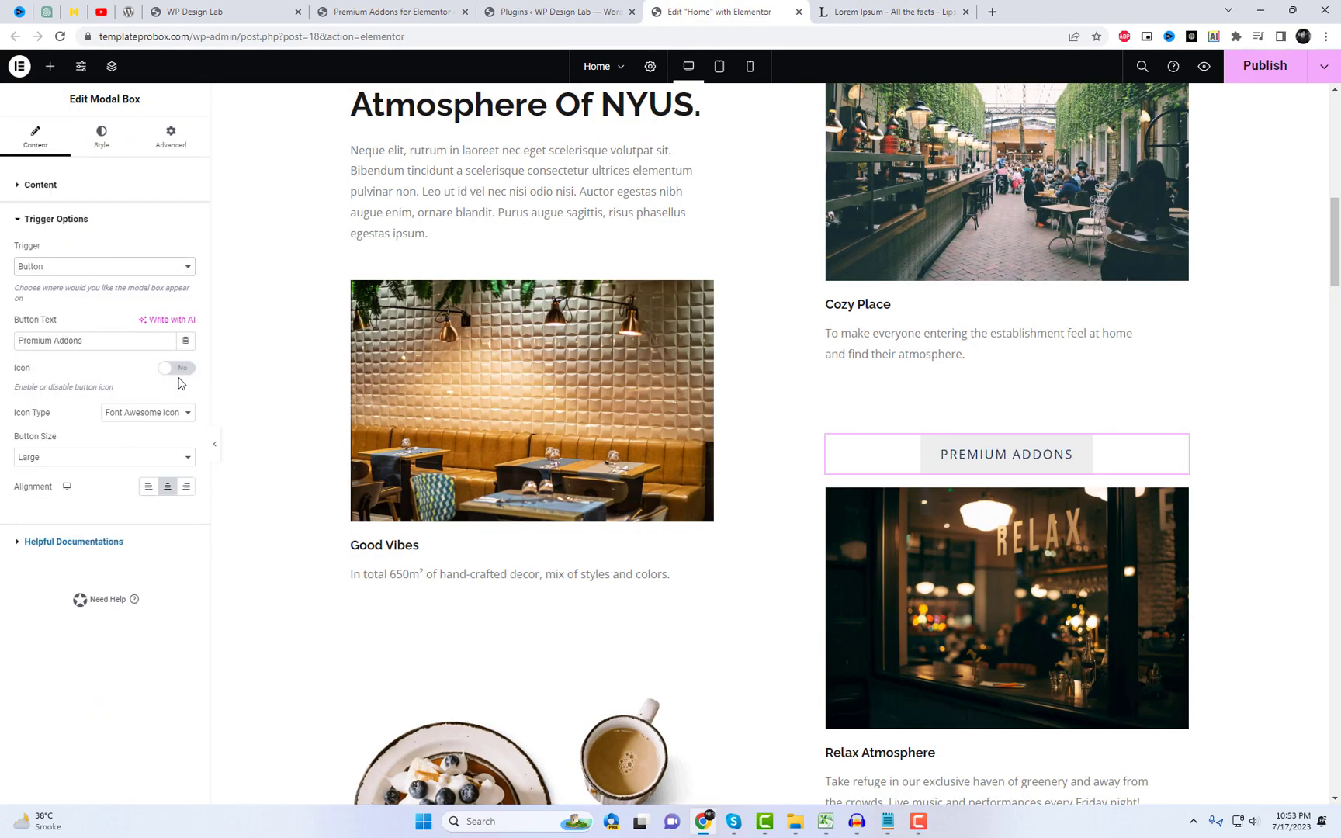
left_click(178, 369)
scroll(148, 497, "down", 2)
left_click(112, 486)
left_click(112, 501)
left_click(148, 648)
Give the modal's trigger button a muted dark red background color
scroll(109, 232, "up", 5)
left_click(101, 137)
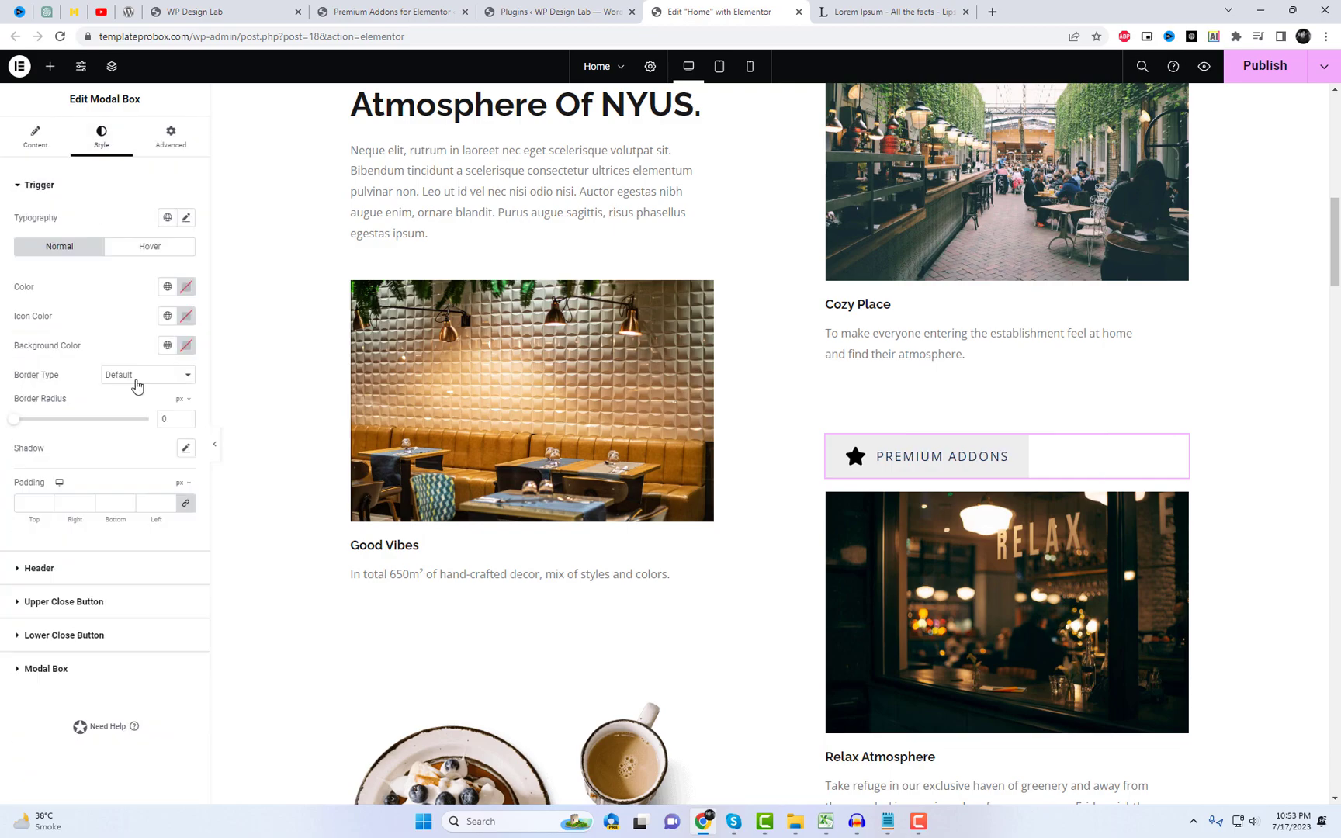
left_click(186, 346)
left_click(202, 461)
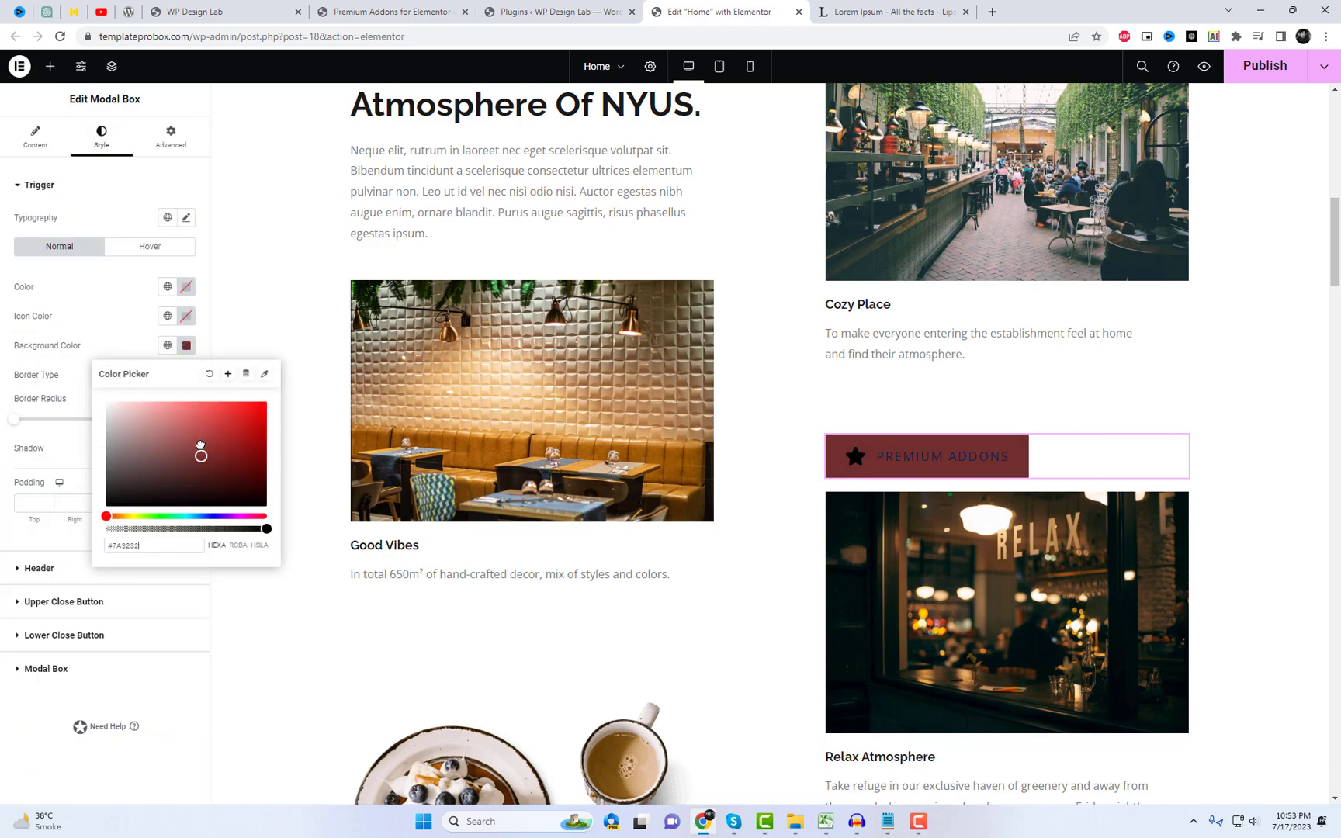
left_click(121, 334)
Set the trigger button's text color and icon color to white
left_click(186, 287)
left_click(81, 330)
left_click(186, 317)
left_click(93, 309)
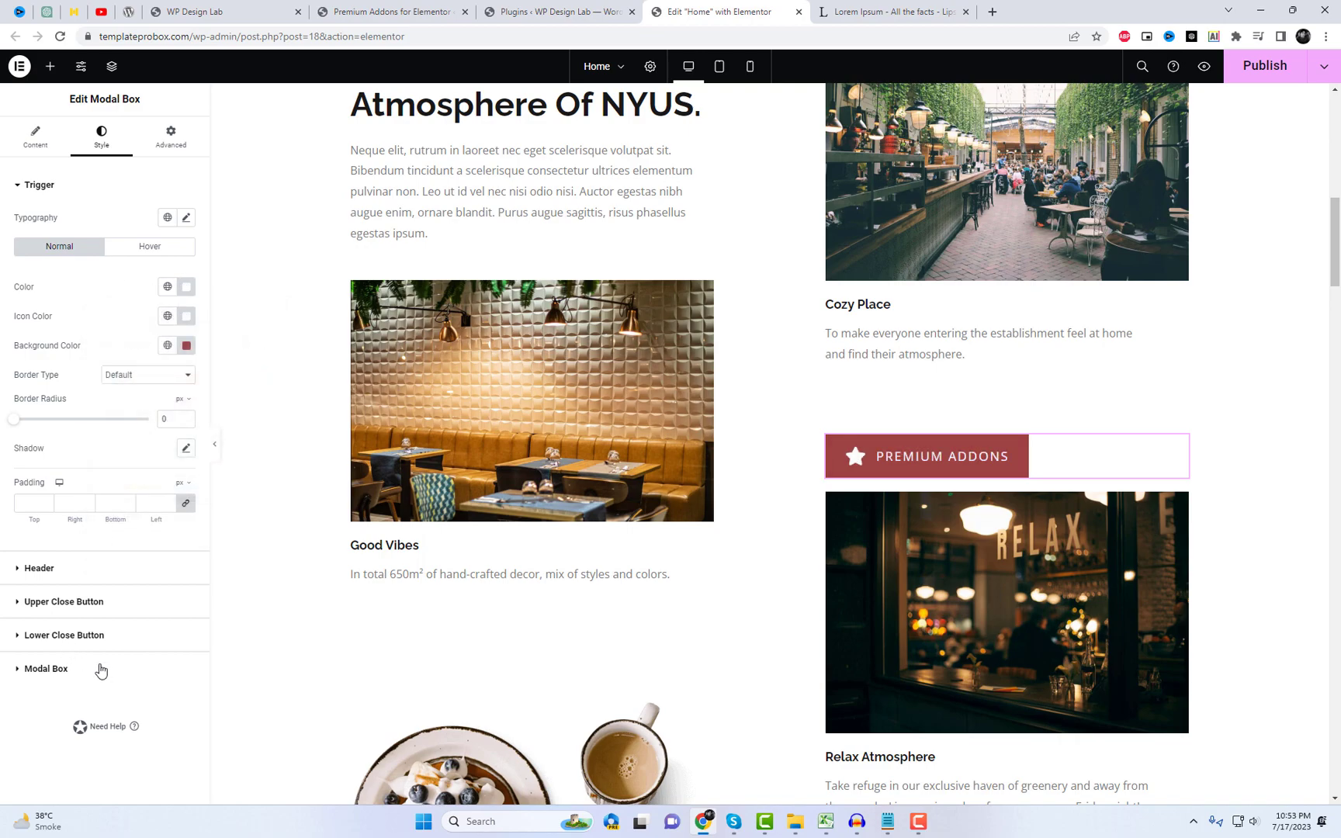
Set the modal box's text color to black and publish the Home page
left_click(100, 669)
left_click(187, 301)
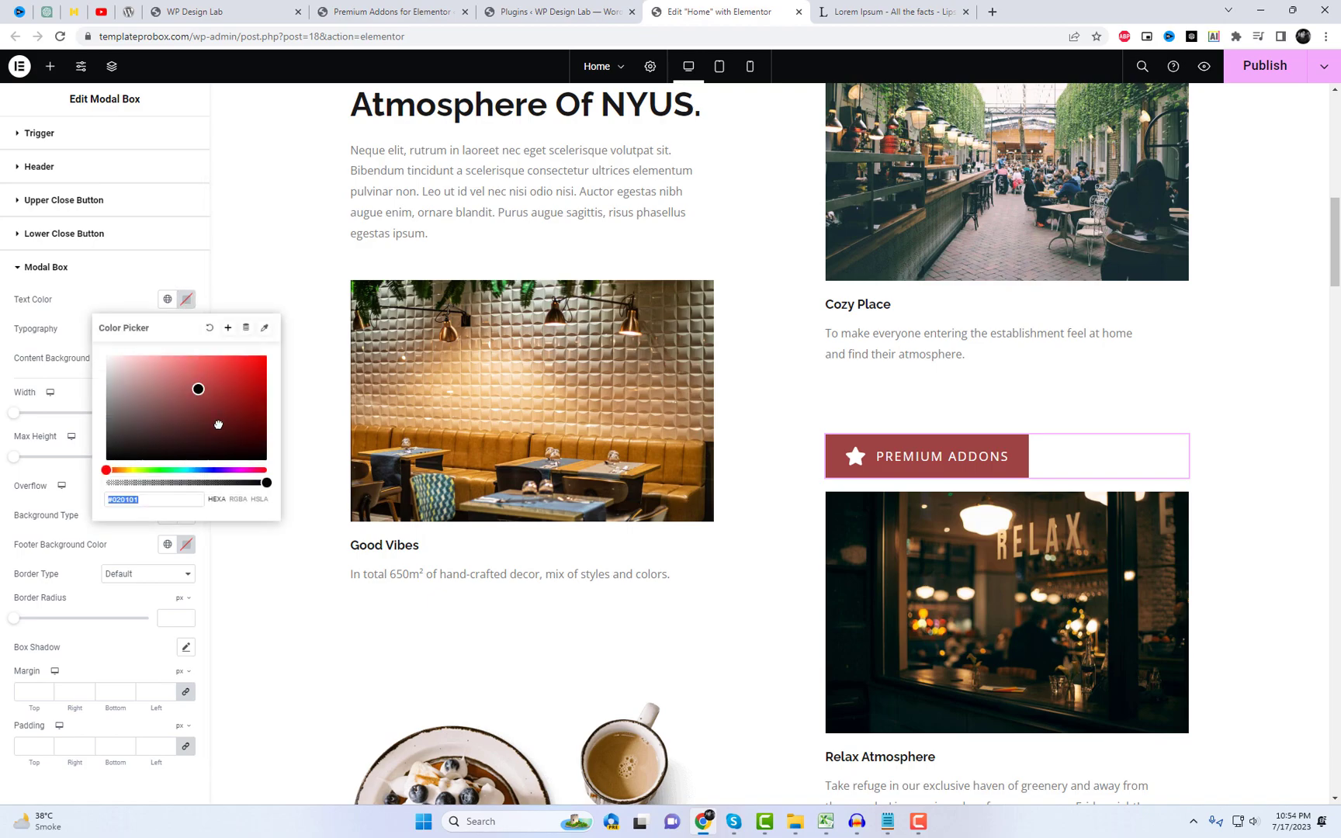
left_click(107, 299)
scroll(1263, 272, "up", 3)
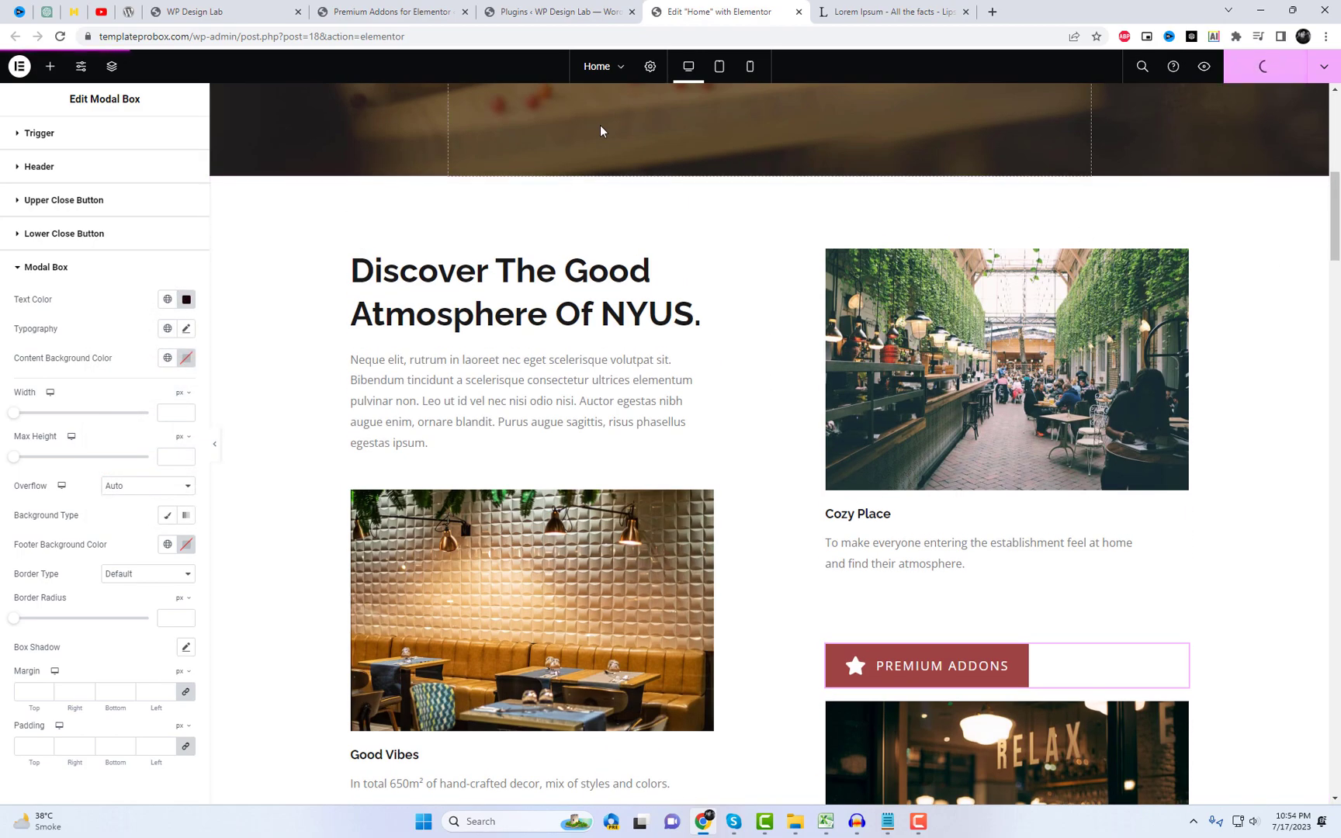
Reload the live home page and test opening and closing the modal with the Premium Addons button
left_click(254, 15)
key("F5")
scroll(1065, 489, "down", 10)
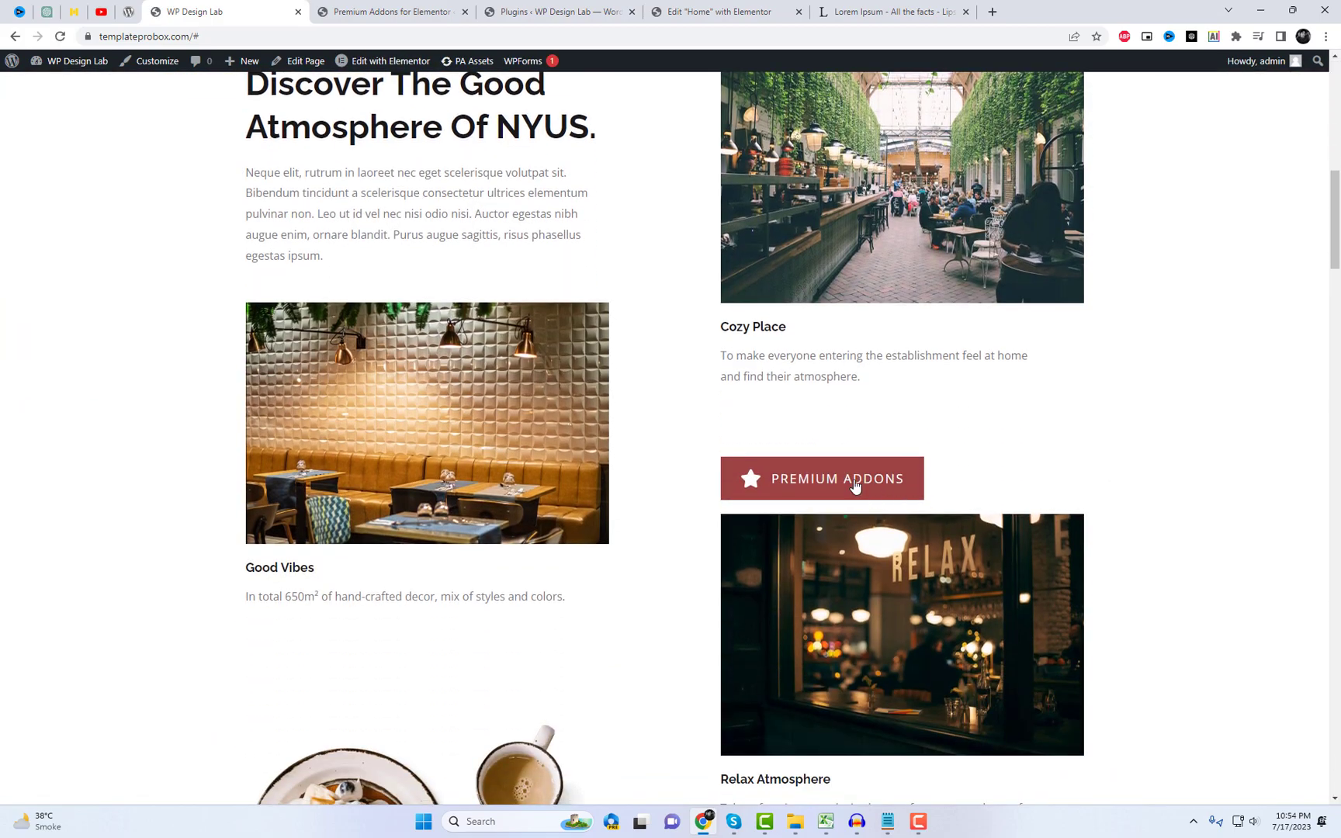
left_click(823, 479)
left_click(869, 532)
left_click(843, 493)
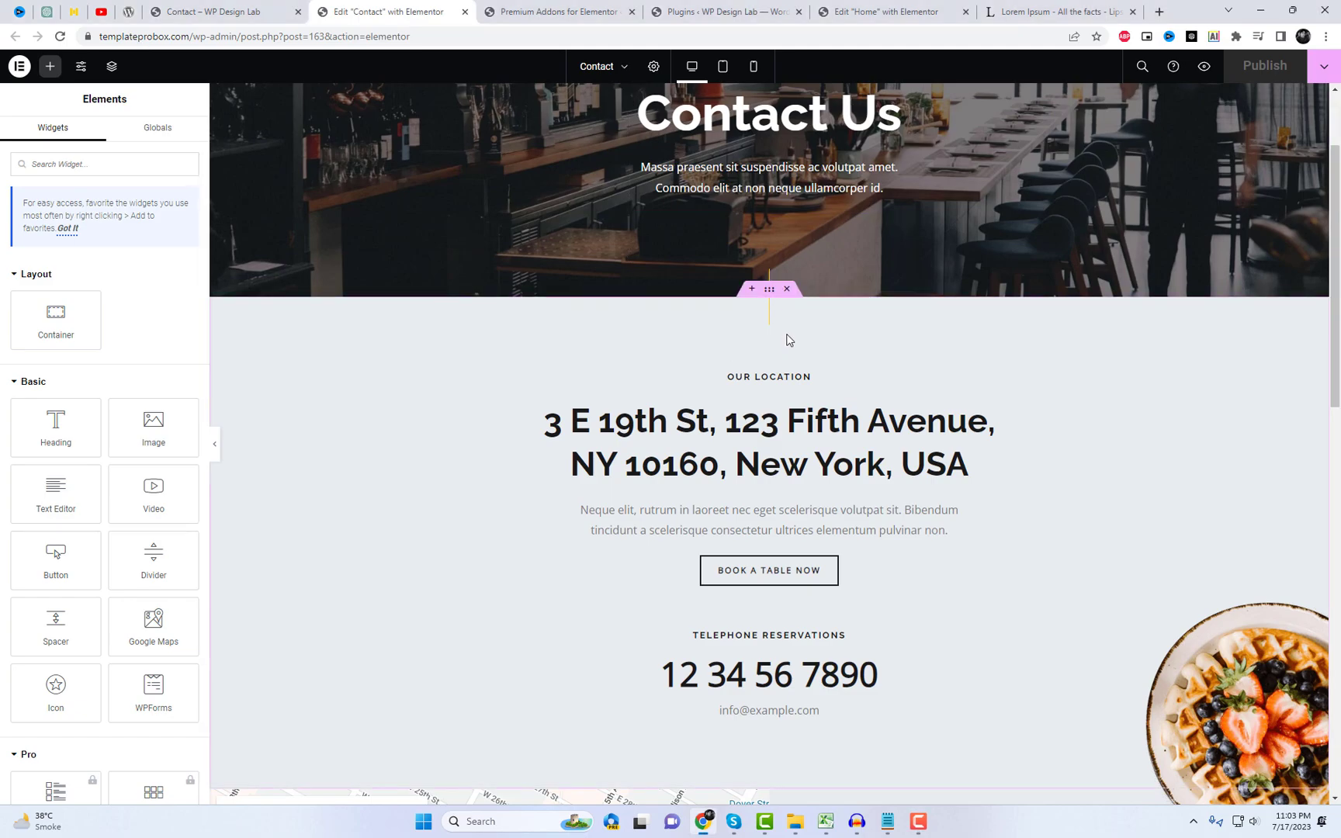
Save the Contact page's location section to the Elementor library as a template named "Box Data Test"
right_click(788, 337)
left_click(817, 349)
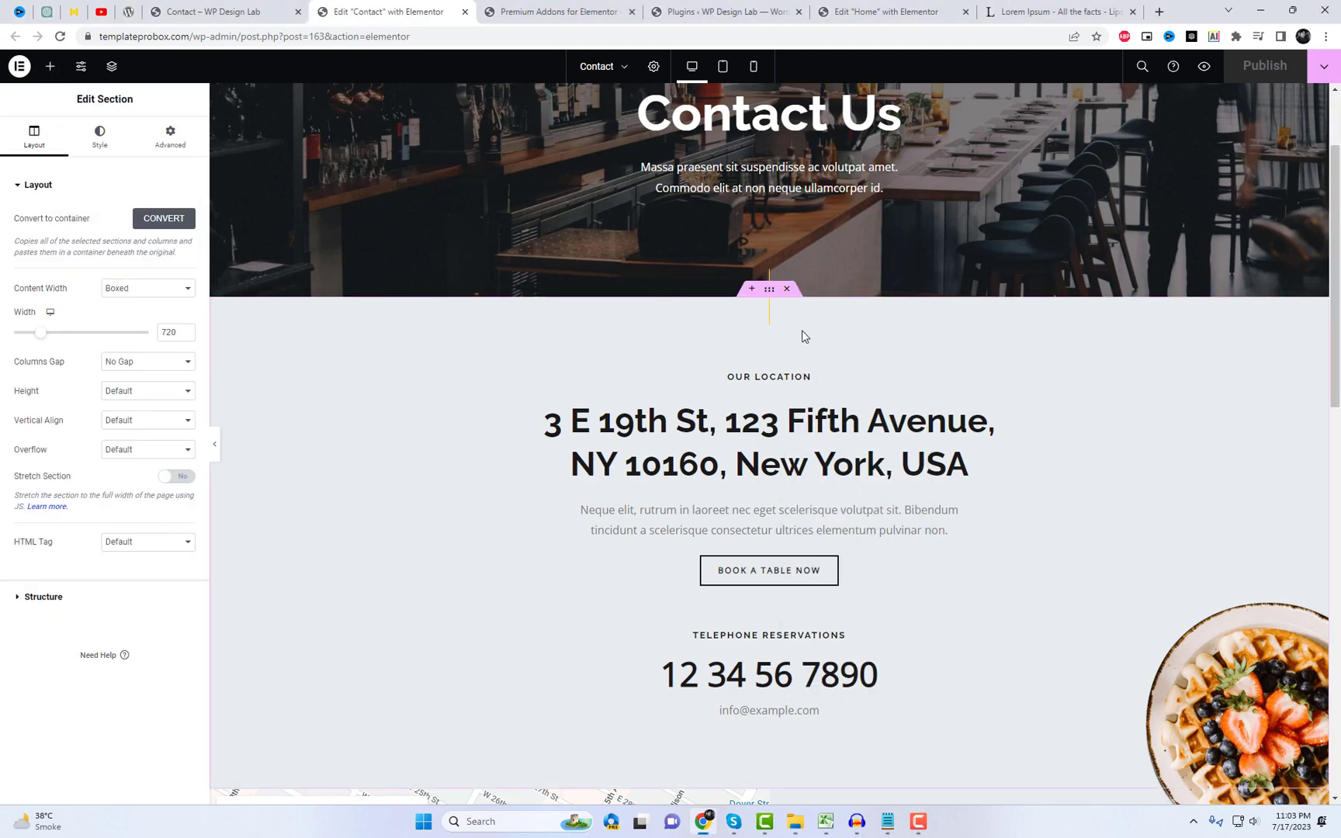
right_click(804, 336)
left_click(860, 506)
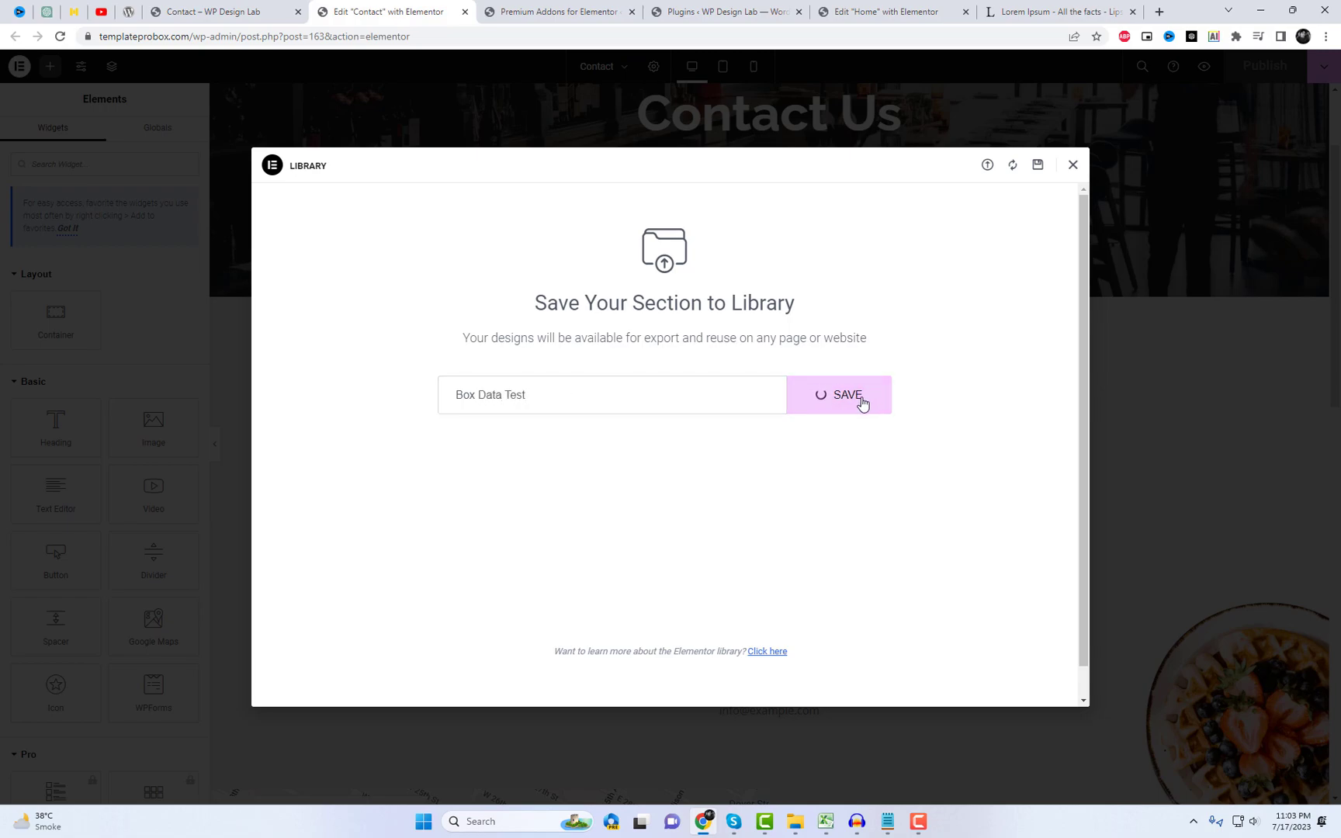
left_click(1072, 166)
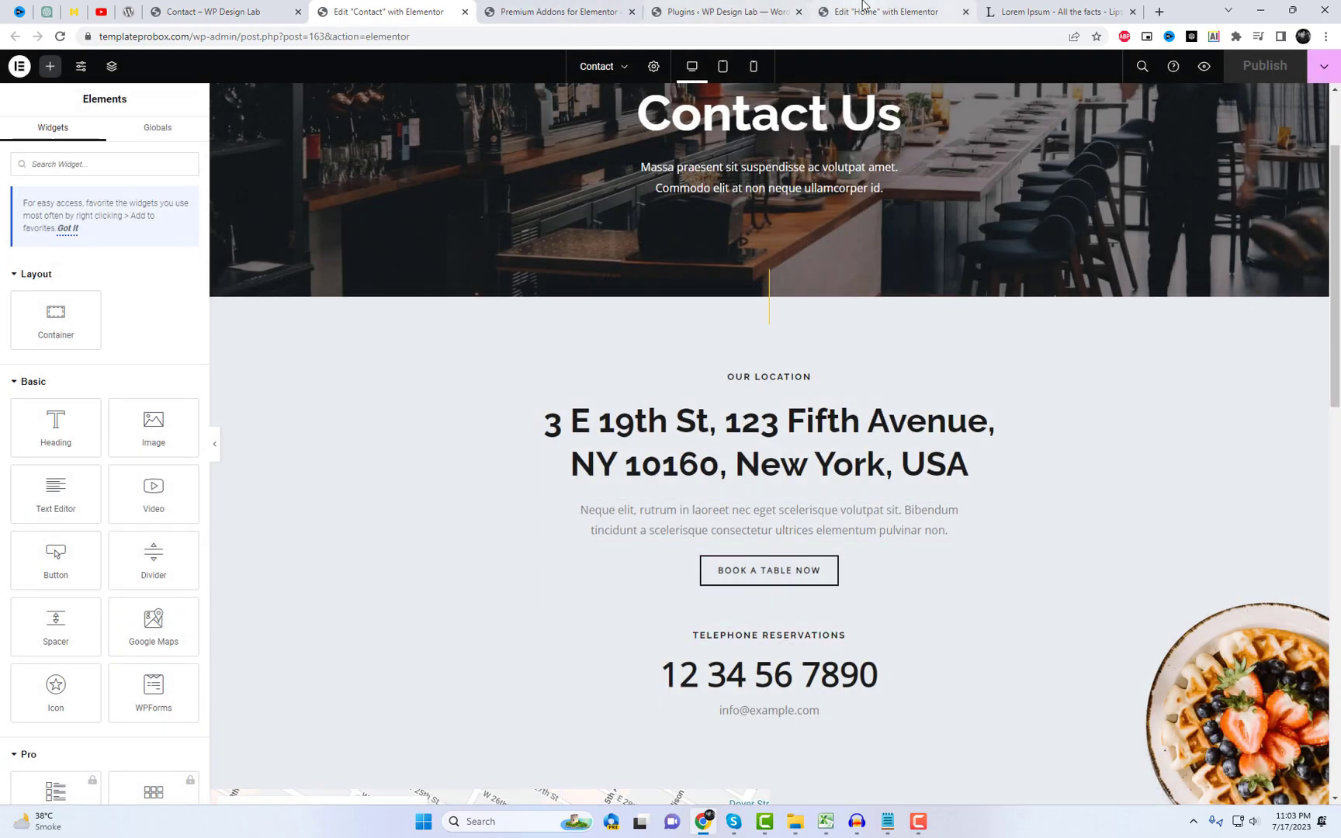
Set the Home page Modal Box's content to the existing Elementor template "Box Data Test" and preview the modal
left_click(885, 12)
scroll(1180, 334, "down", 3)
left_click(1181, 306)
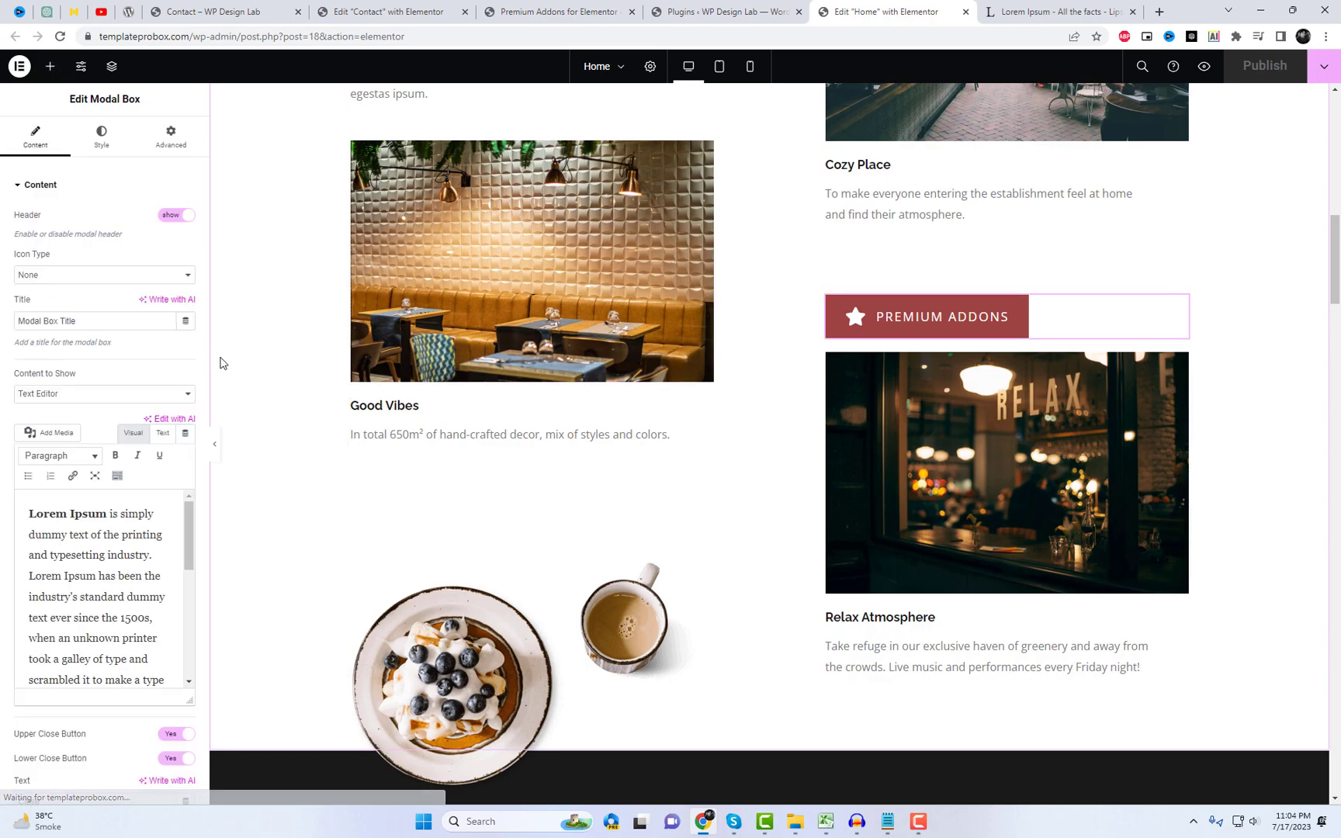
left_click(105, 393)
left_click(107, 419)
left_click(108, 479)
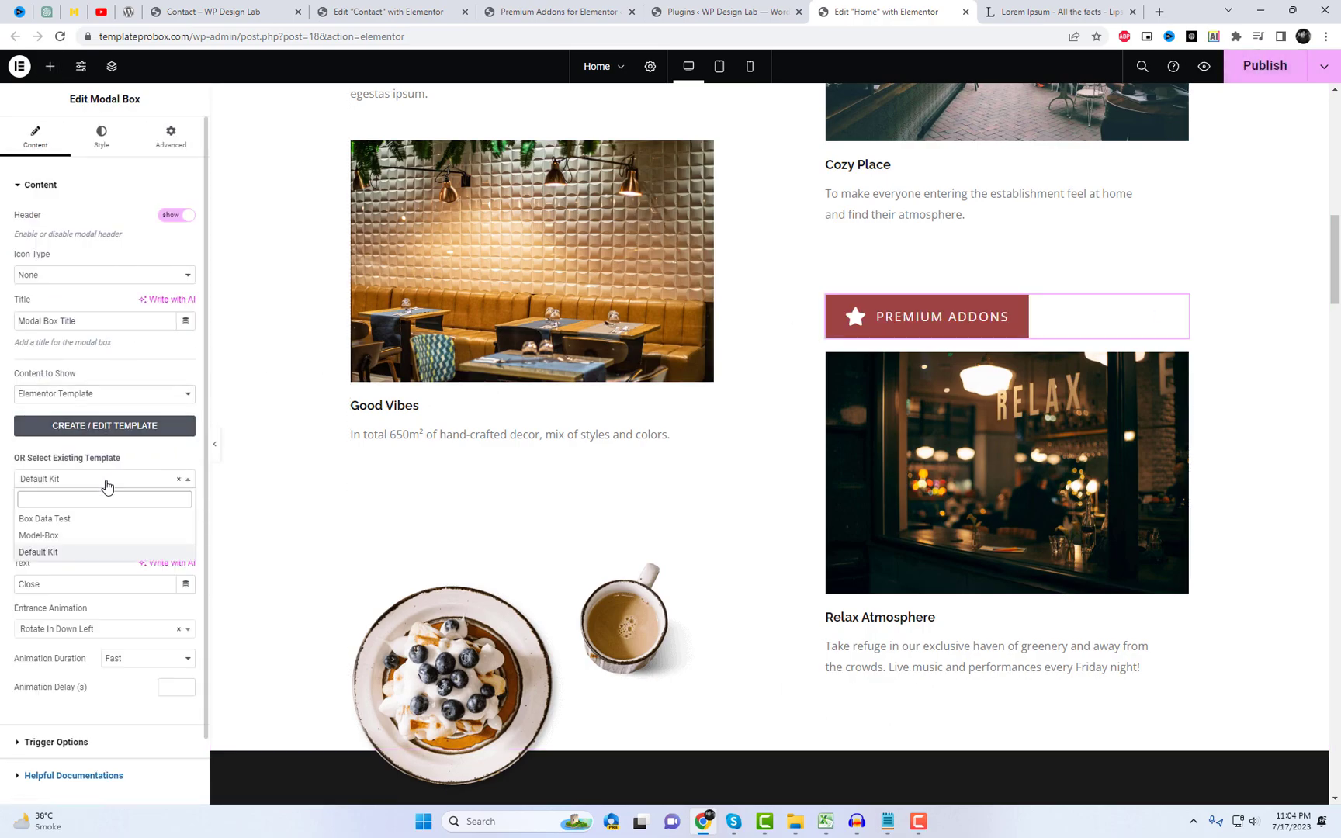
left_click(92, 522)
left_click(901, 329)
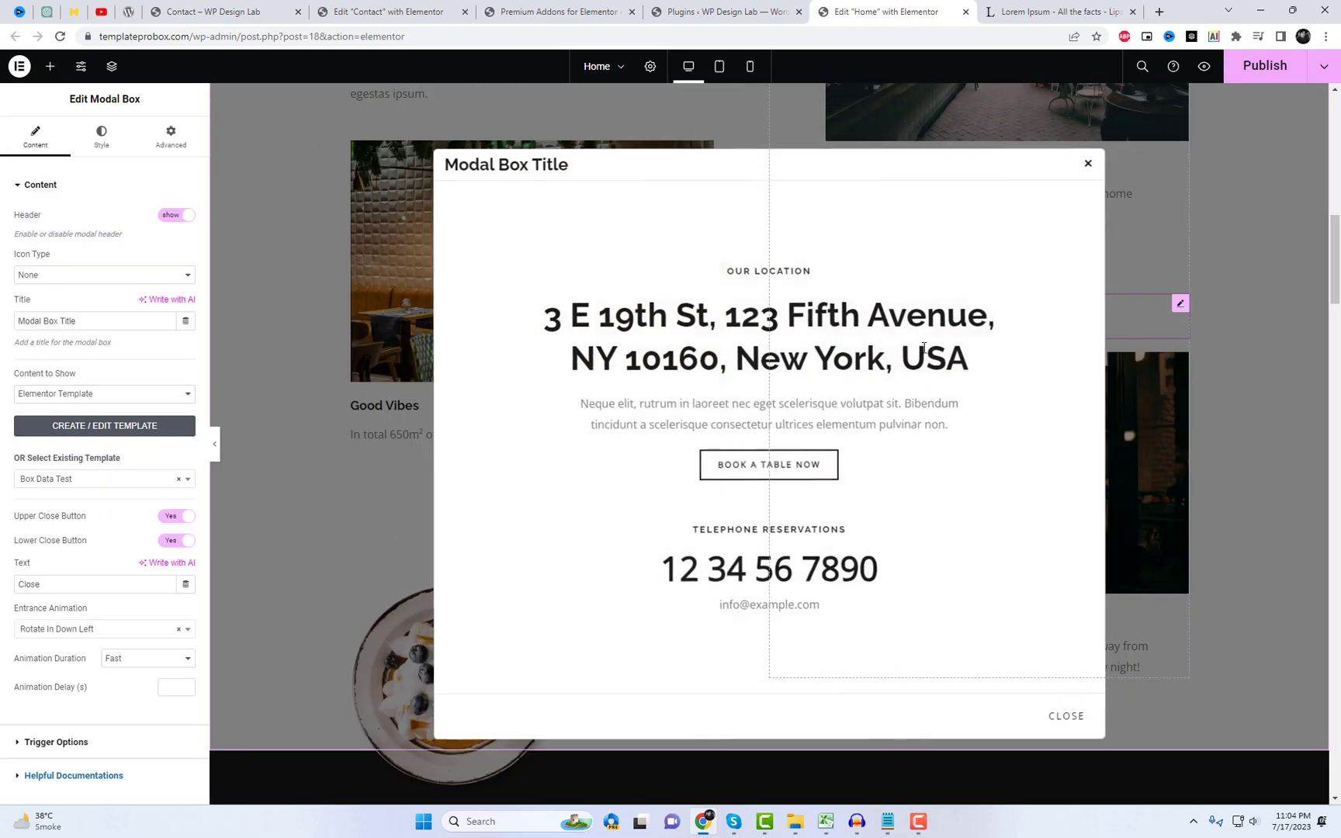
left_click(1086, 163)
Set the Modal Box's entrance animation to Bounce and publish the Home page
left_click(105, 629)
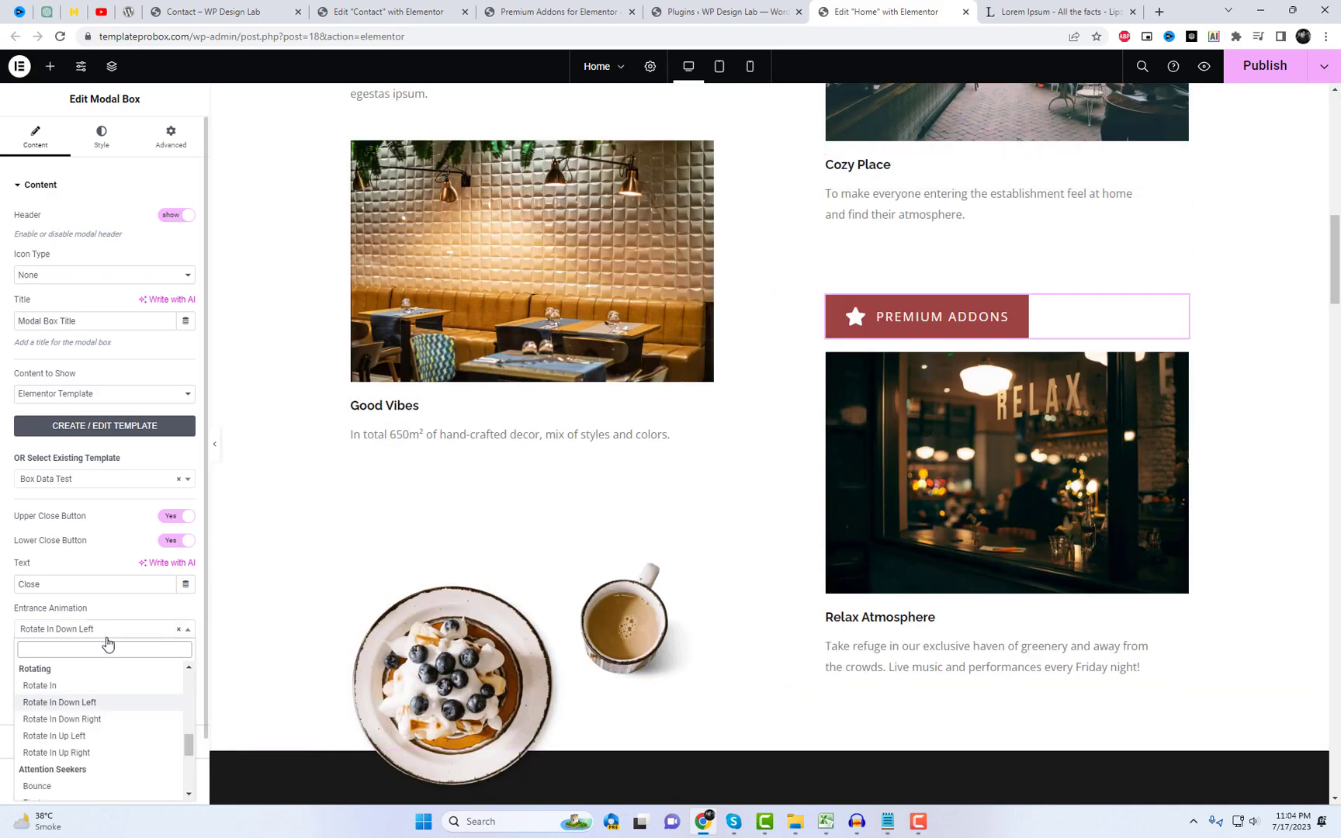
scroll(105, 648, "down", 3)
left_click(102, 648)
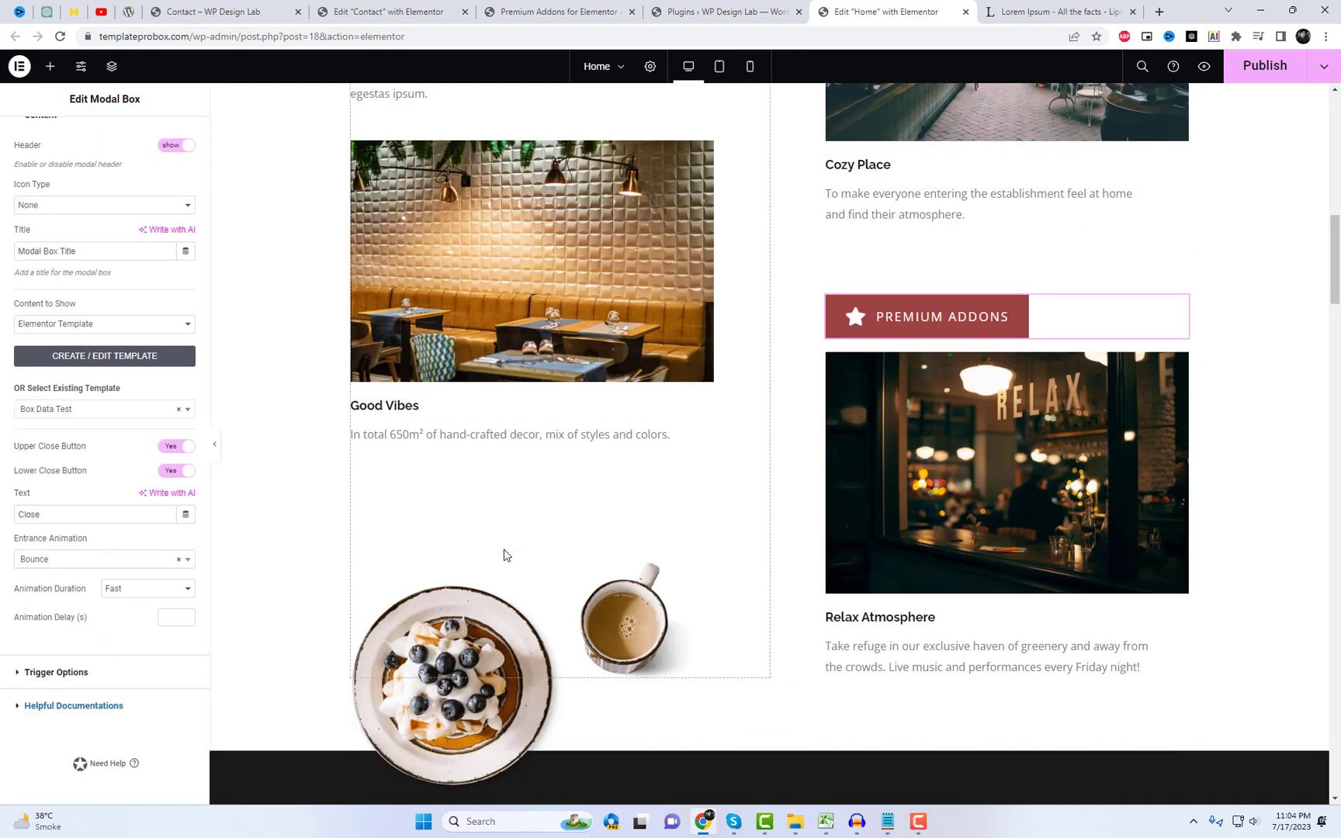
left_click(115, 671)
left_click(1272, 78)
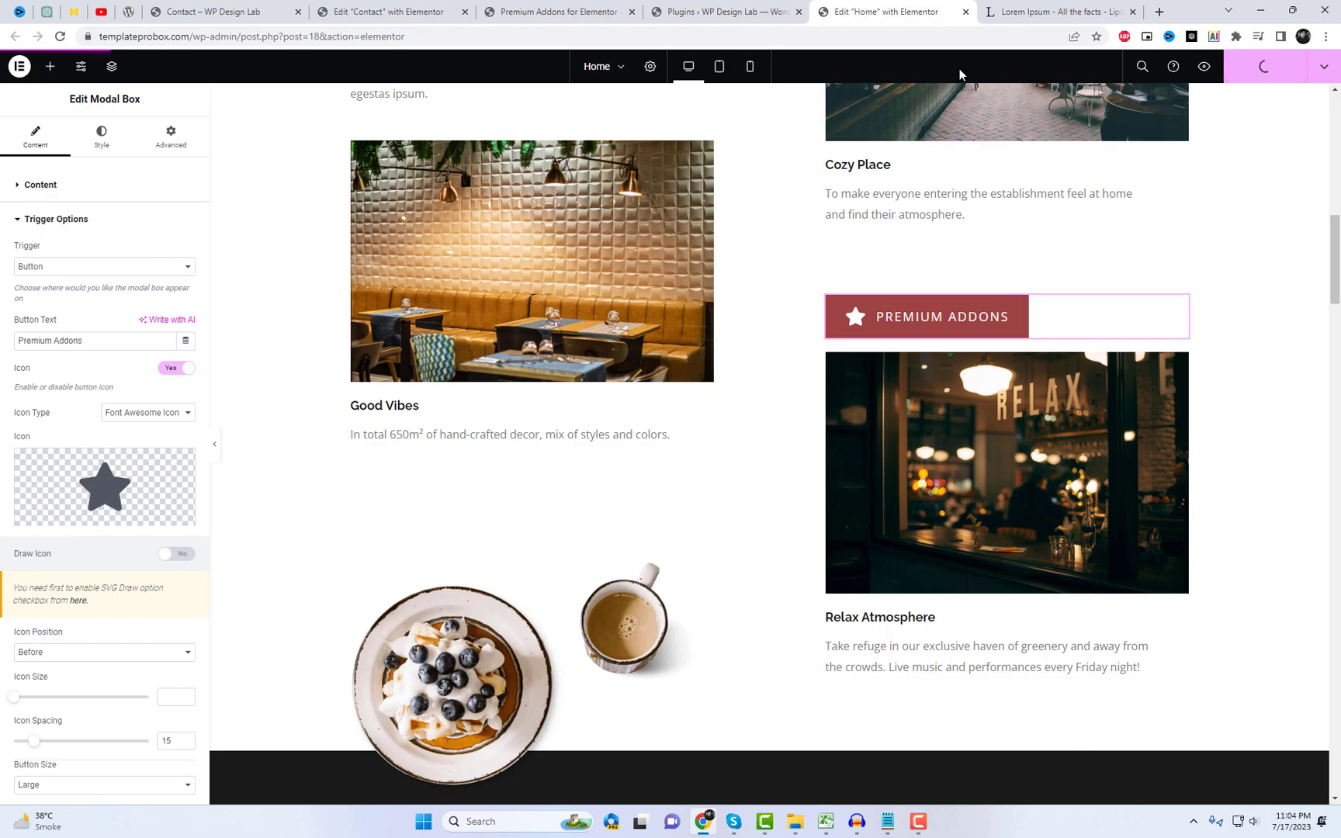
Open the live home page and test the Premium Addons button's modal with the template content
left_click(218, 12)
left_click(280, 108)
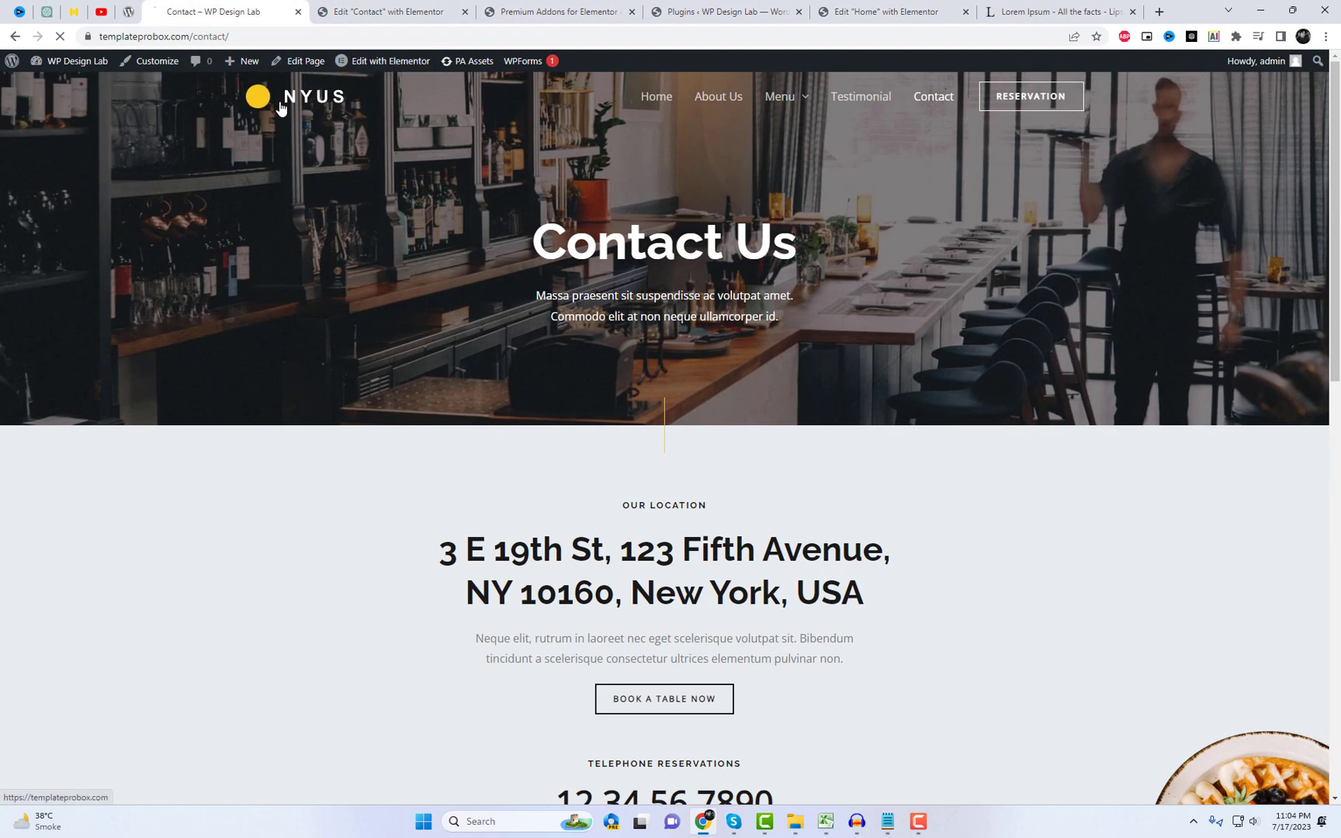
scroll(1059, 451, "down", 8)
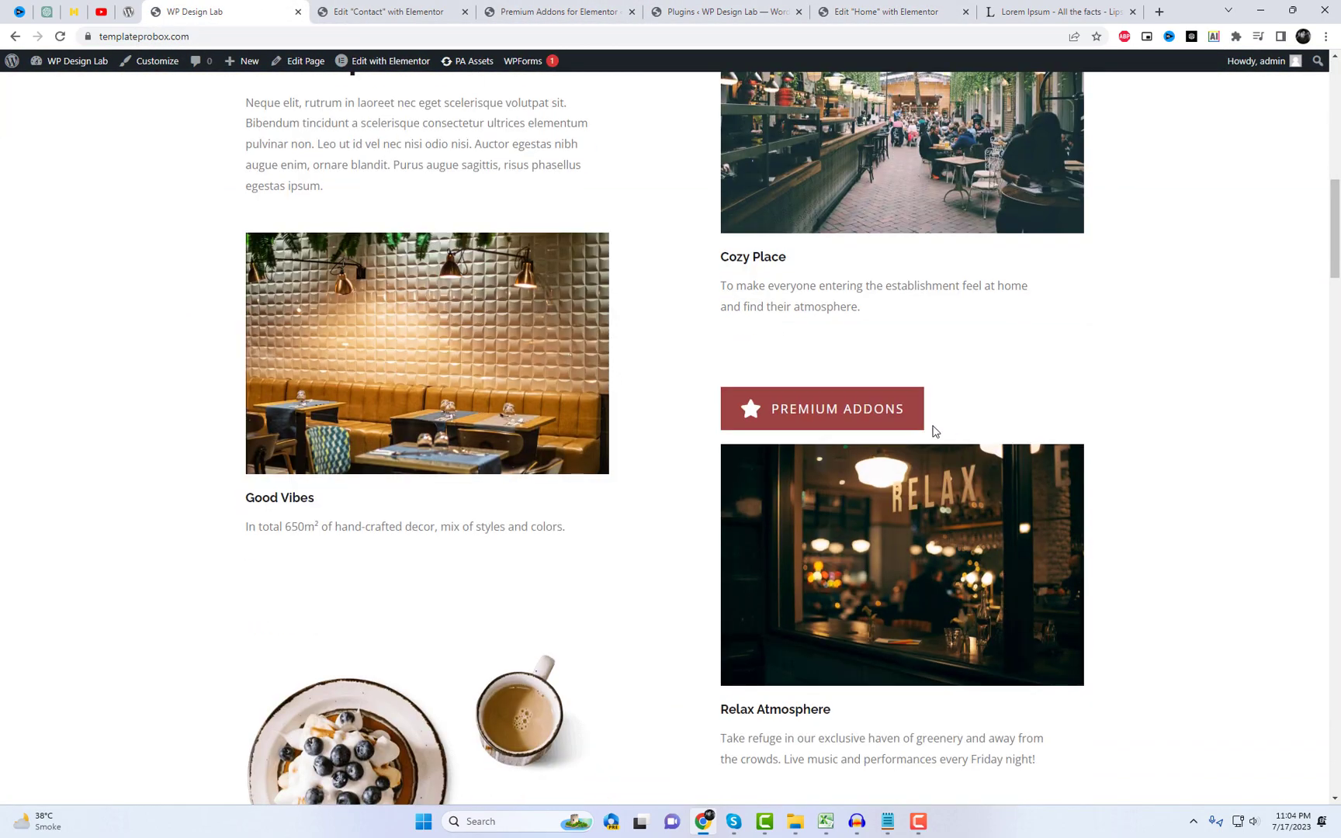
left_click(823, 407)
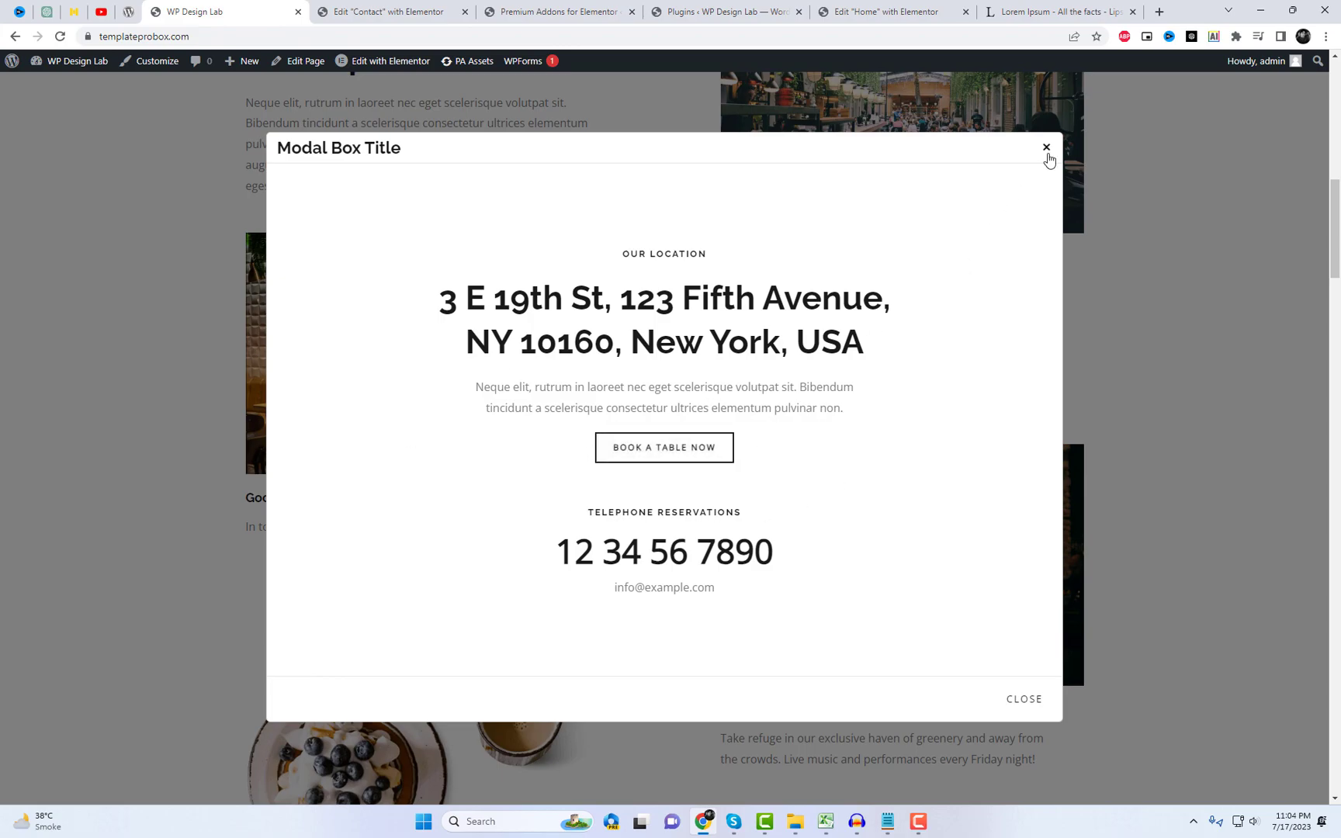
left_click(1047, 151)
left_click(859, 413)
left_click(1168, 377)
scroll(618, 272, "up", 1)
scroll(903, 176, "up", 10)
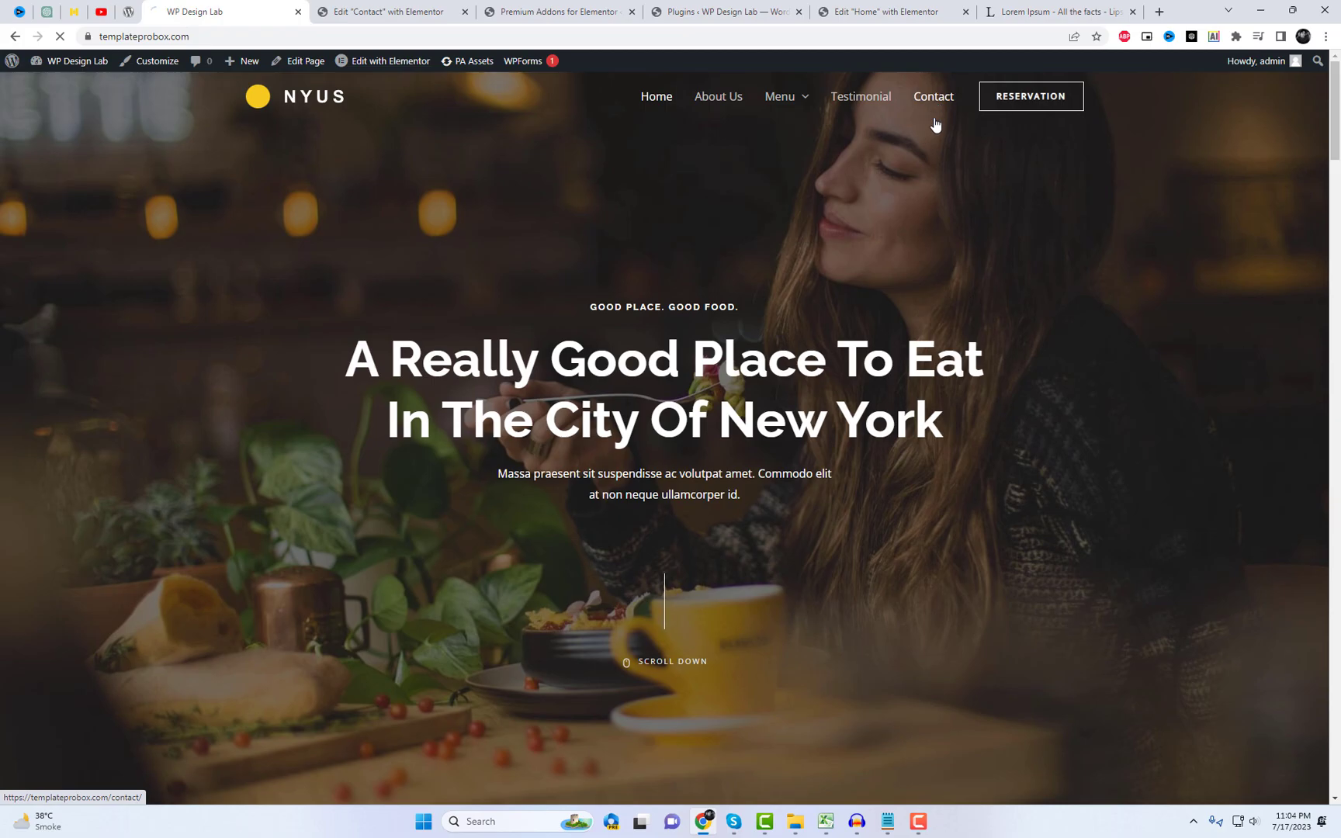
Insert a two-column container below the Home page's hero section and place a Banner widget in its first column
scroll(835, 380, "down", 3)
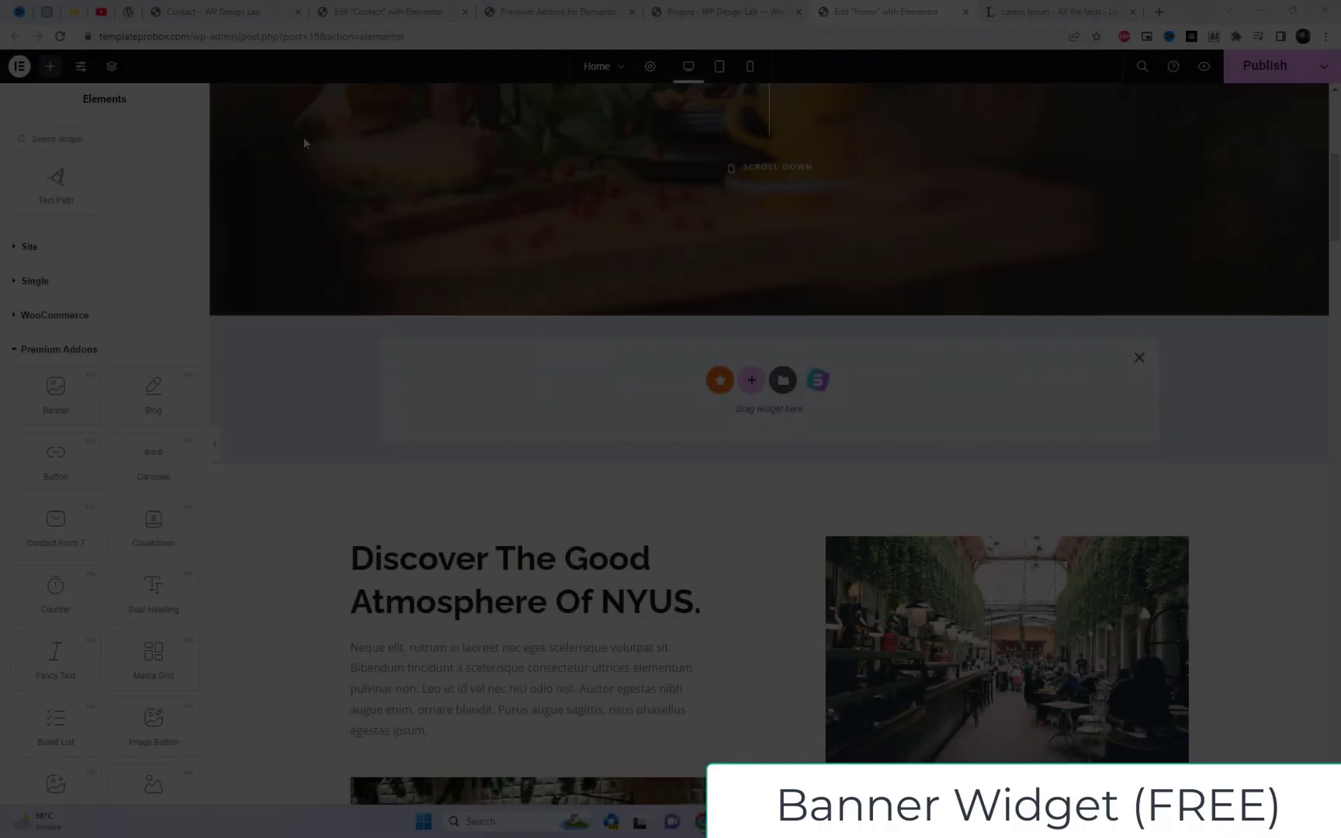
left_click(751, 380)
left_click(735, 435)
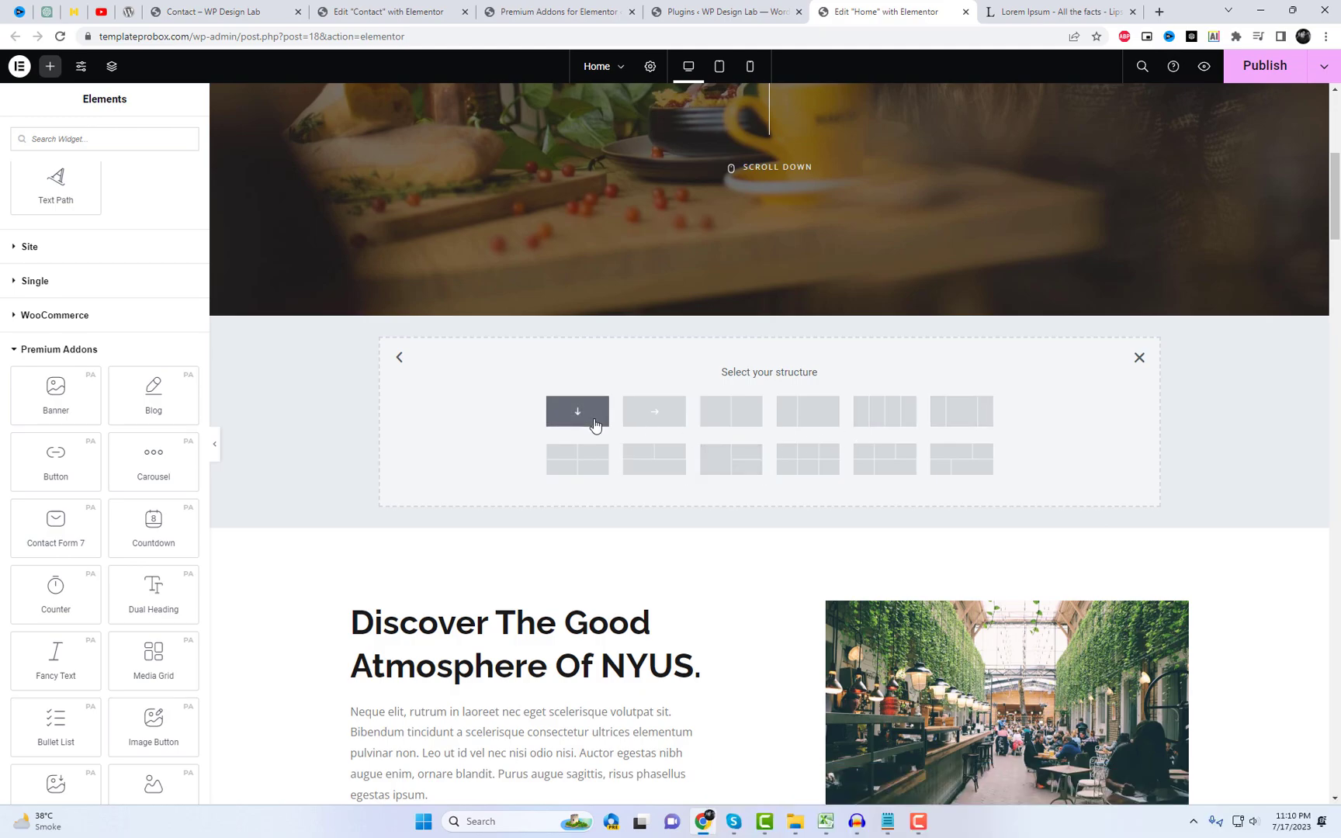
left_click(730, 411)
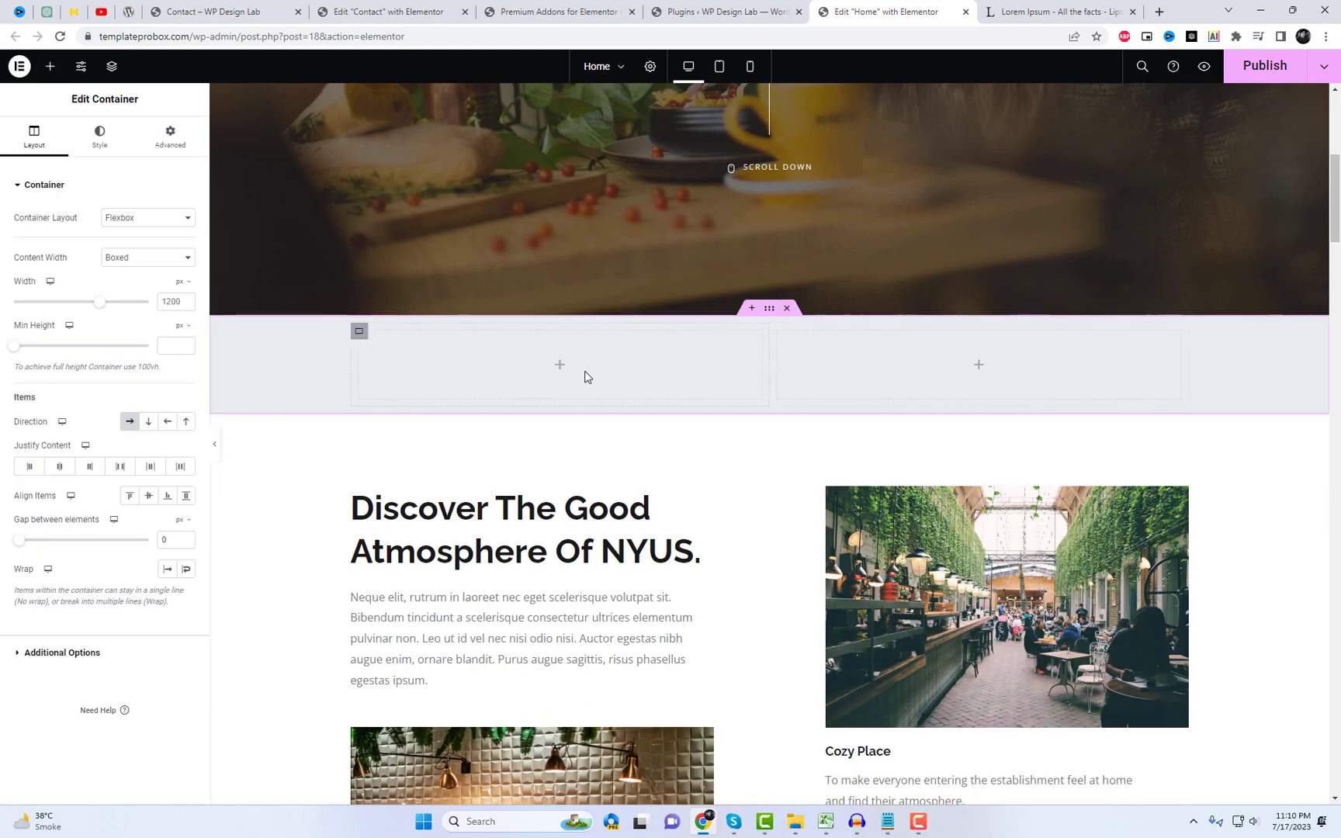
type("banne")
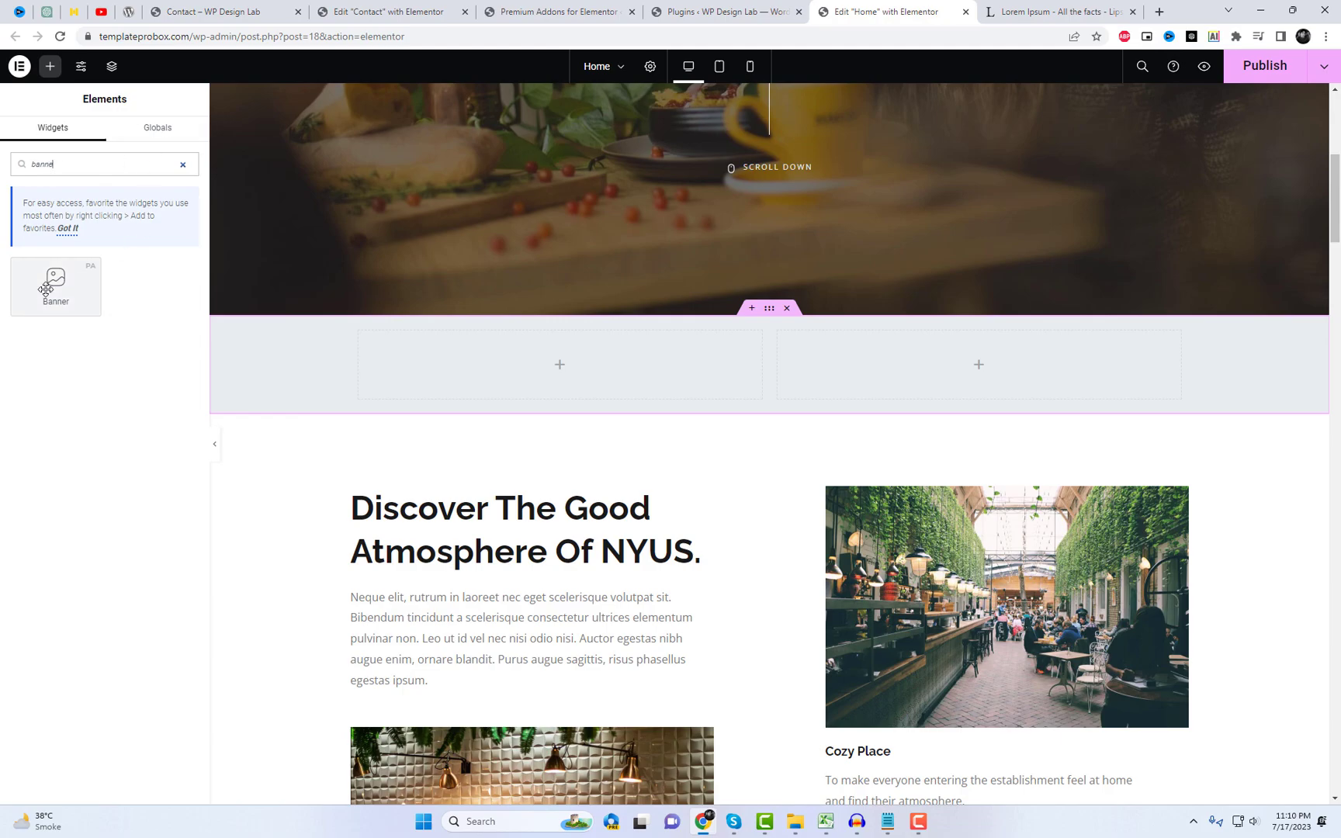
left_click_drag(56, 285, 481, 382)
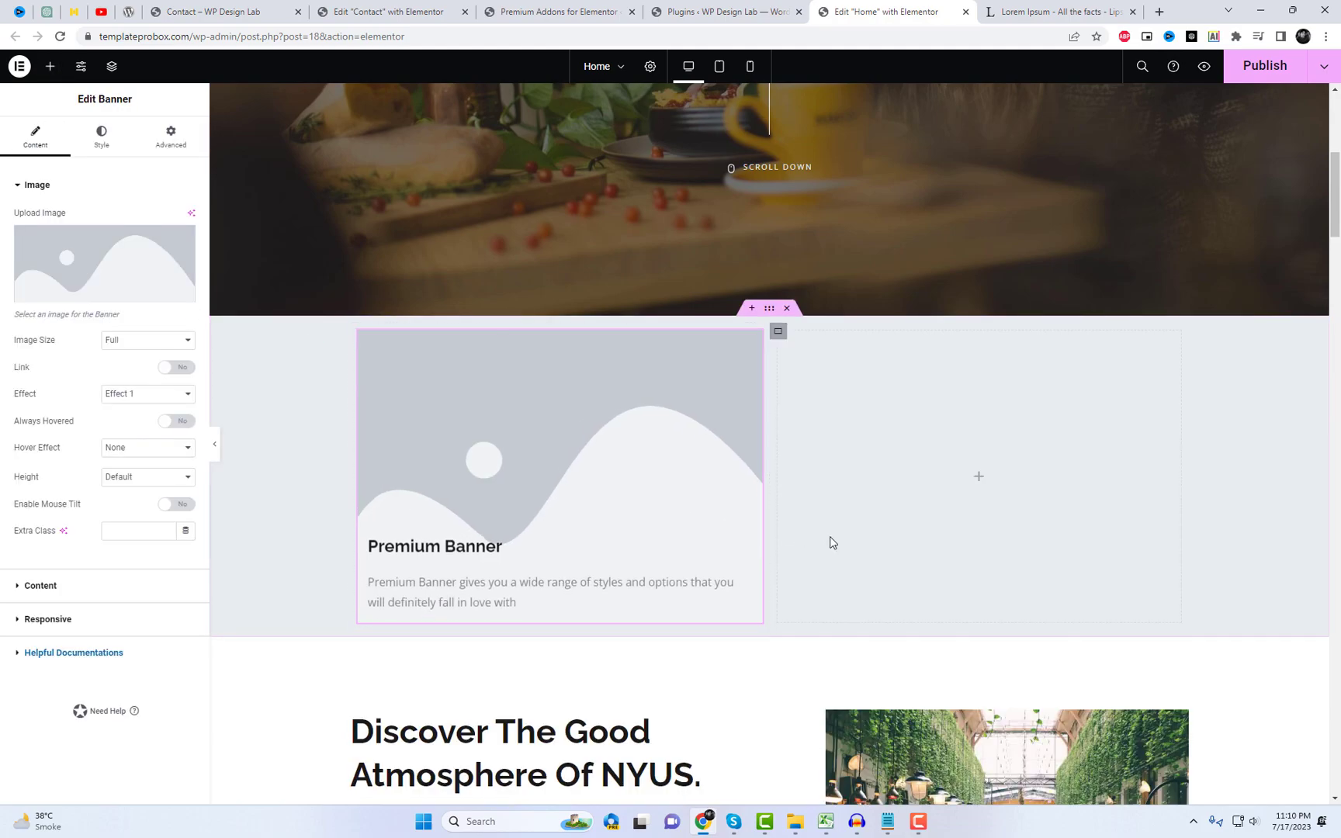
Set the Banner's image to signeture-bg.jpg from the media library
left_click(71, 266)
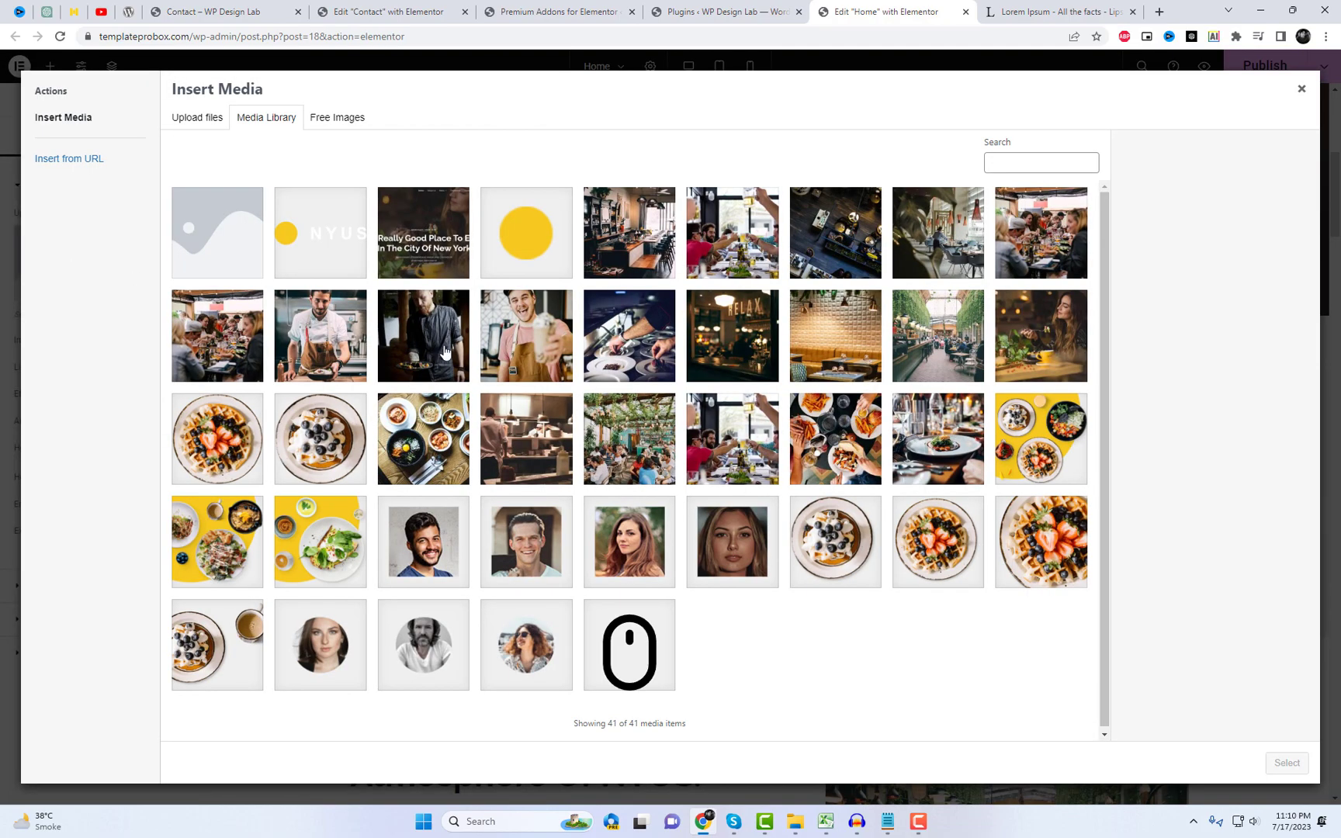
left_click(340, 351)
left_click(611, 359)
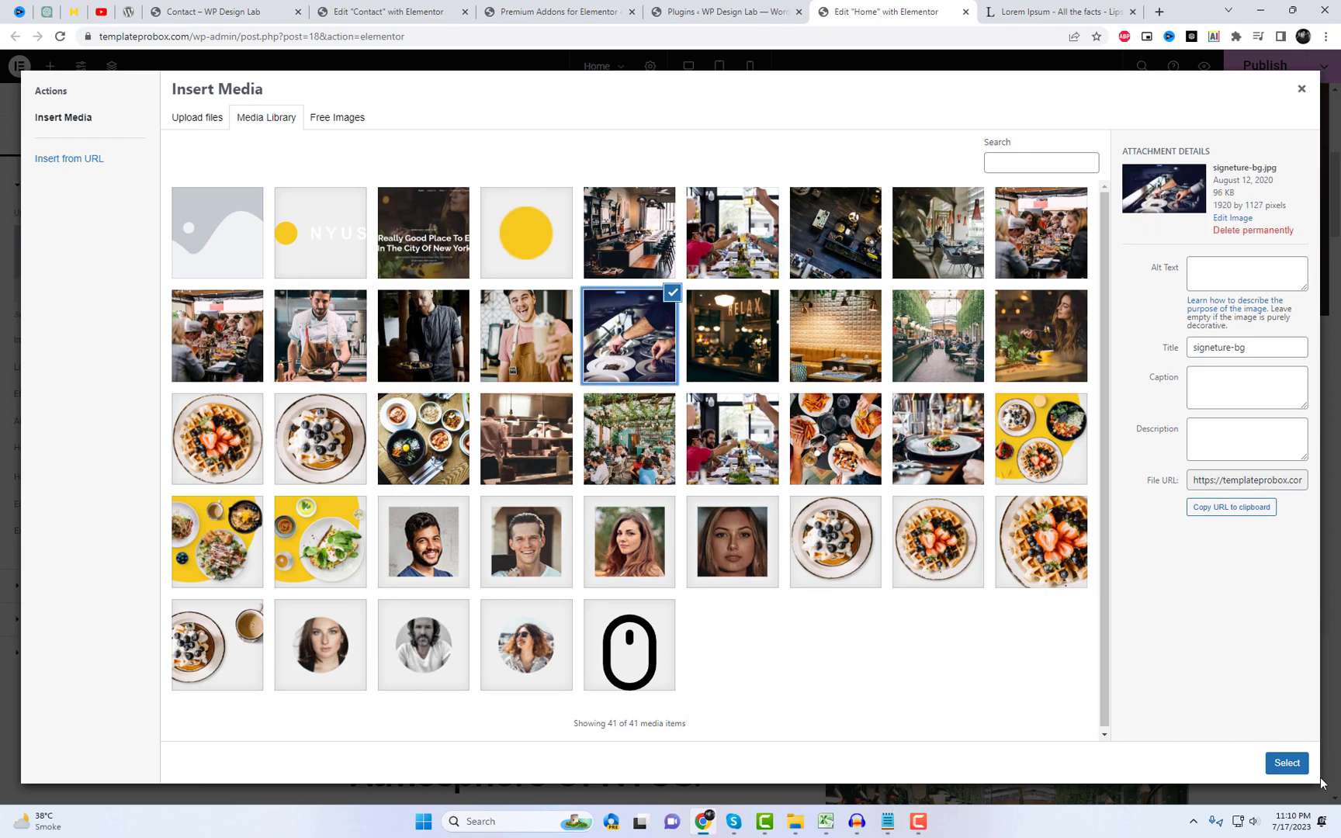
left_click(1307, 763)
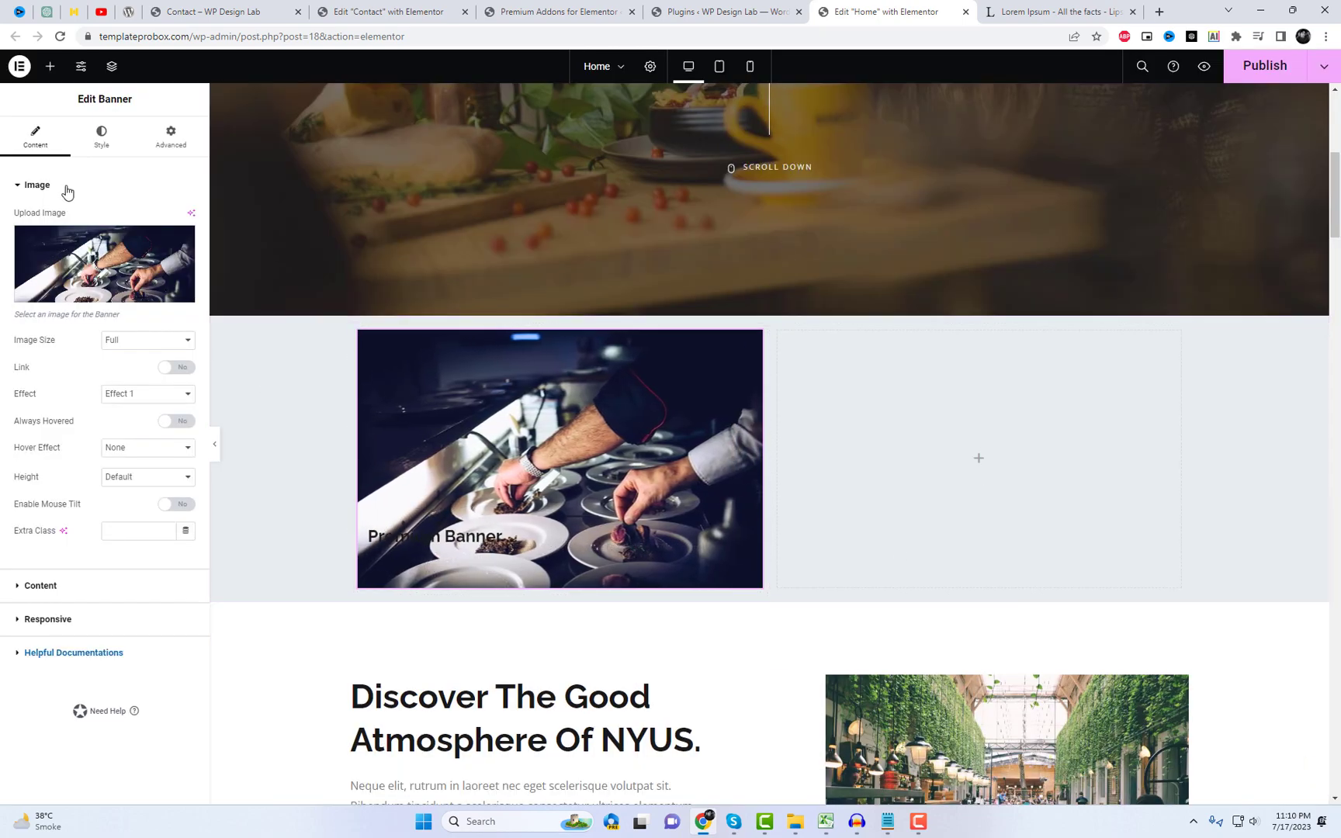
Set the banner's image opacity to 0.6 and its background color to black
left_click(102, 140)
left_click_drag(146, 266, 94, 274)
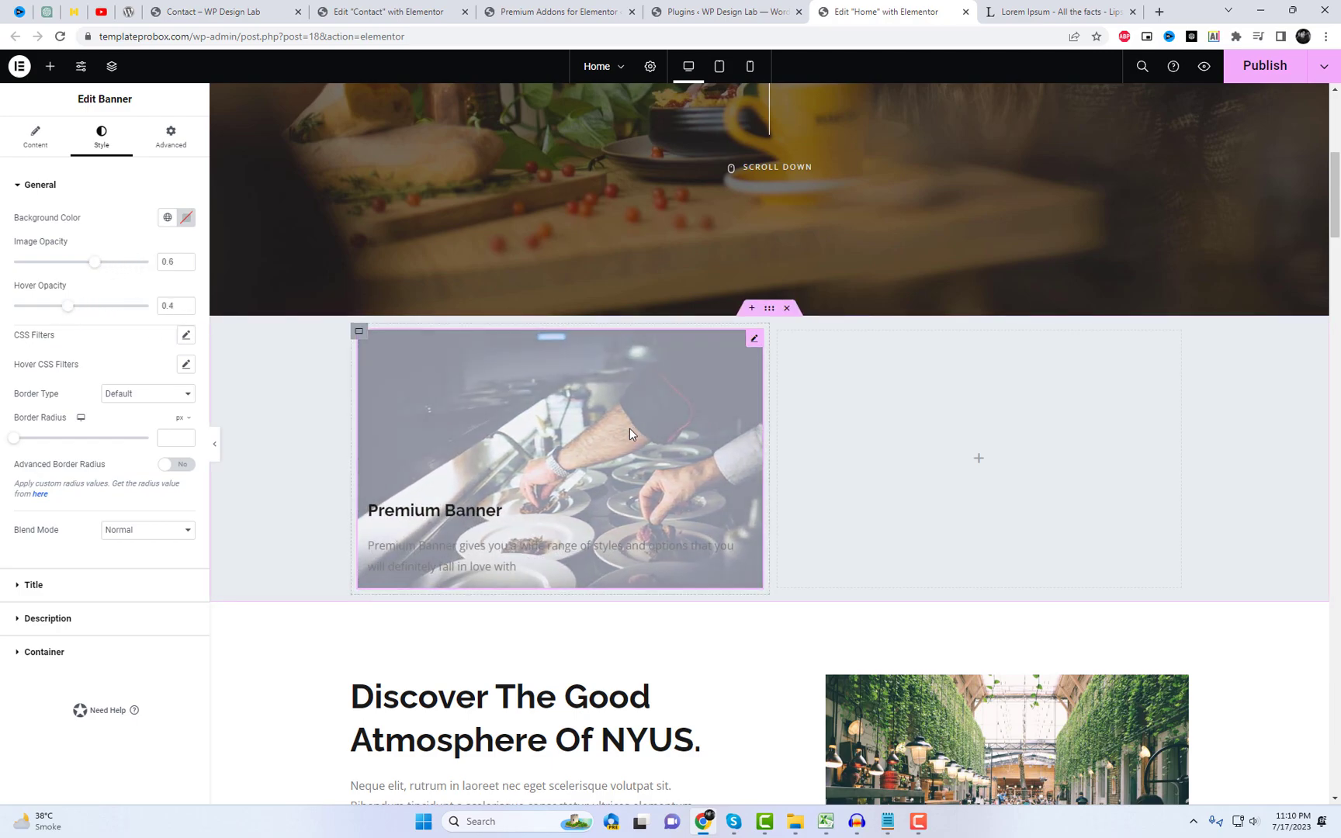
left_click(187, 218)
left_click(236, 379)
left_click(140, 198)
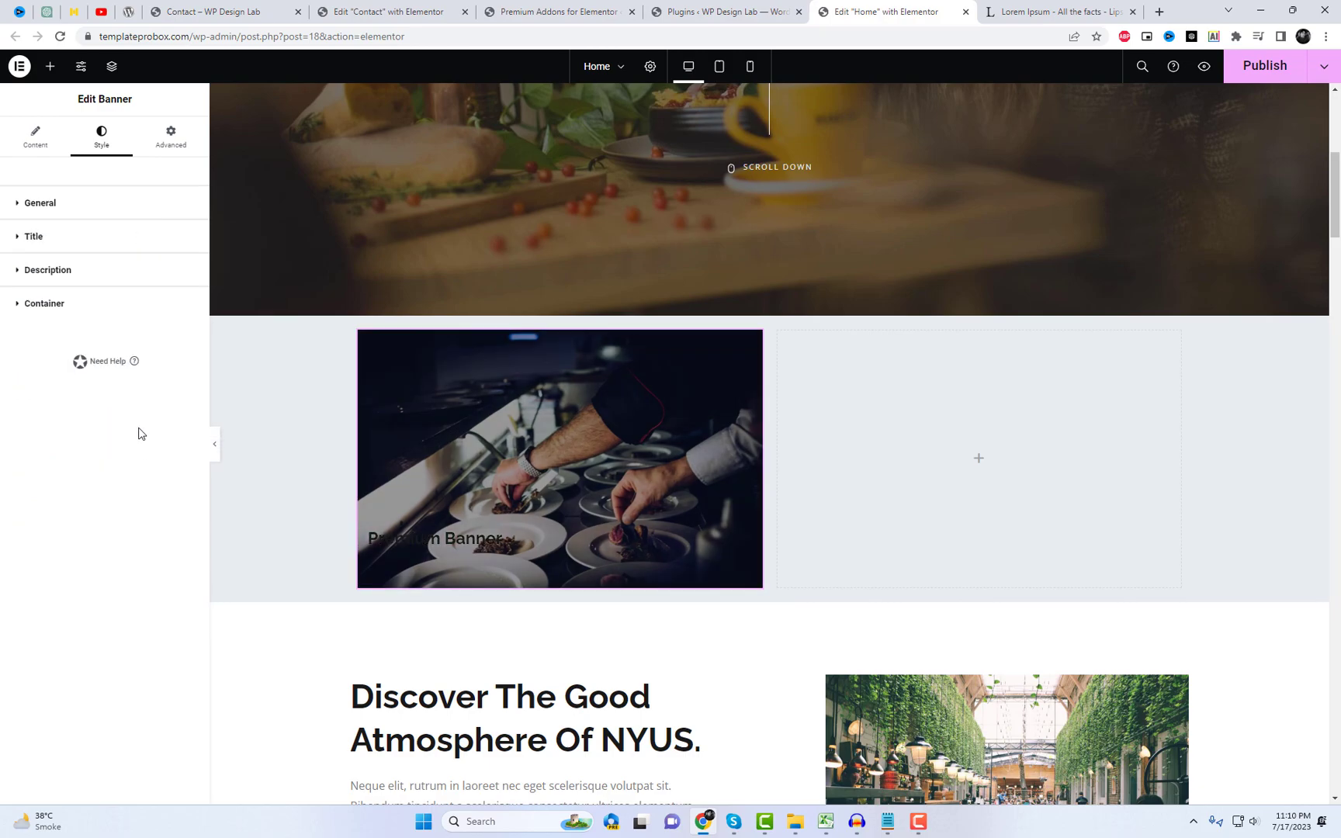
Set the banner's title color to #FFFFFF and its description color to white
left_click(102, 238)
left_click(187, 270)
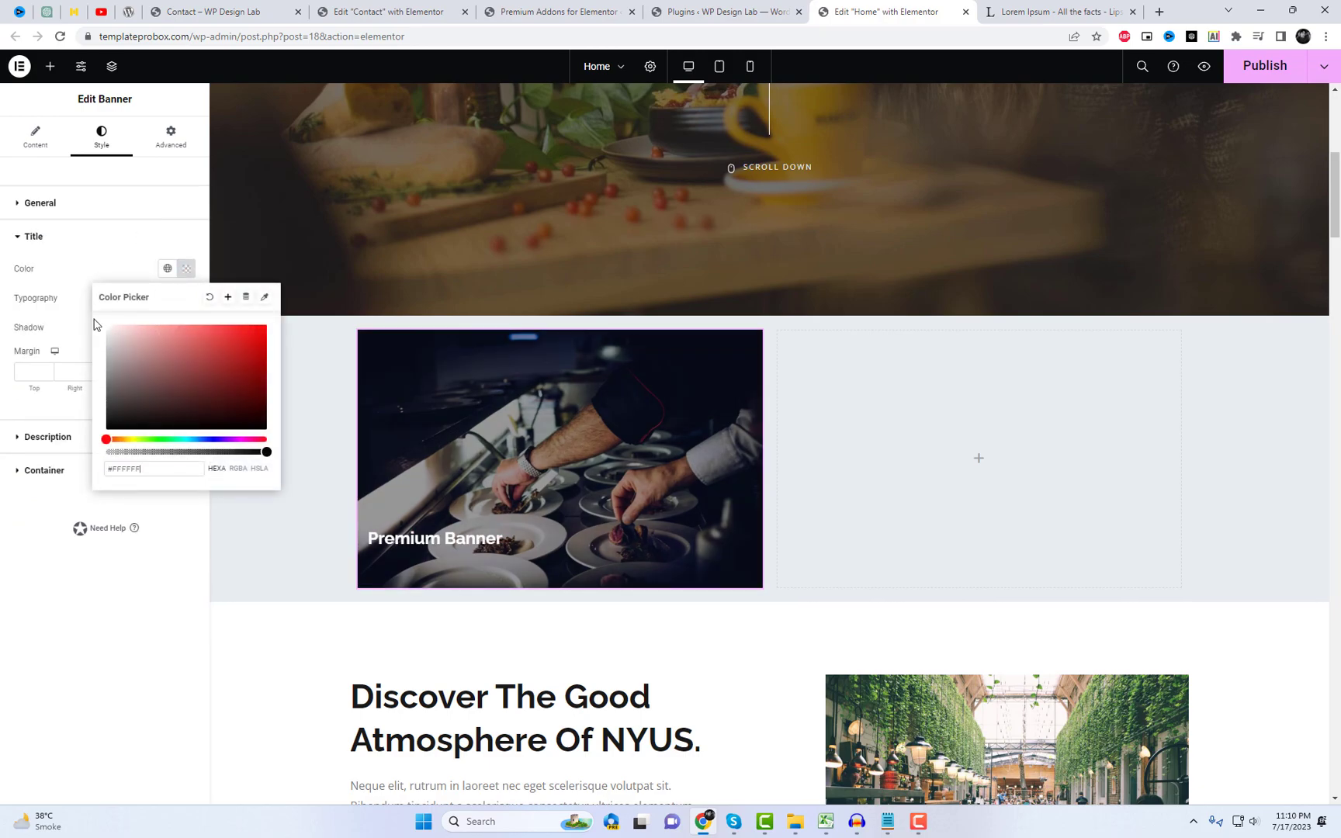
left_click(87, 271)
left_click(156, 437)
left_click(187, 303)
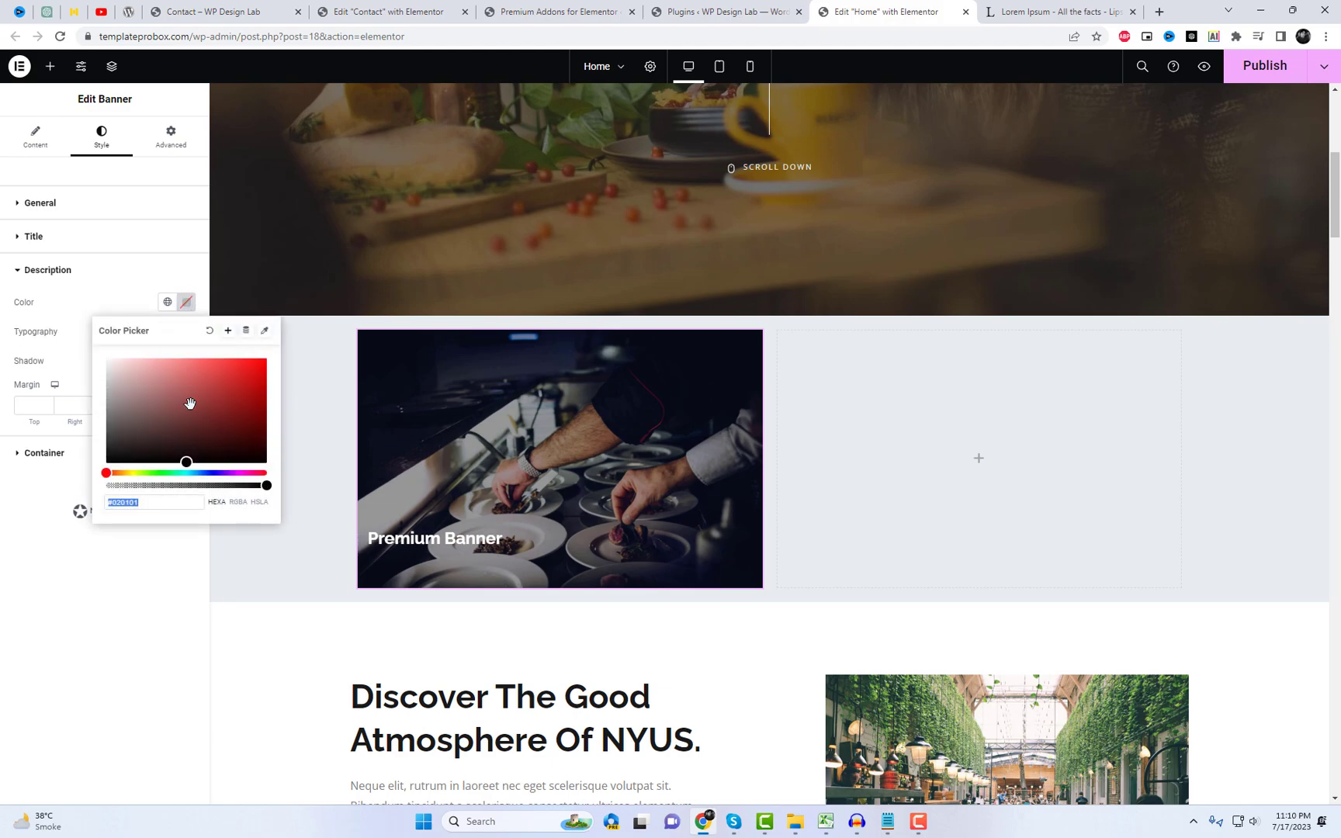
left_click(109, 270)
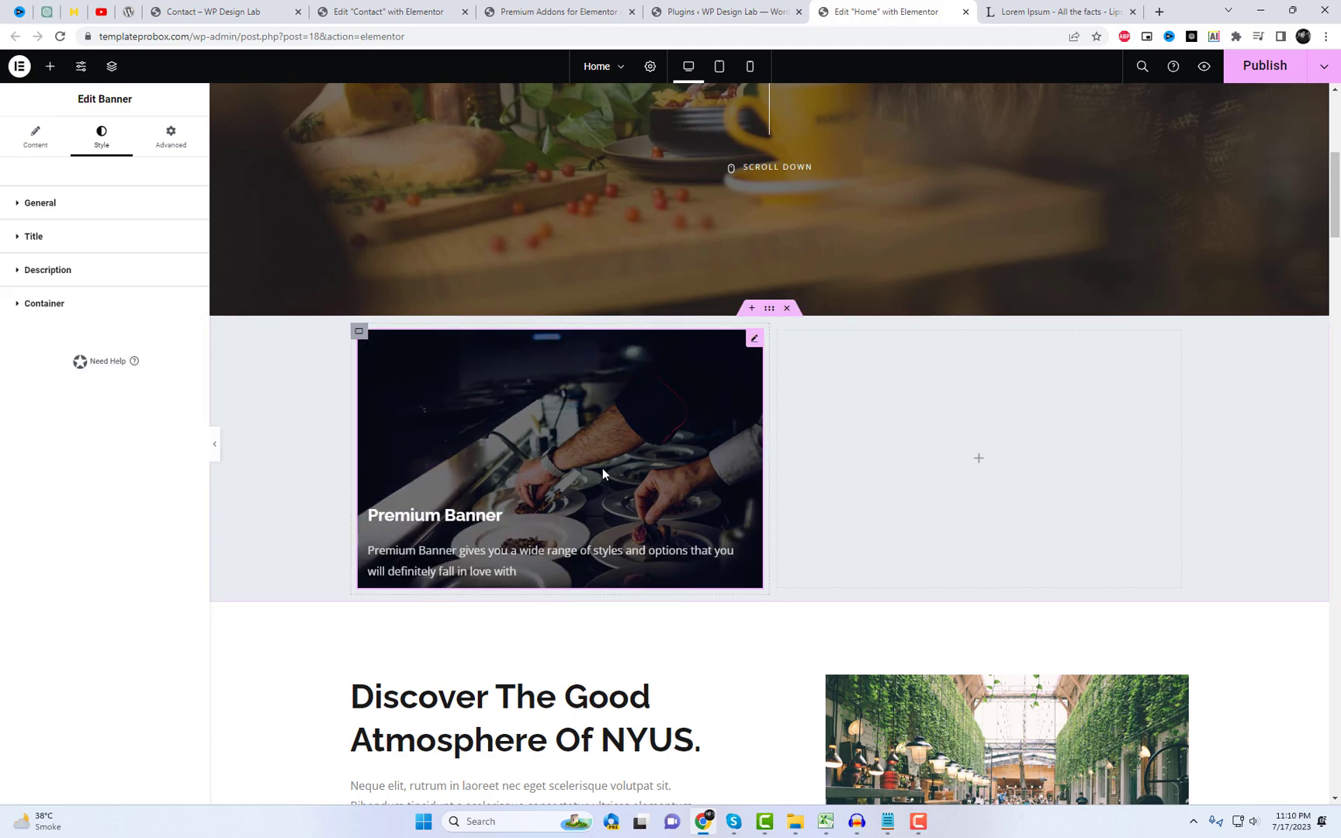
Set the banner's hover opacity to 0.8 and check its container style options
left_click(106, 213)
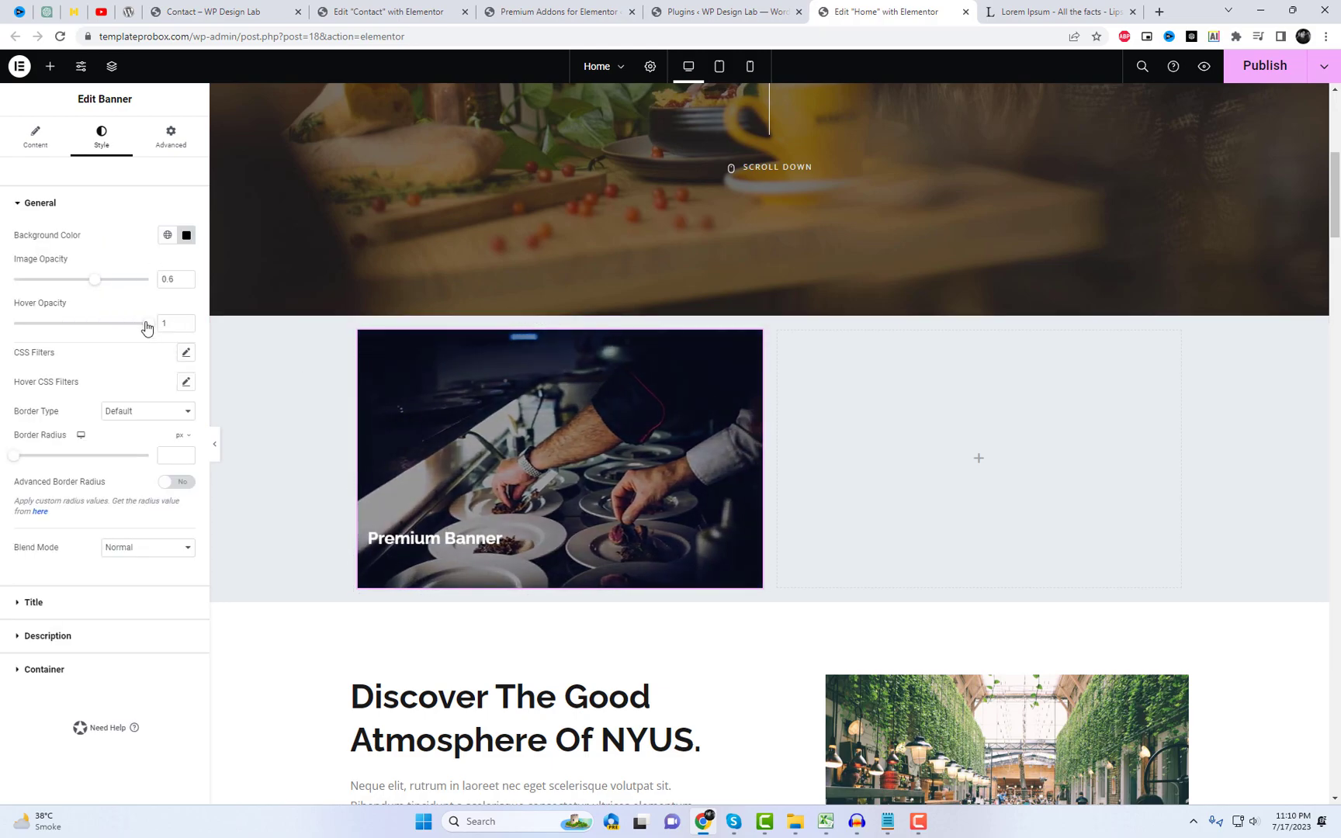
left_click_drag(129, 330, 121, 330)
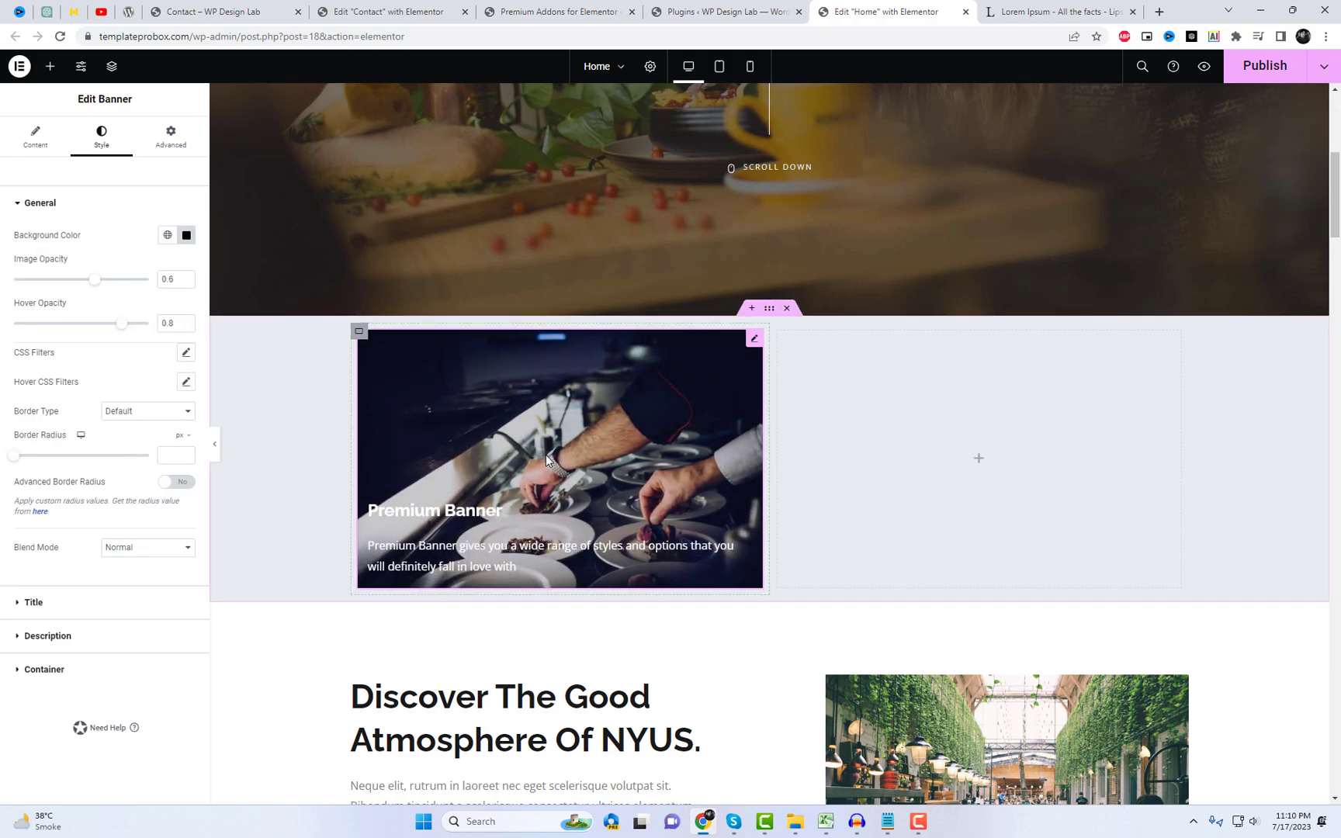
left_click(94, 672)
left_click(162, 340)
left_click(154, 354)
left_click(62, 203)
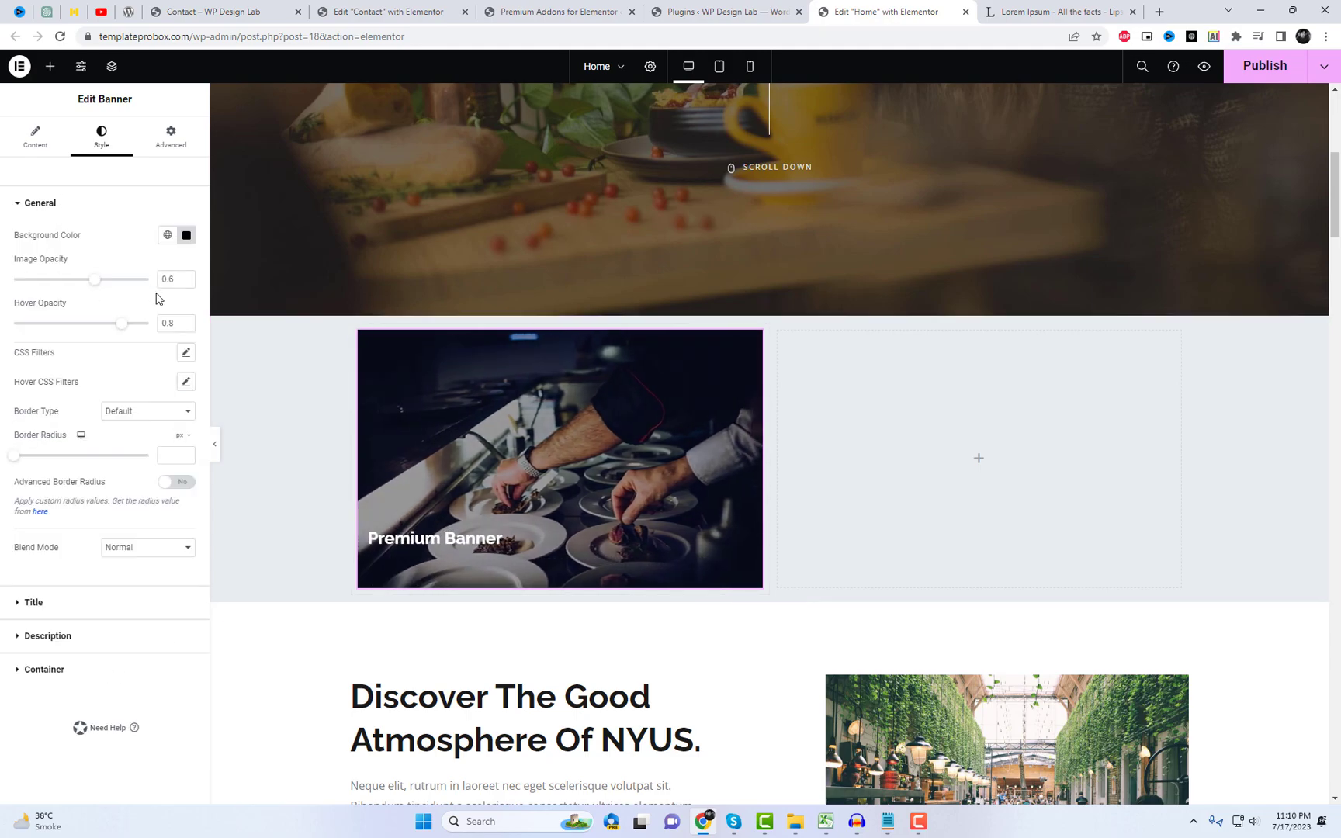
Change the banner's background color to dark red (#471010)
left_click(187, 234)
left_click(147, 297)
left_click(195, 312)
left_click_drag(204, 316, 224, 364)
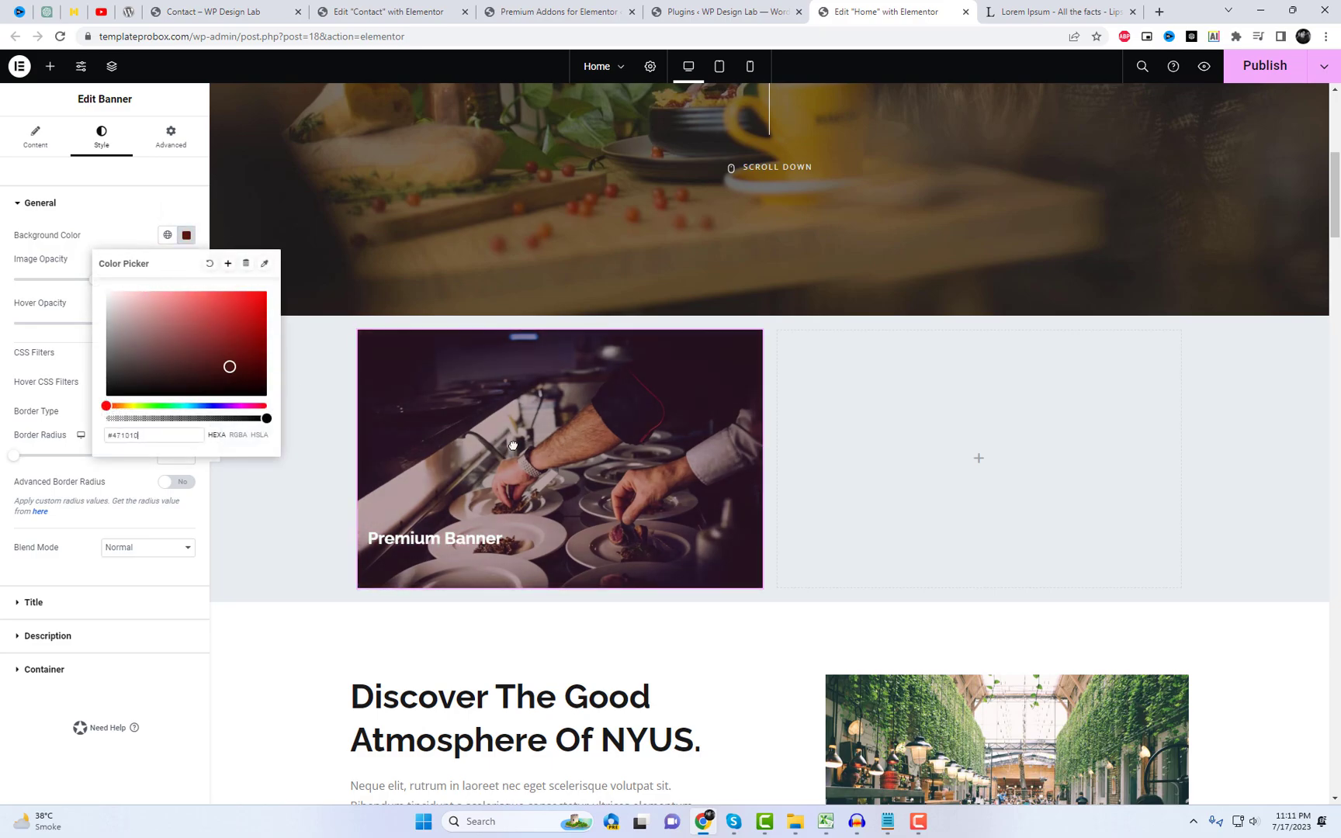
left_click(55, 144)
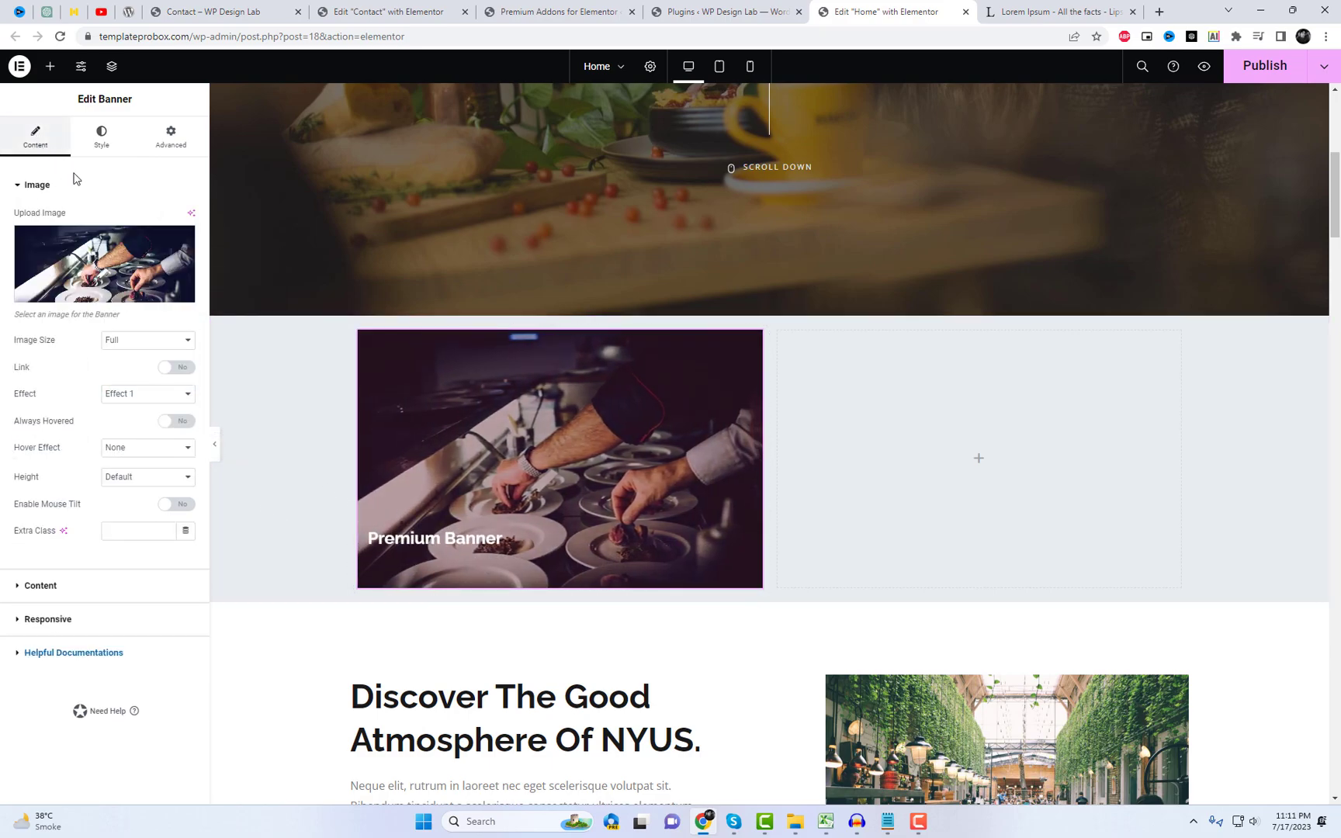
left_click(158, 350)
left_click(158, 389)
left_click(138, 420)
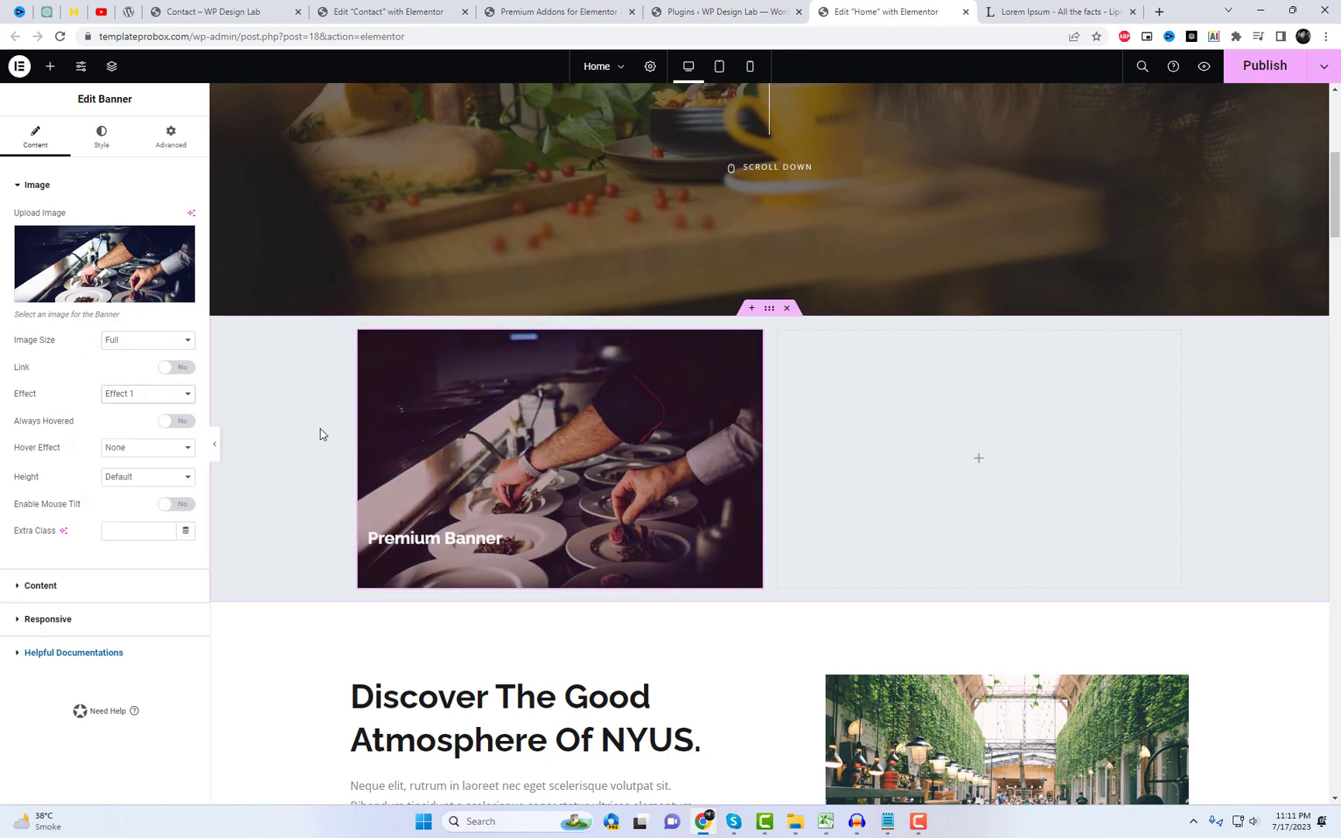
Duplicate the banner into the container's second column, and duplicate the whole container to form a second row of banners
right_click(561, 423)
left_click(604, 466)
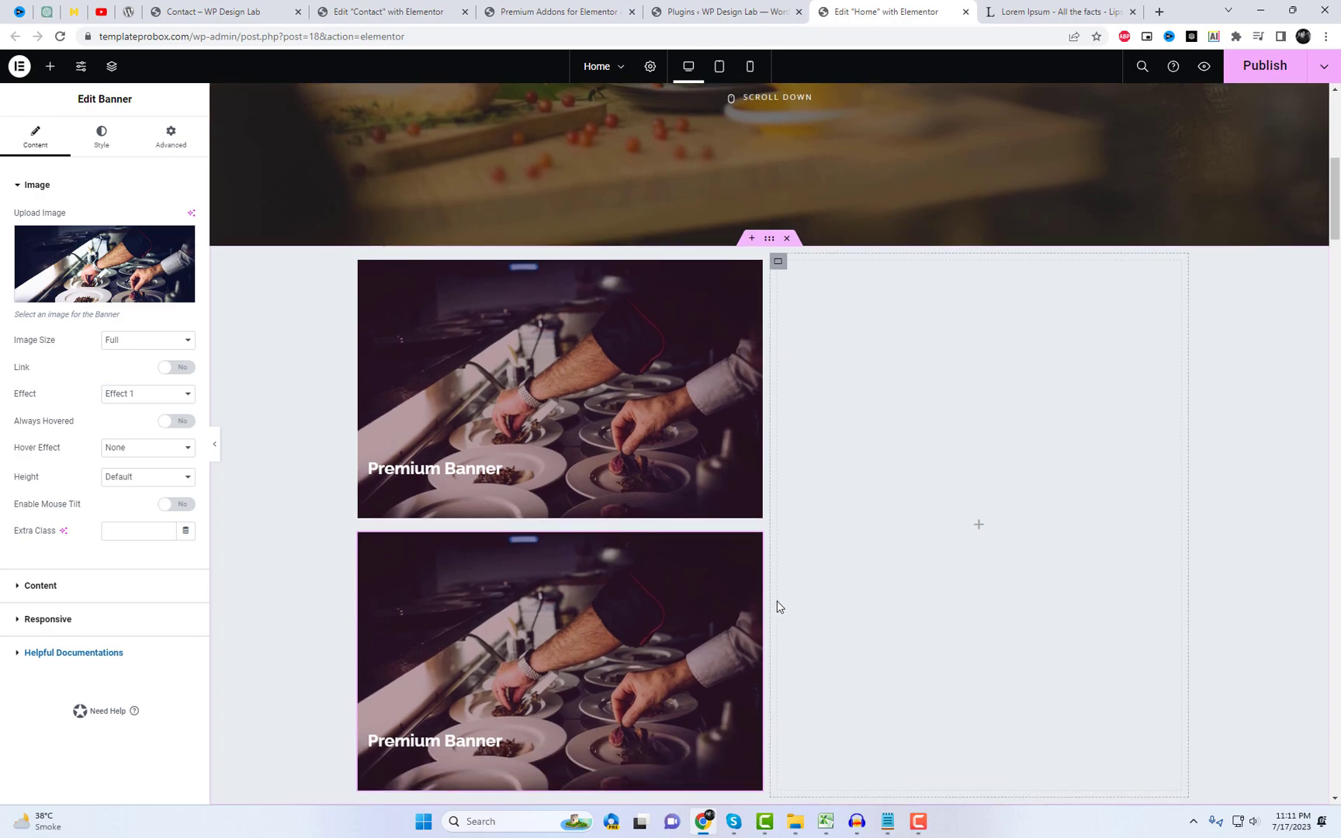
left_click_drag(754, 544, 928, 407)
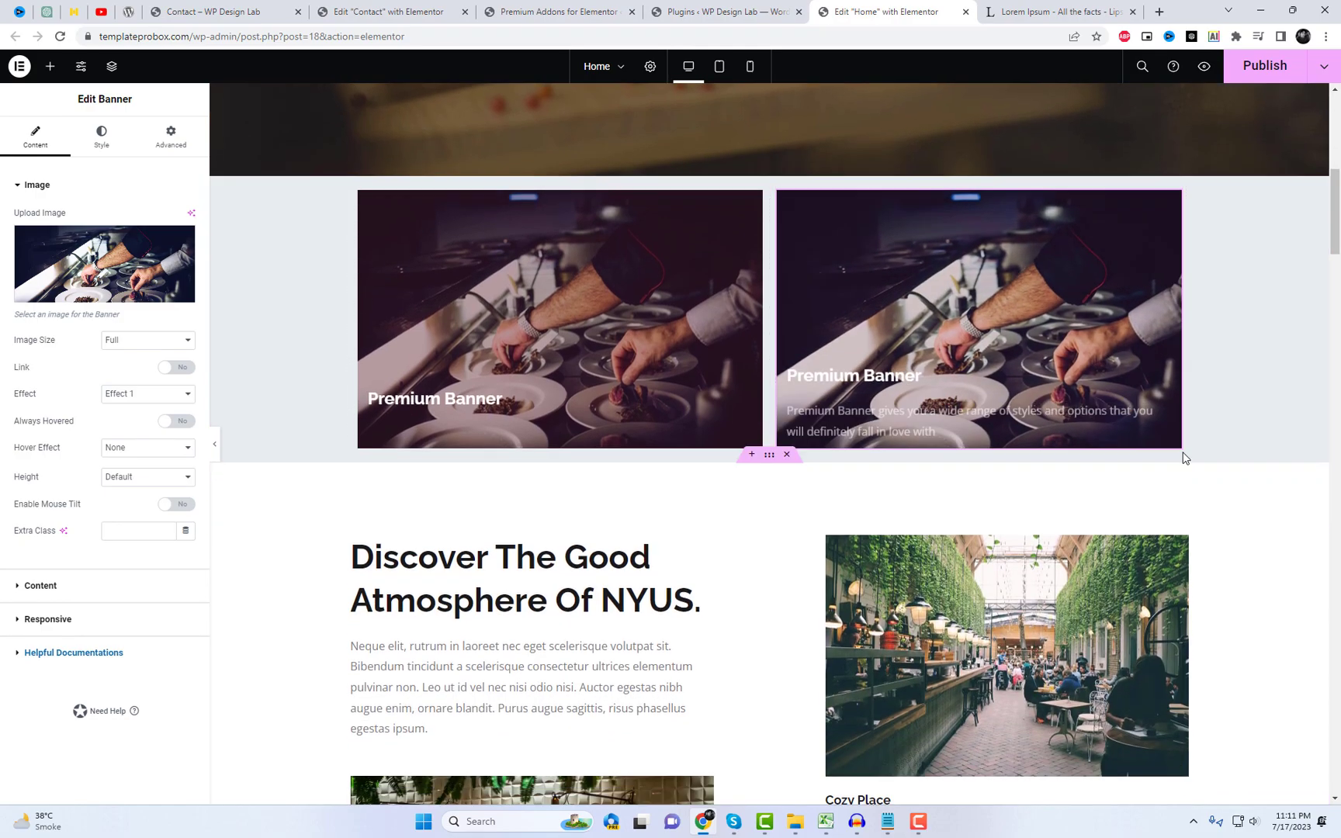
right_click(773, 172)
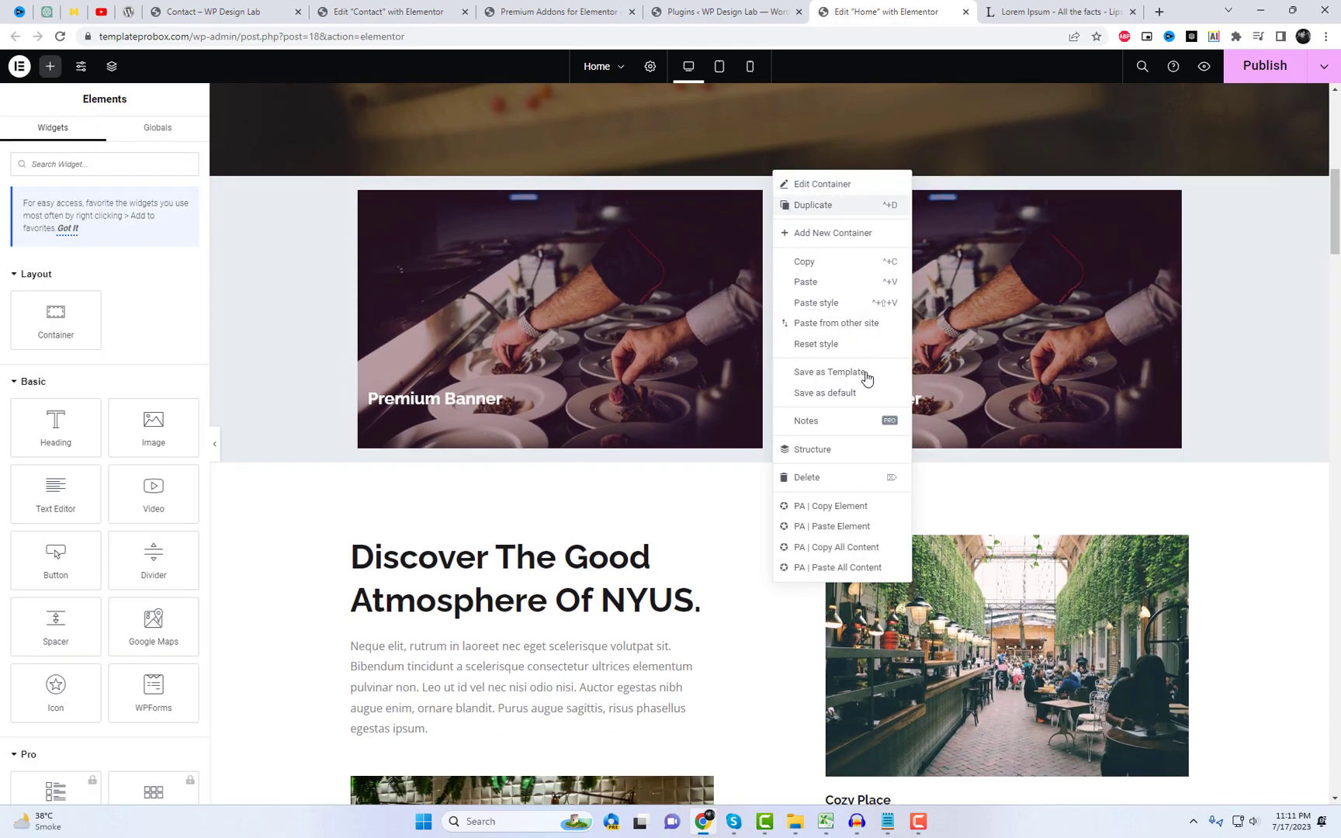
left_click(813, 204)
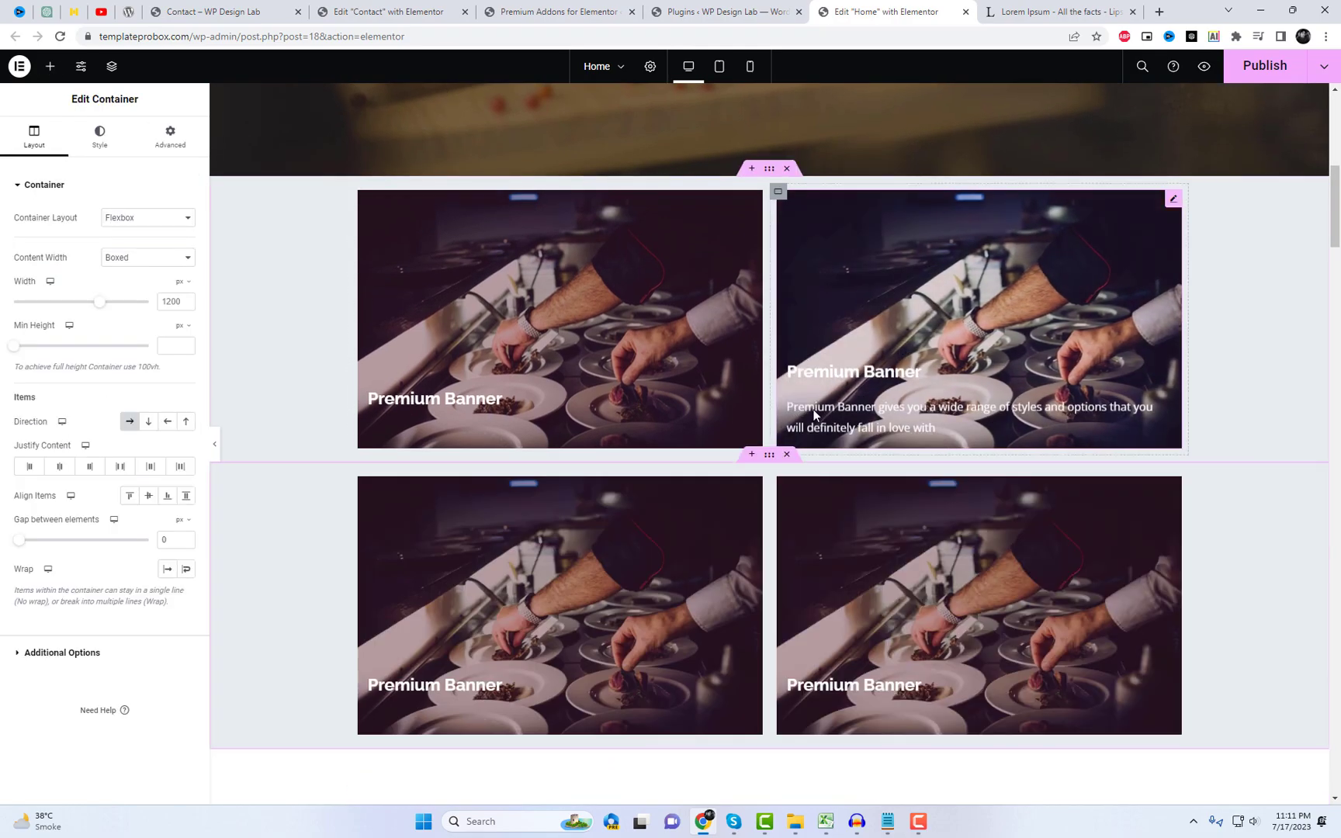
Compare Effect 5 and Effect 6 on the second banner of the first row and keep Effect 5
left_click(1172, 201)
left_click(138, 396)
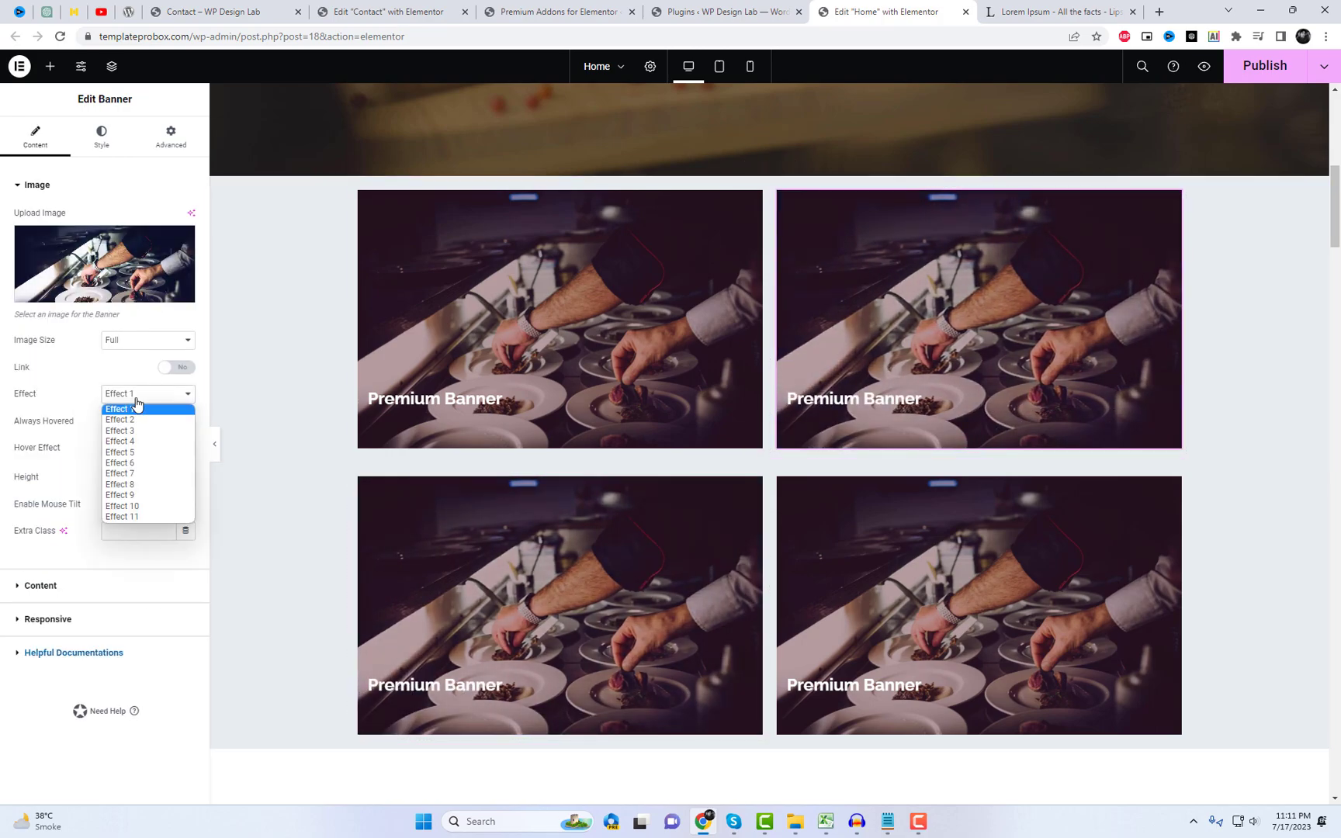
left_click(137, 453)
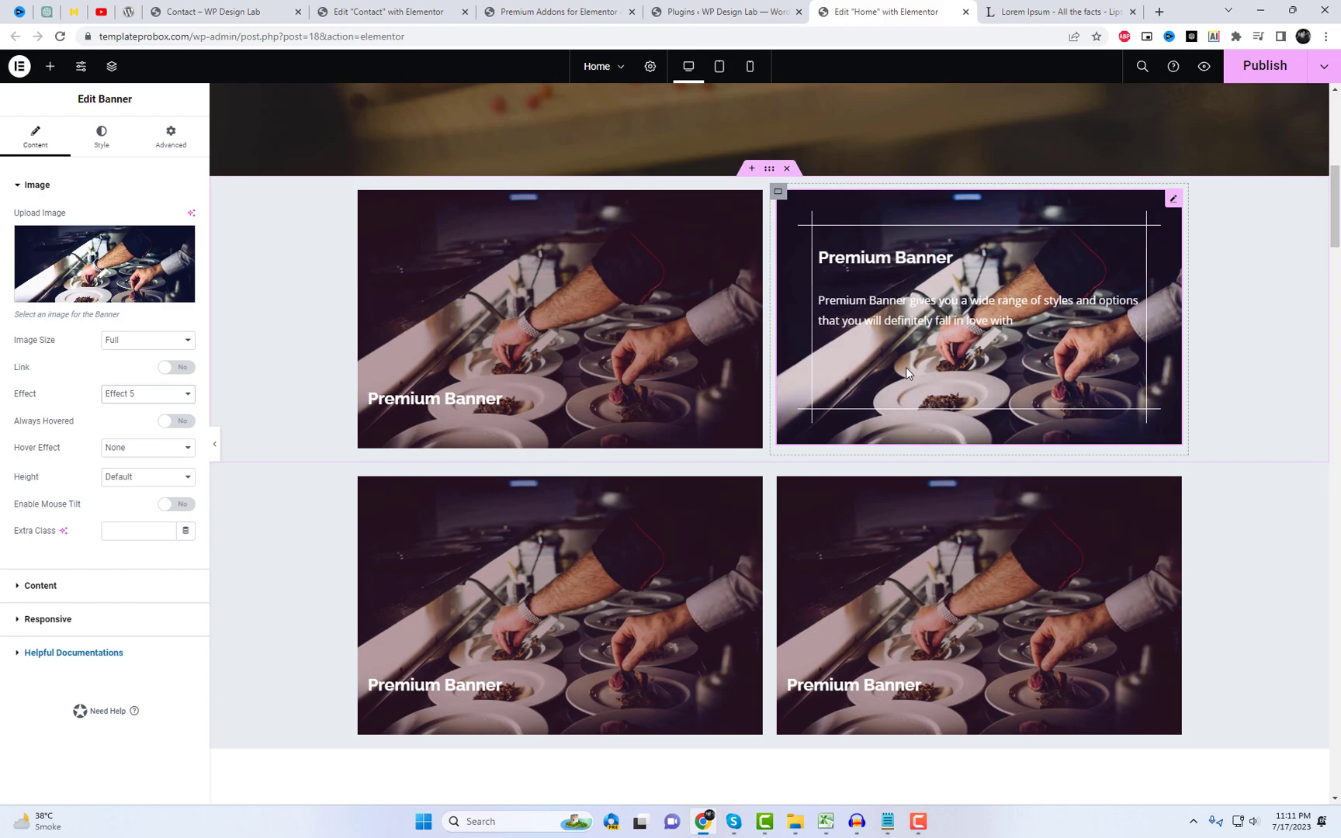
left_click(159, 395)
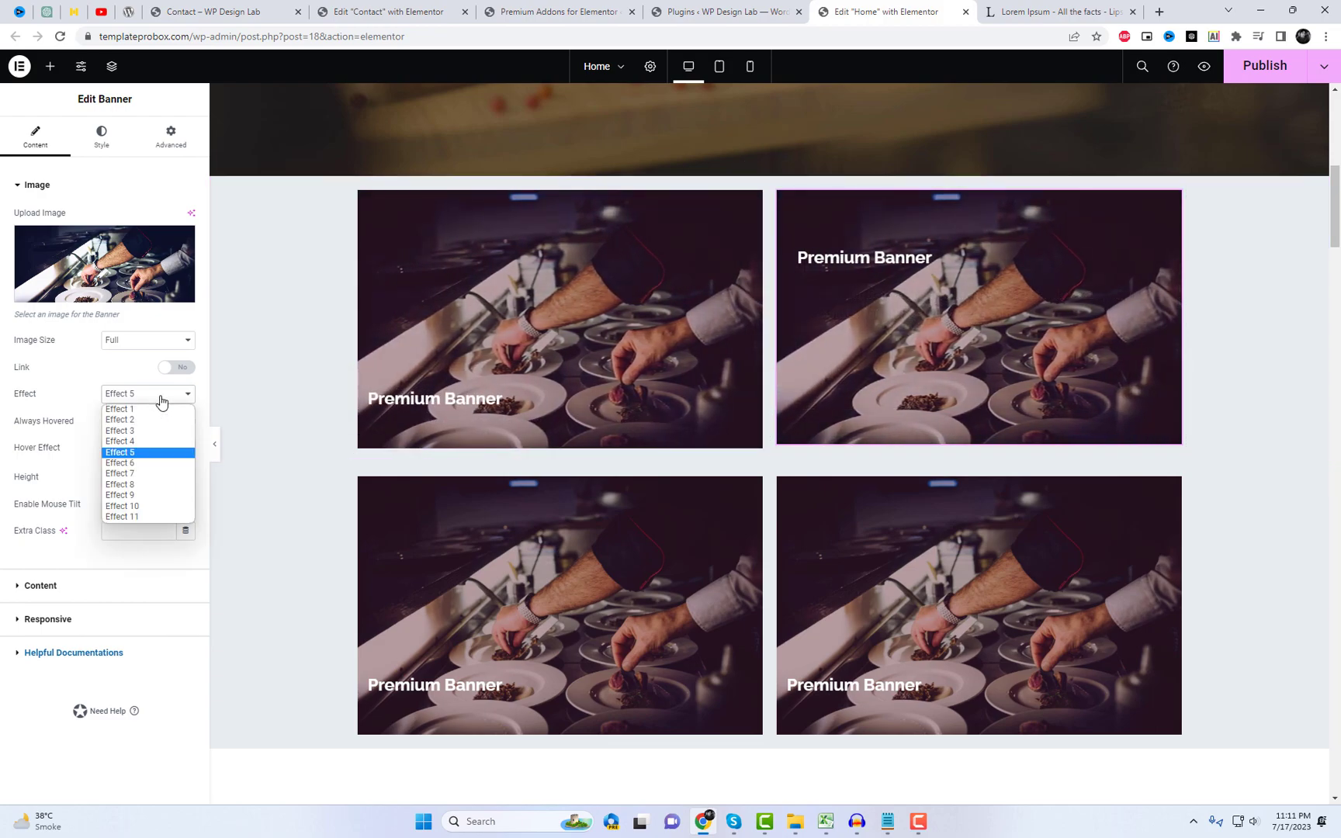
left_click(147, 465)
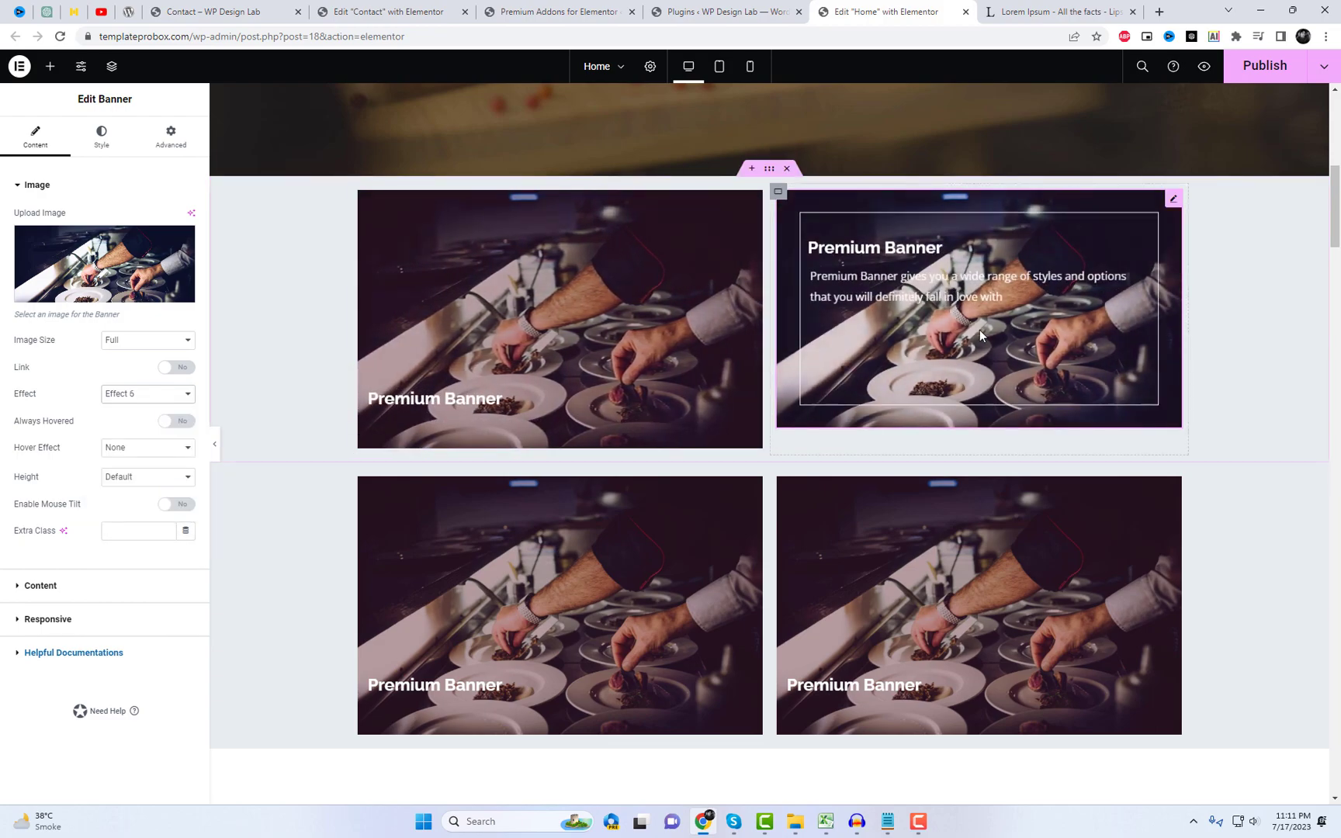
left_click(153, 396)
left_click(125, 453)
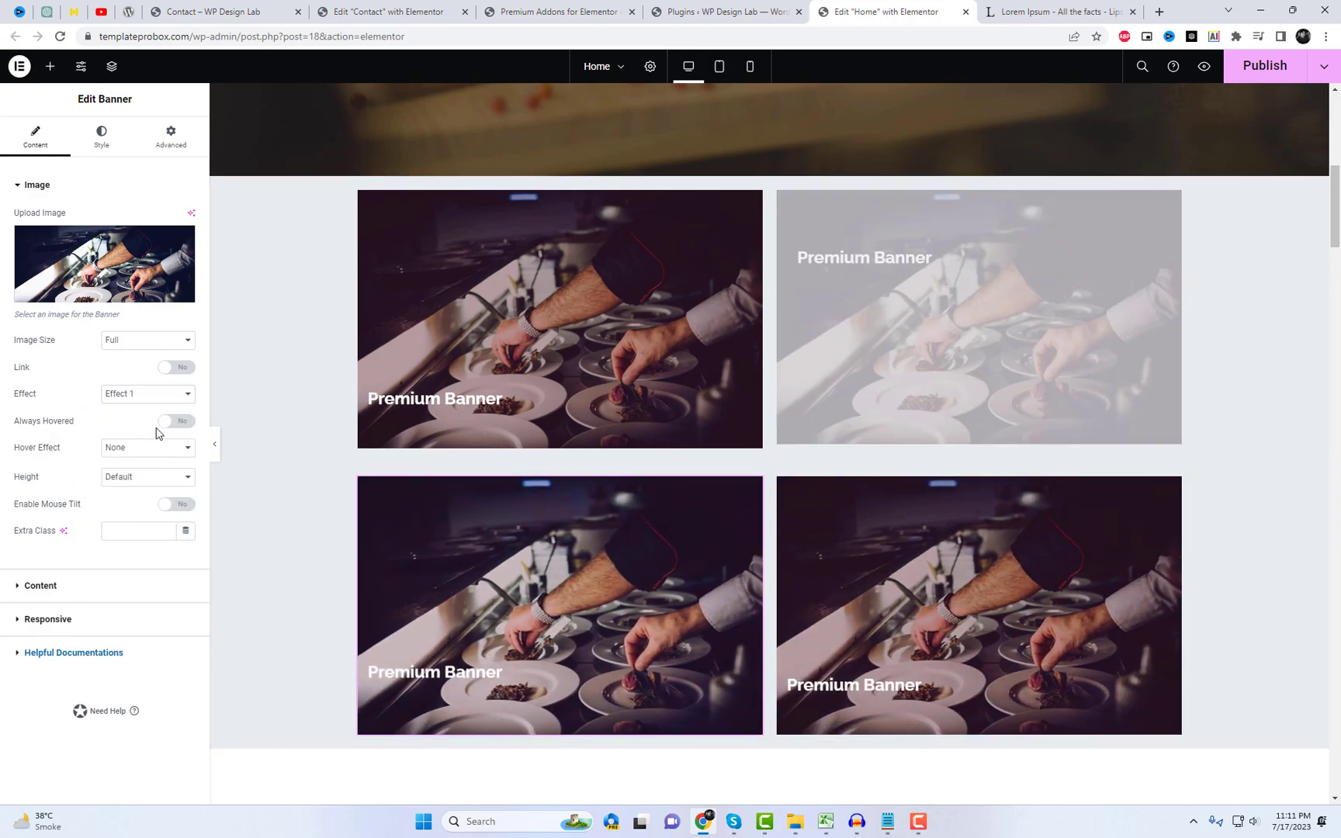
In the second row, set the first banner to Effect 7 and the second to Effect 8, and preview them
left_click(136, 397)
left_click(140, 473)
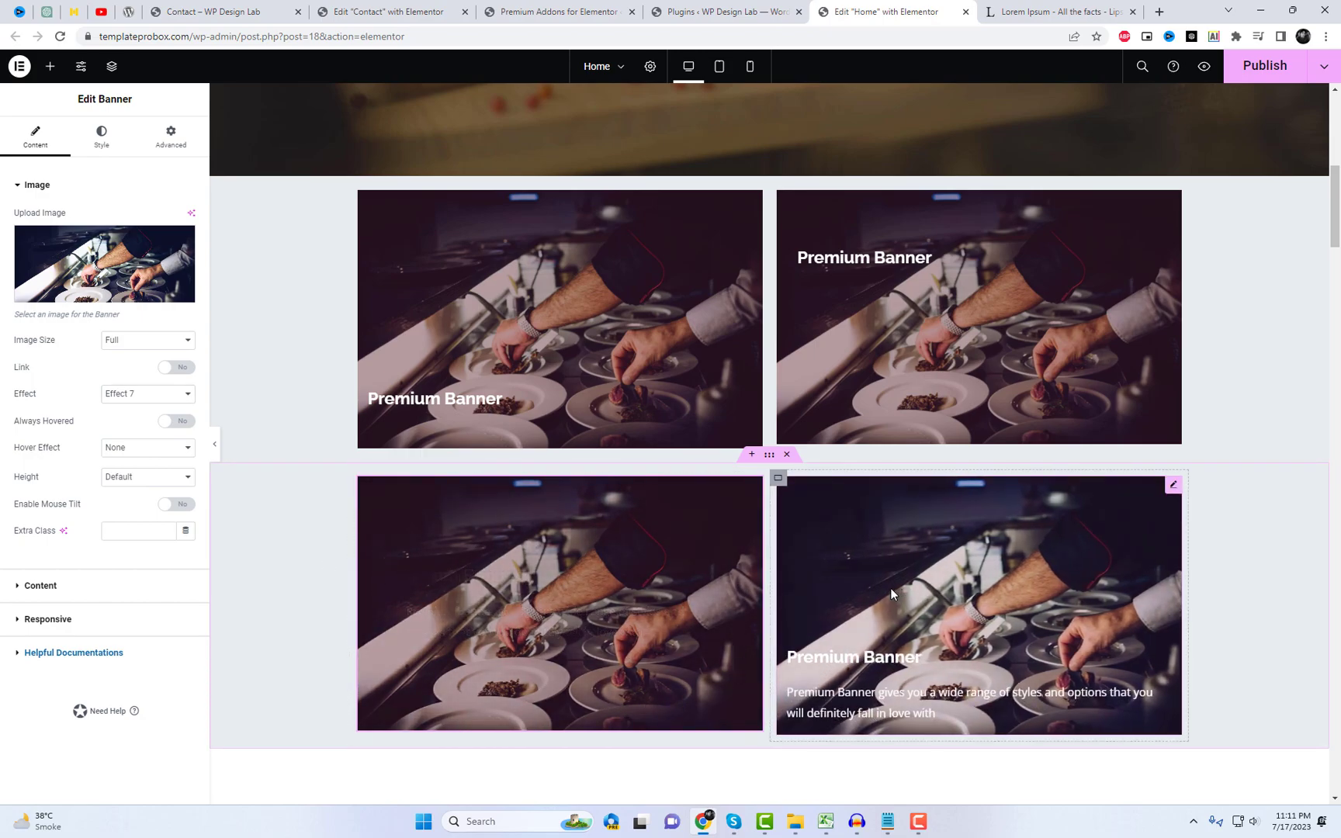
left_click(135, 394)
left_click(138, 483)
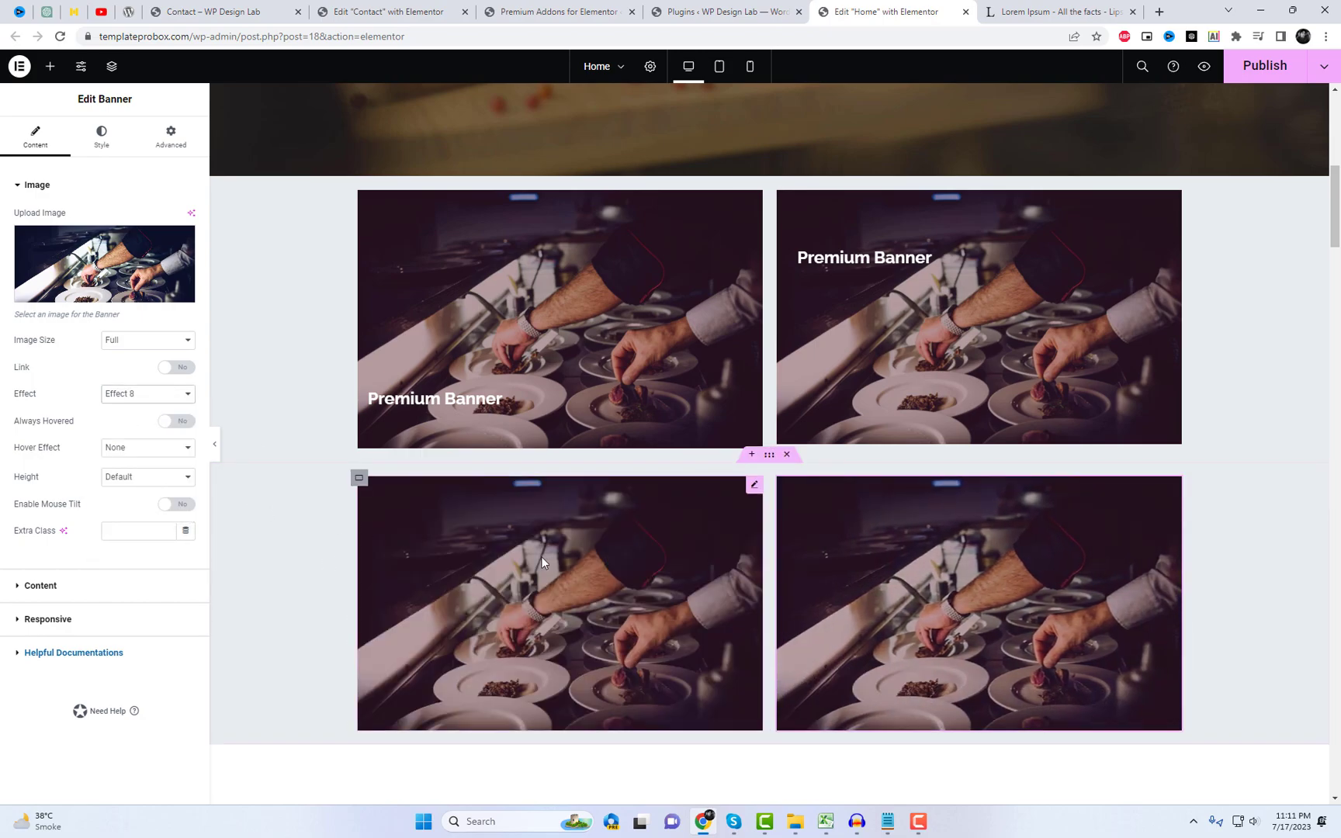
scroll(895, 508, "down", 3)
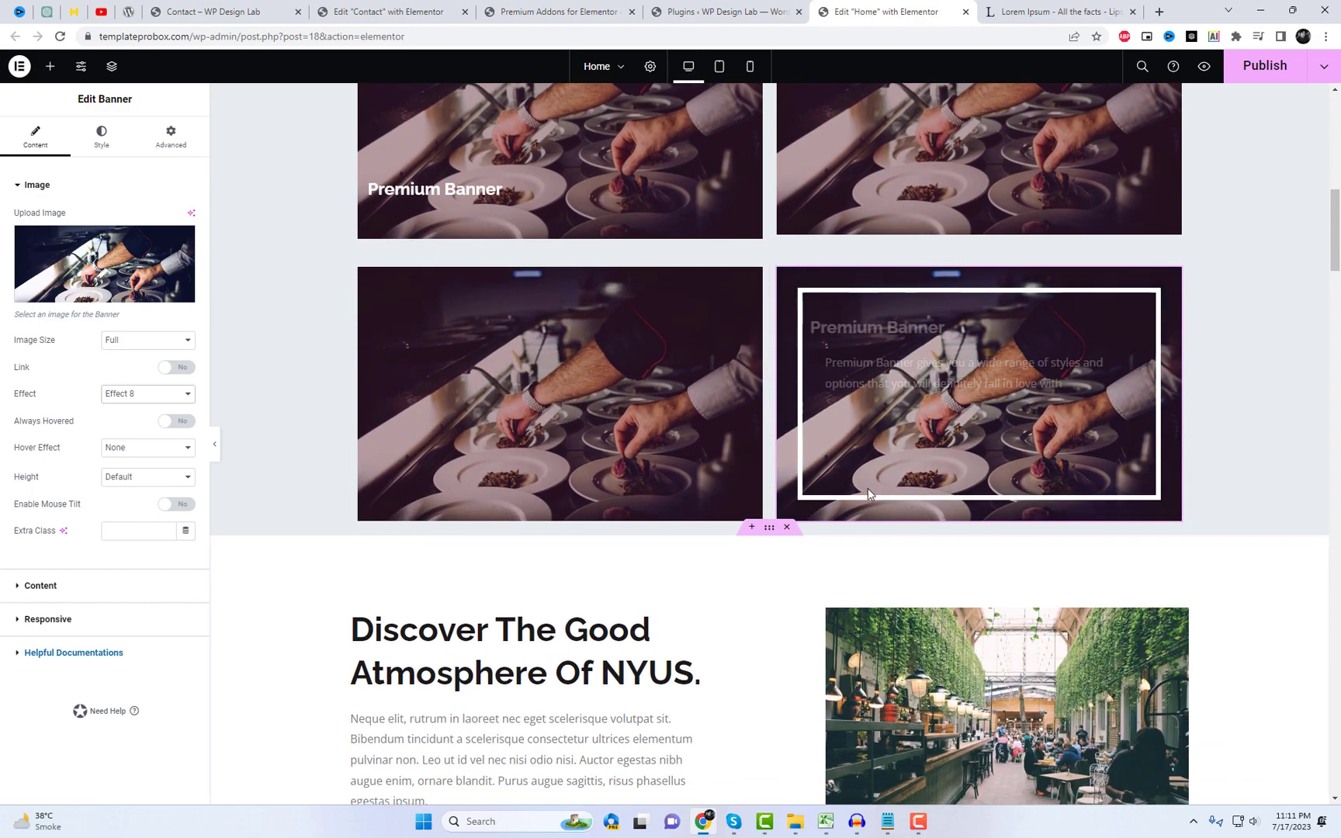
Duplicate the second row's container to add a third row of banners
scroll(604, 224, "up", 1)
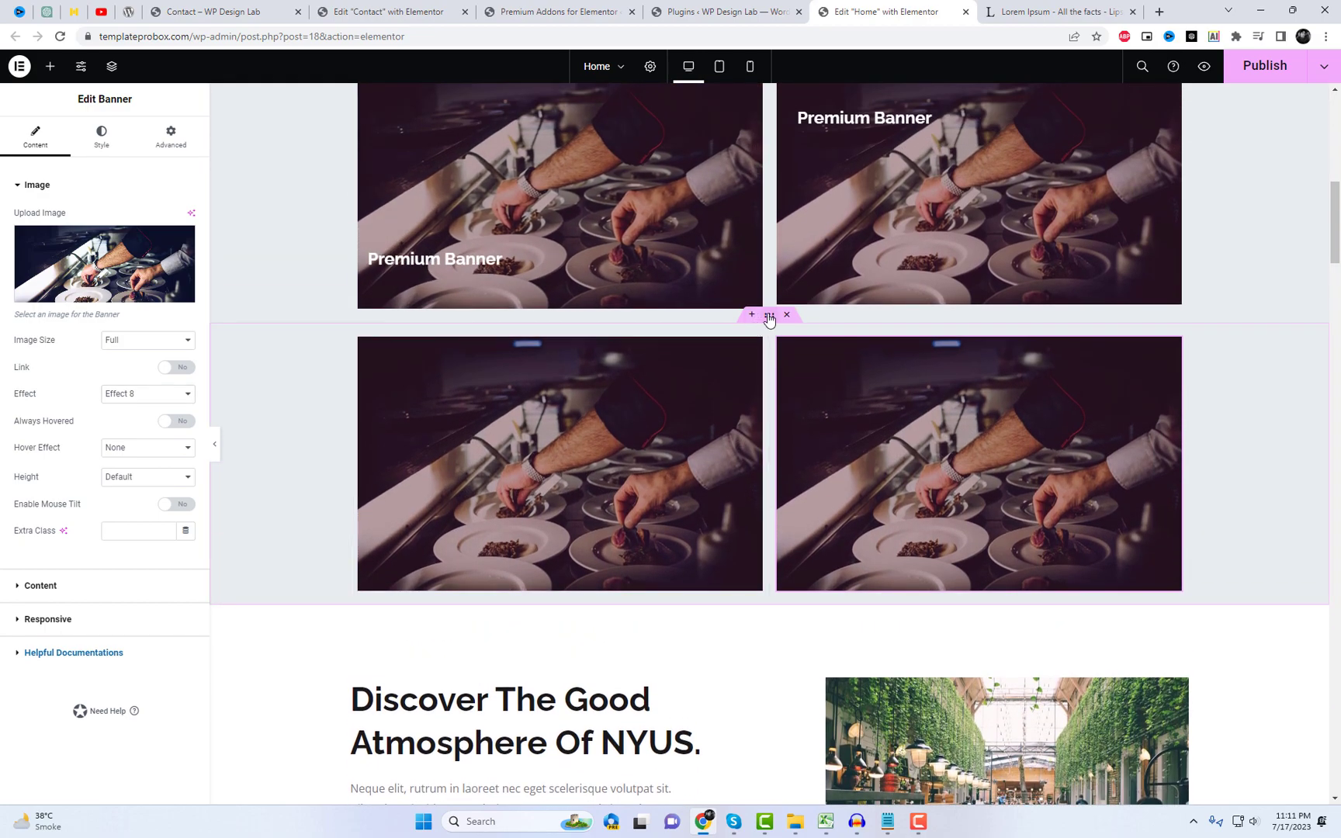
right_click(769, 317)
left_click(849, 440)
scroll(1117, 550, "up", 1)
scroll(1009, 481, "down", 1)
In the third row, set the first banner to Effect 8 and the second banner to Effect 9
left_click(749, 353)
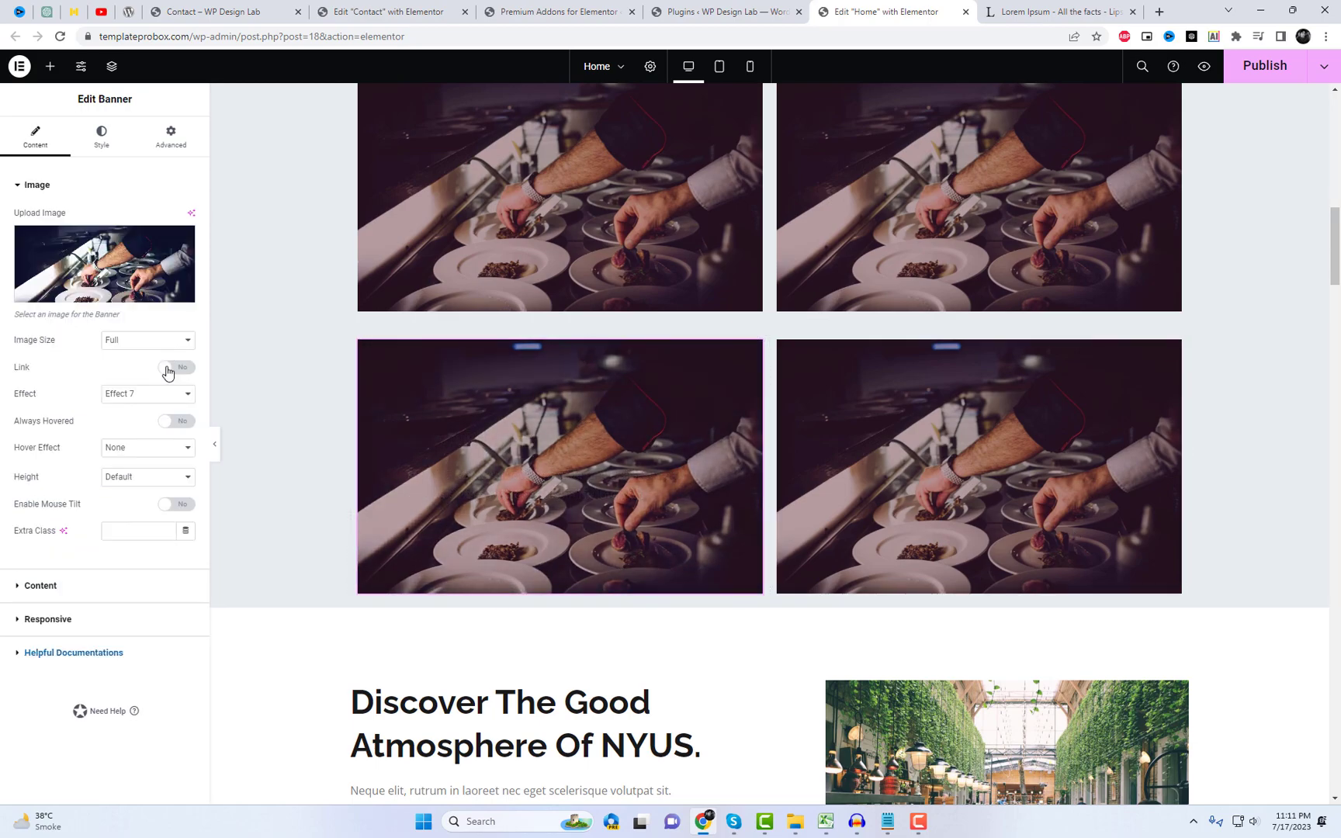
left_click(154, 395)
left_click(147, 486)
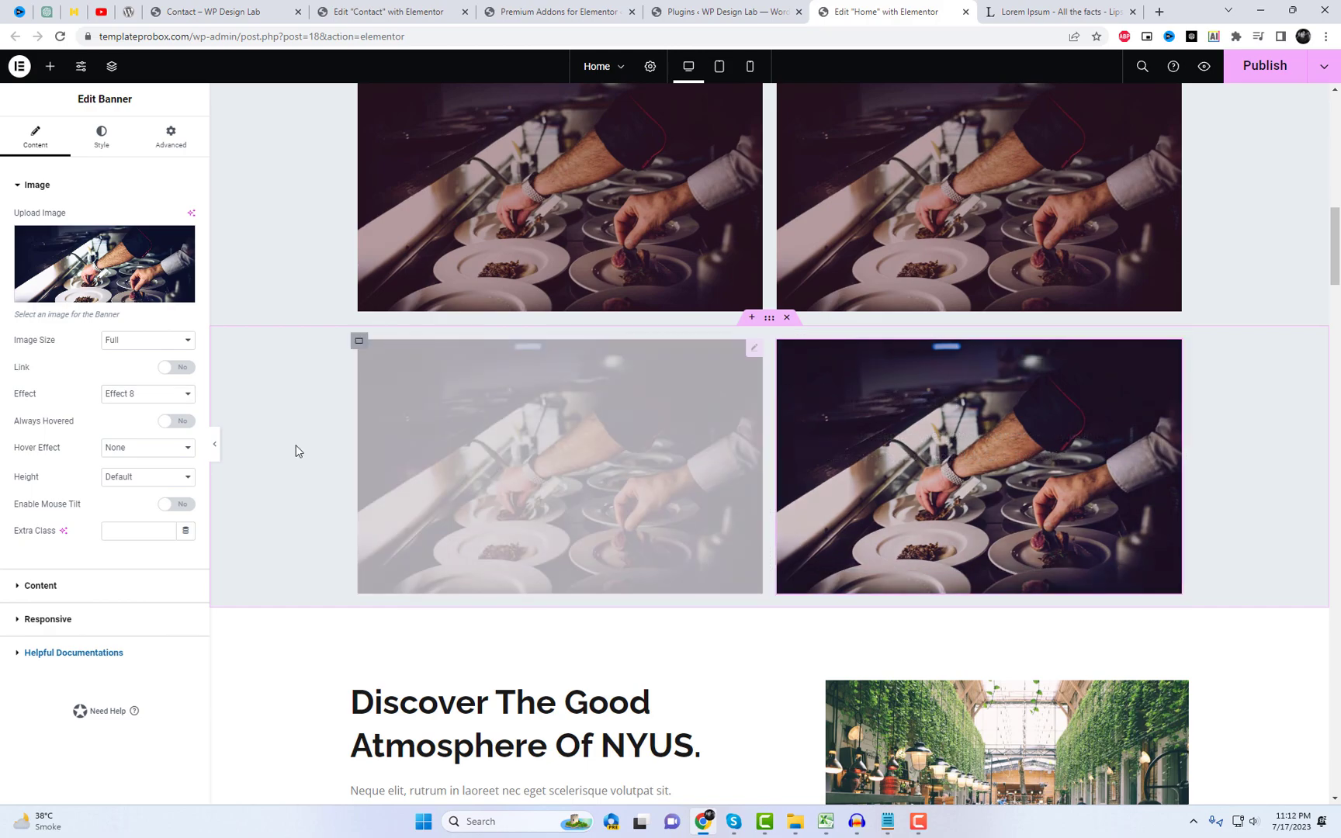
left_click(132, 395)
left_click(148, 495)
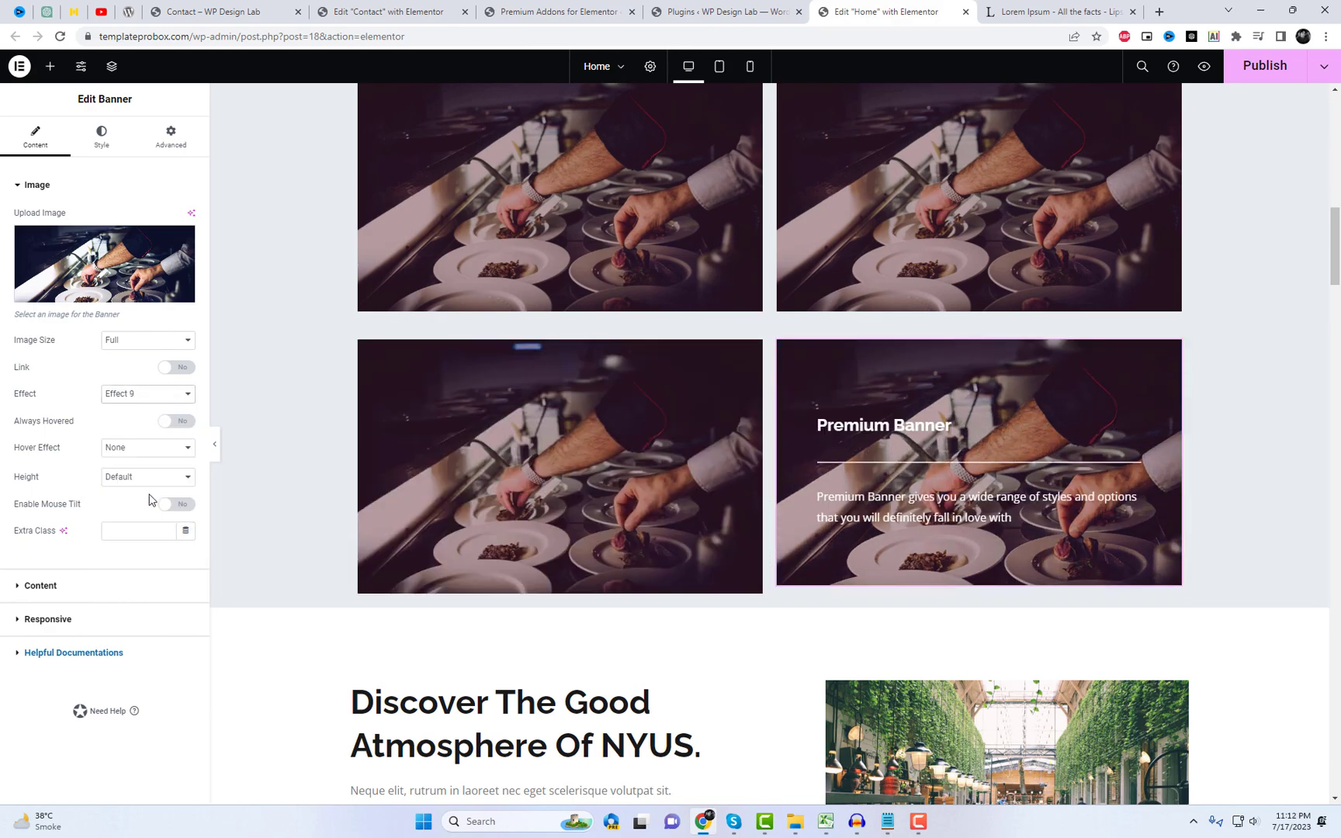
Set the third row's second banner to Effect 10 and duplicate that row's container to add a fourth row
left_click(147, 394)
left_click(141, 505)
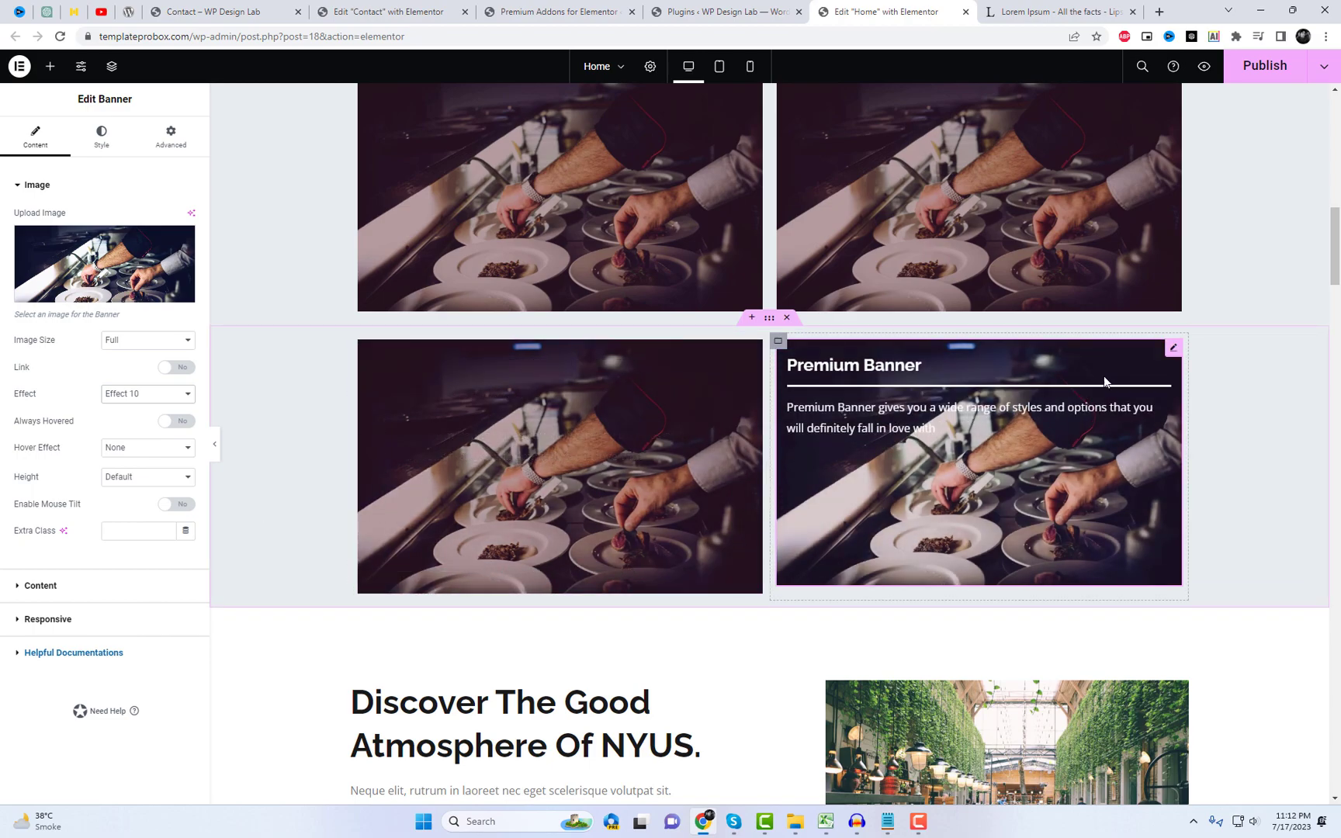
right_click(777, 337)
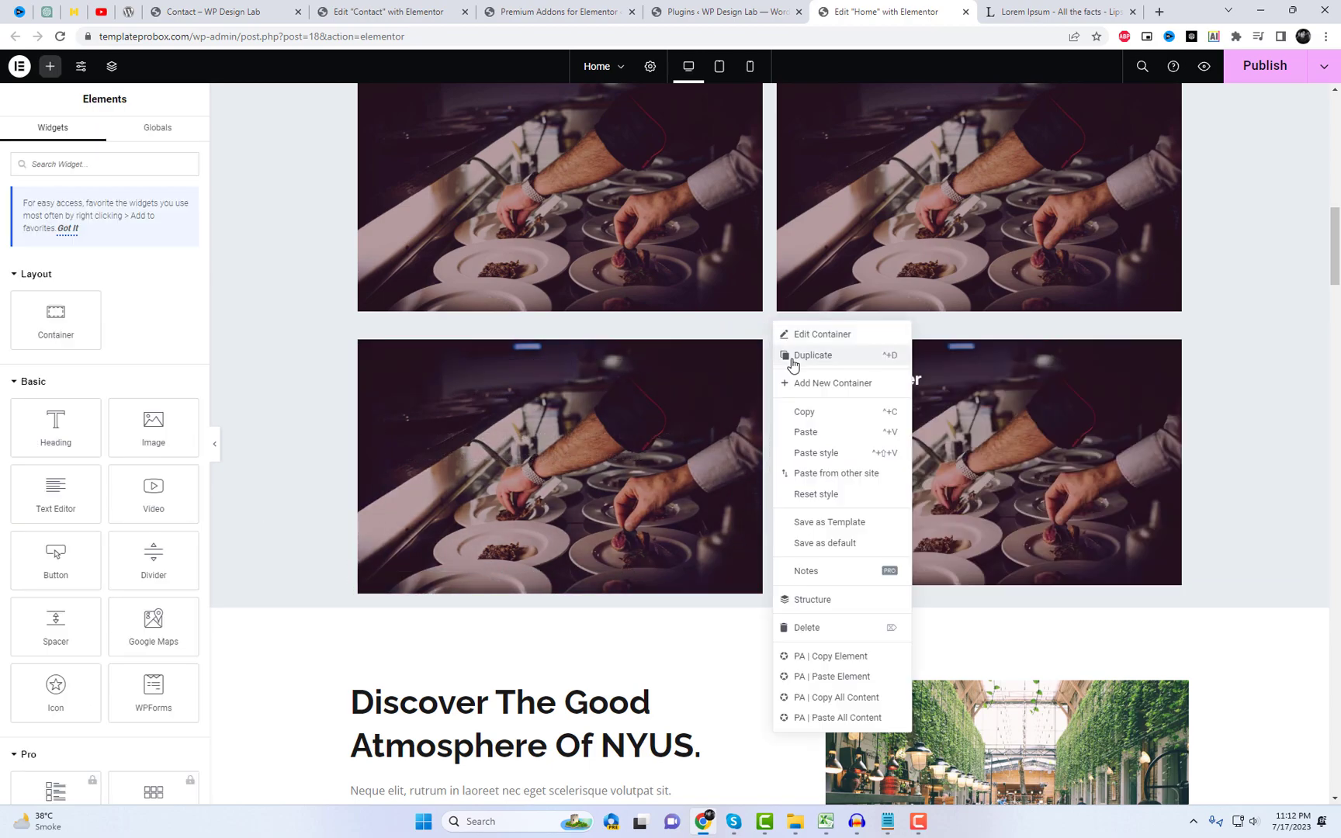
left_click(790, 359)
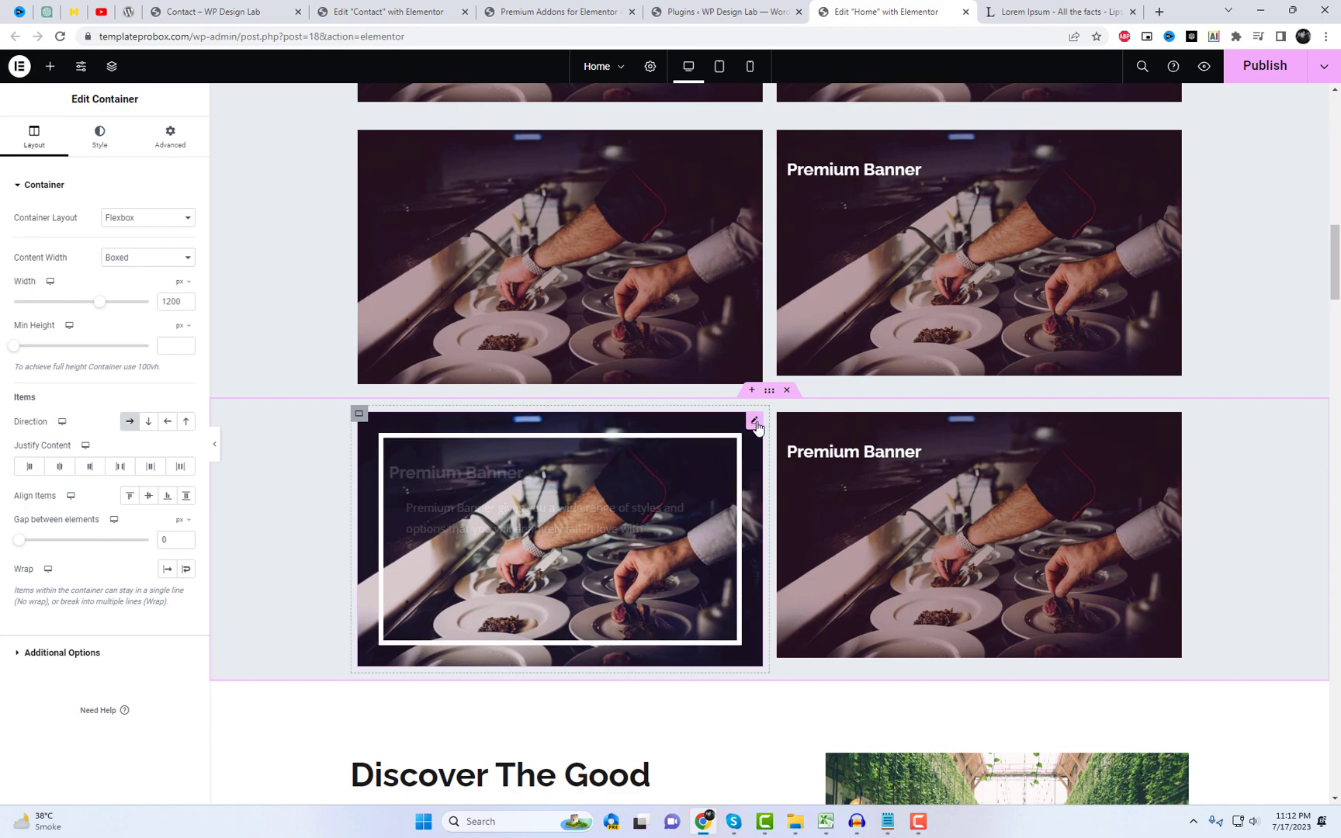
Give the fourth row's first banner the image of the chef in the restaurant kitchen and set it to Effect 11
left_click(656, 416)
left_click(104, 264)
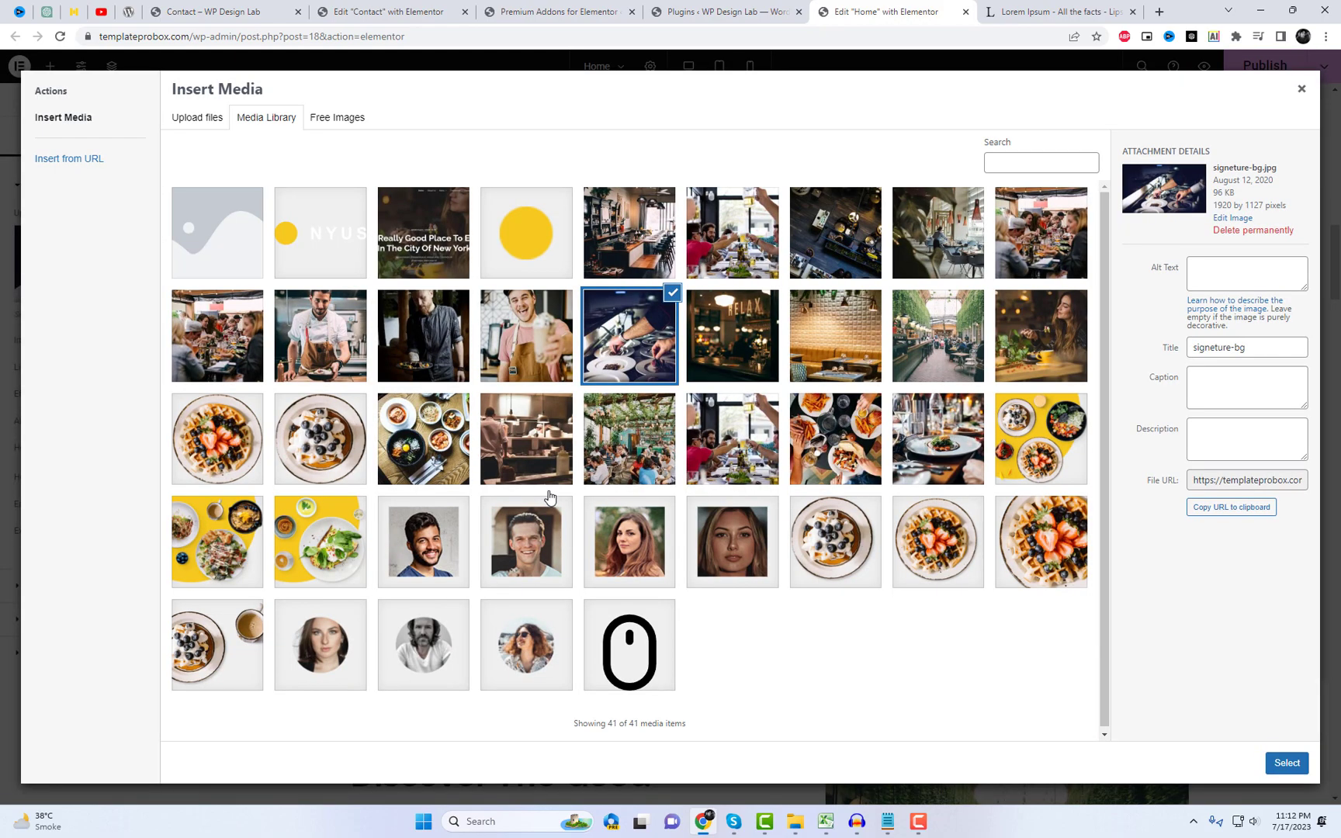
left_click(548, 464)
left_click(1287, 763)
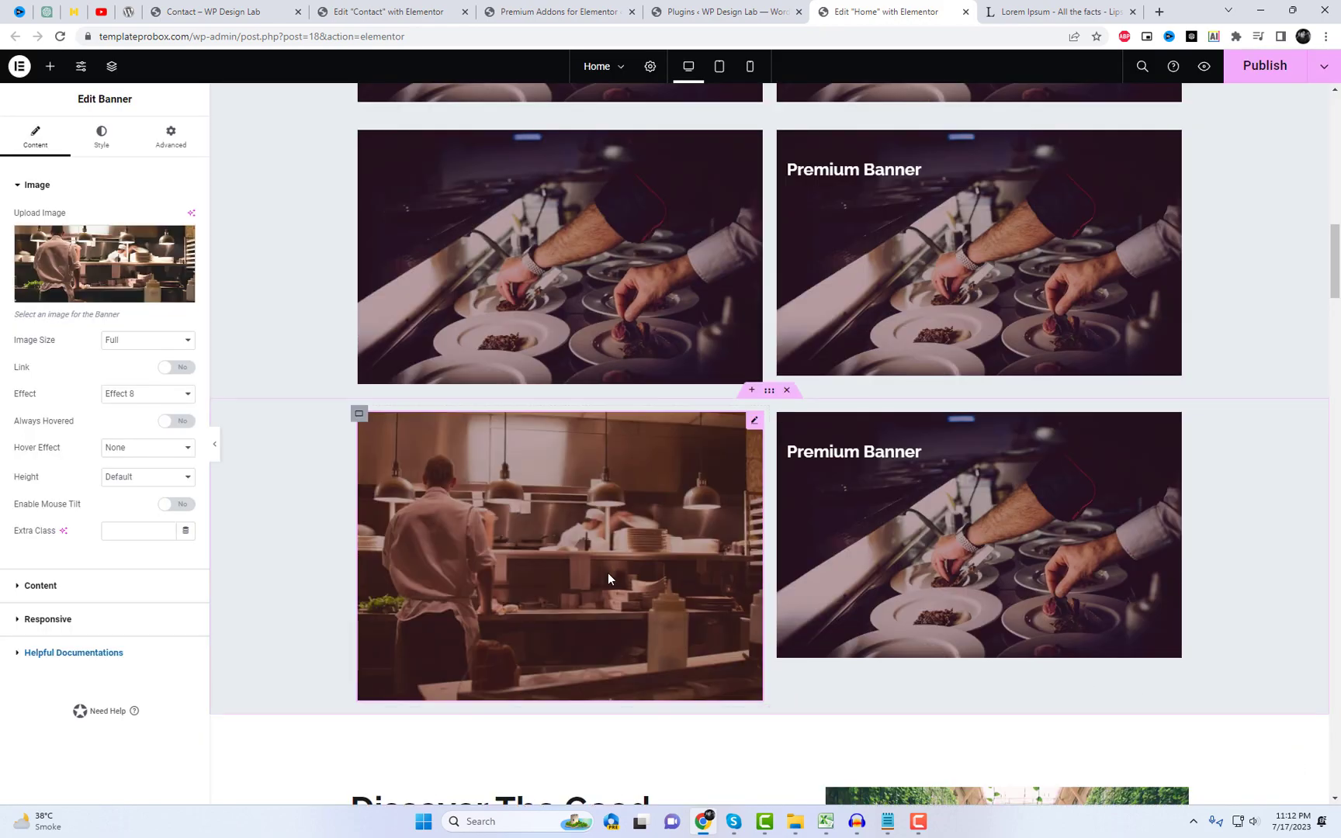
left_click(149, 394)
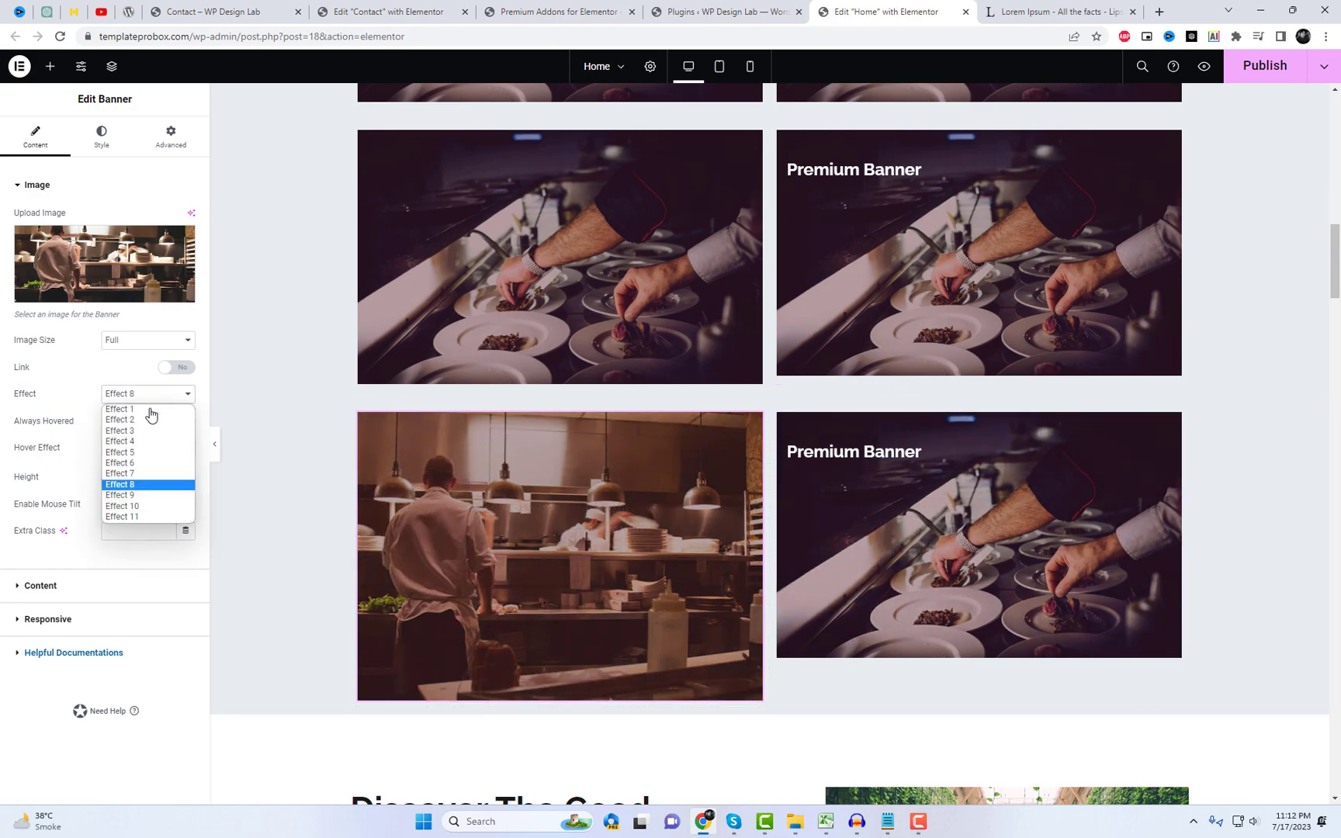
left_click(125, 517)
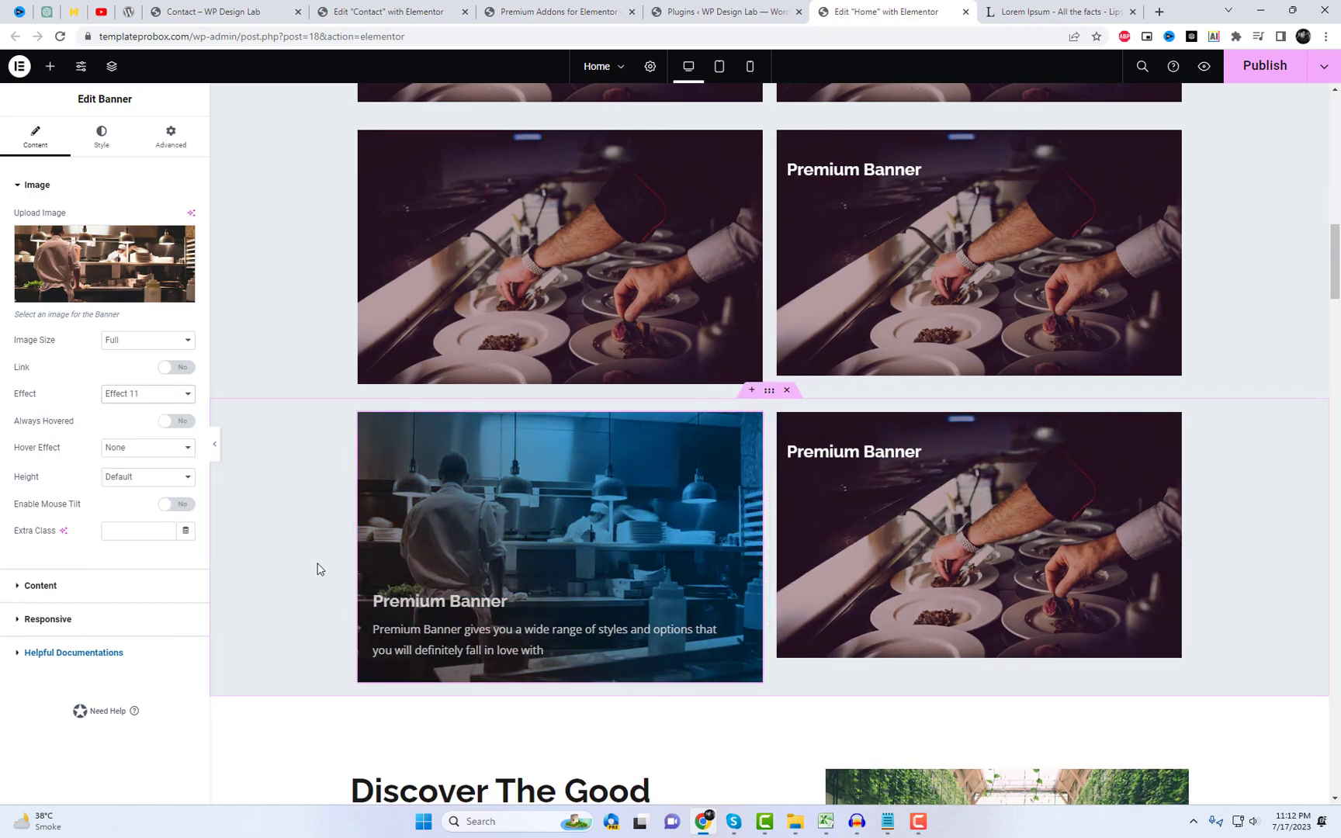
Give the fourth row's second banner the dining-area image with the tiled wall and set it to Effect 11
left_click(174, 287)
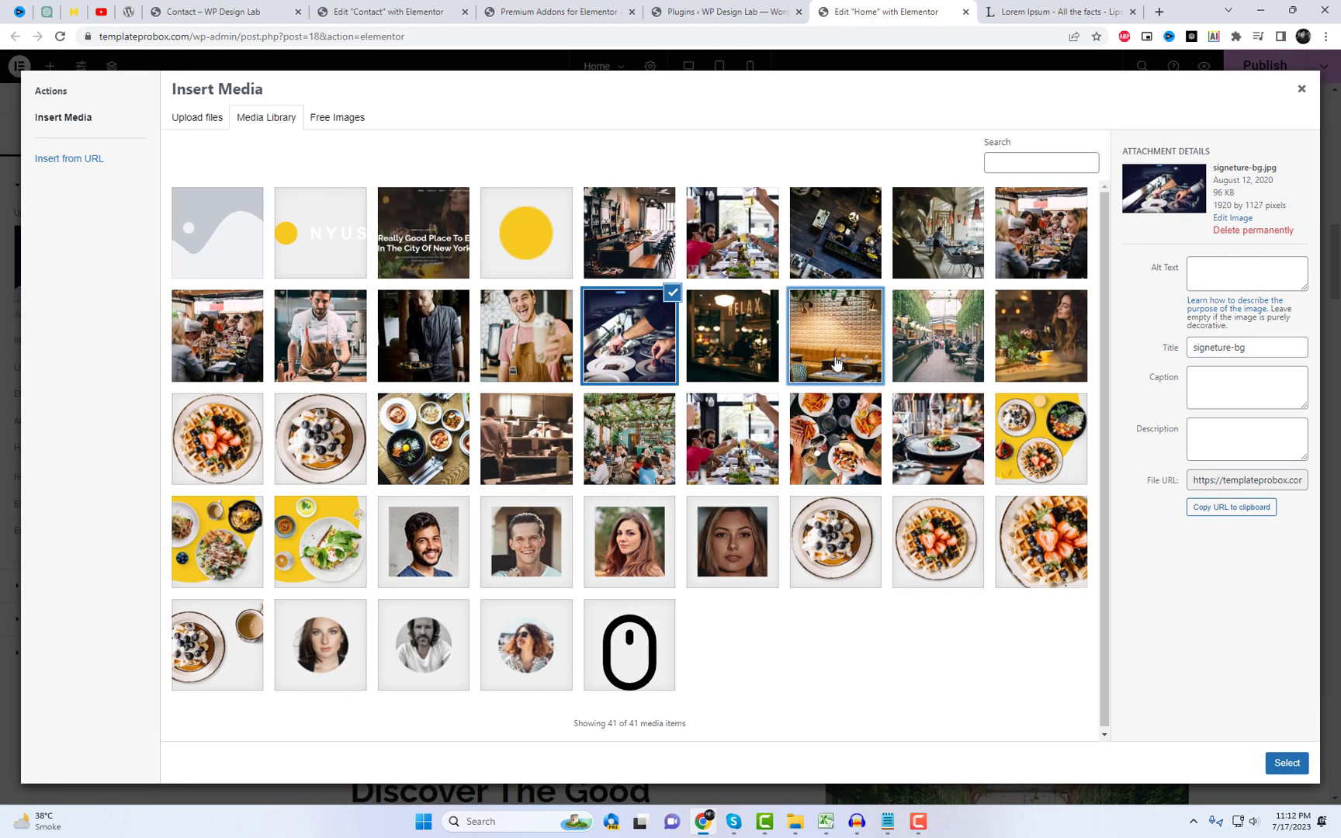
left_click(836, 364)
left_click(1287, 763)
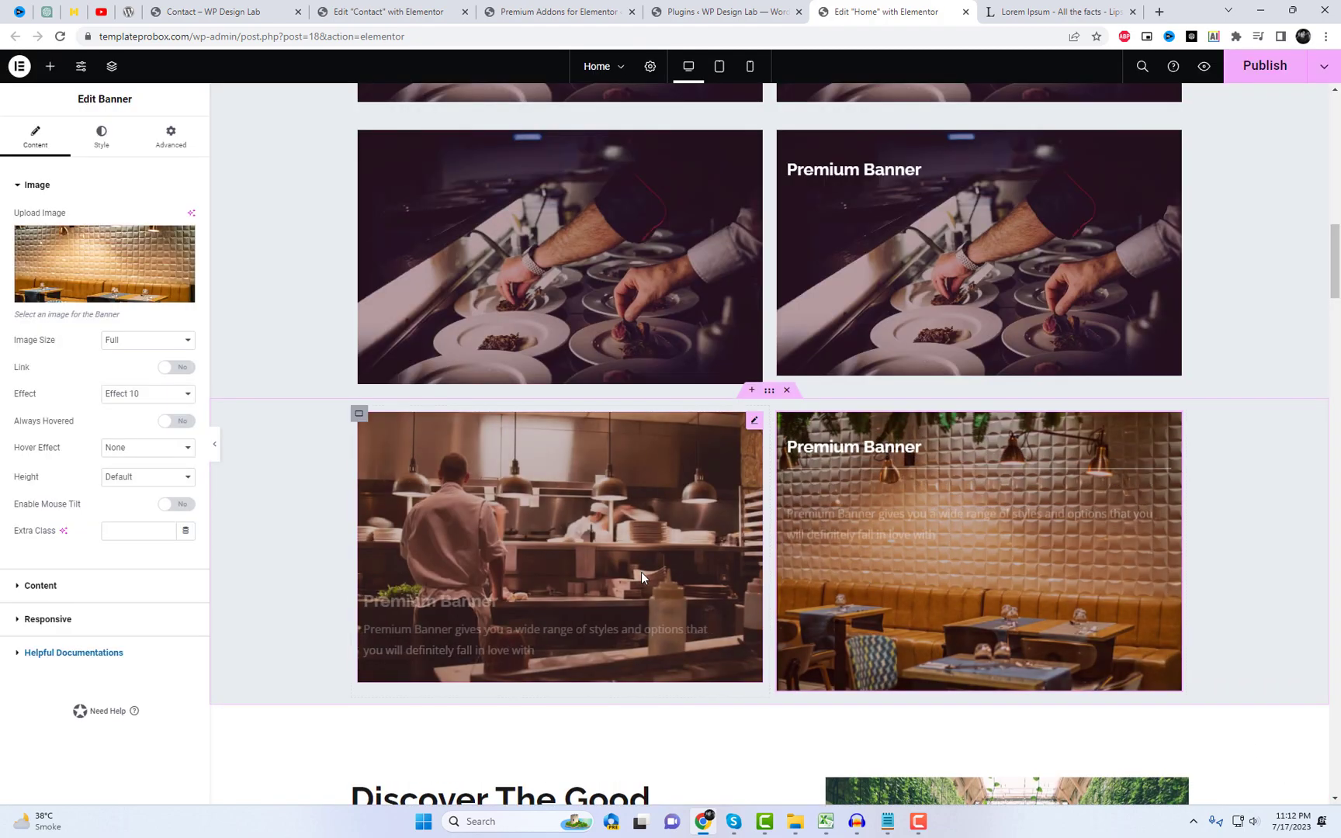
left_click(142, 393)
left_click(134, 517)
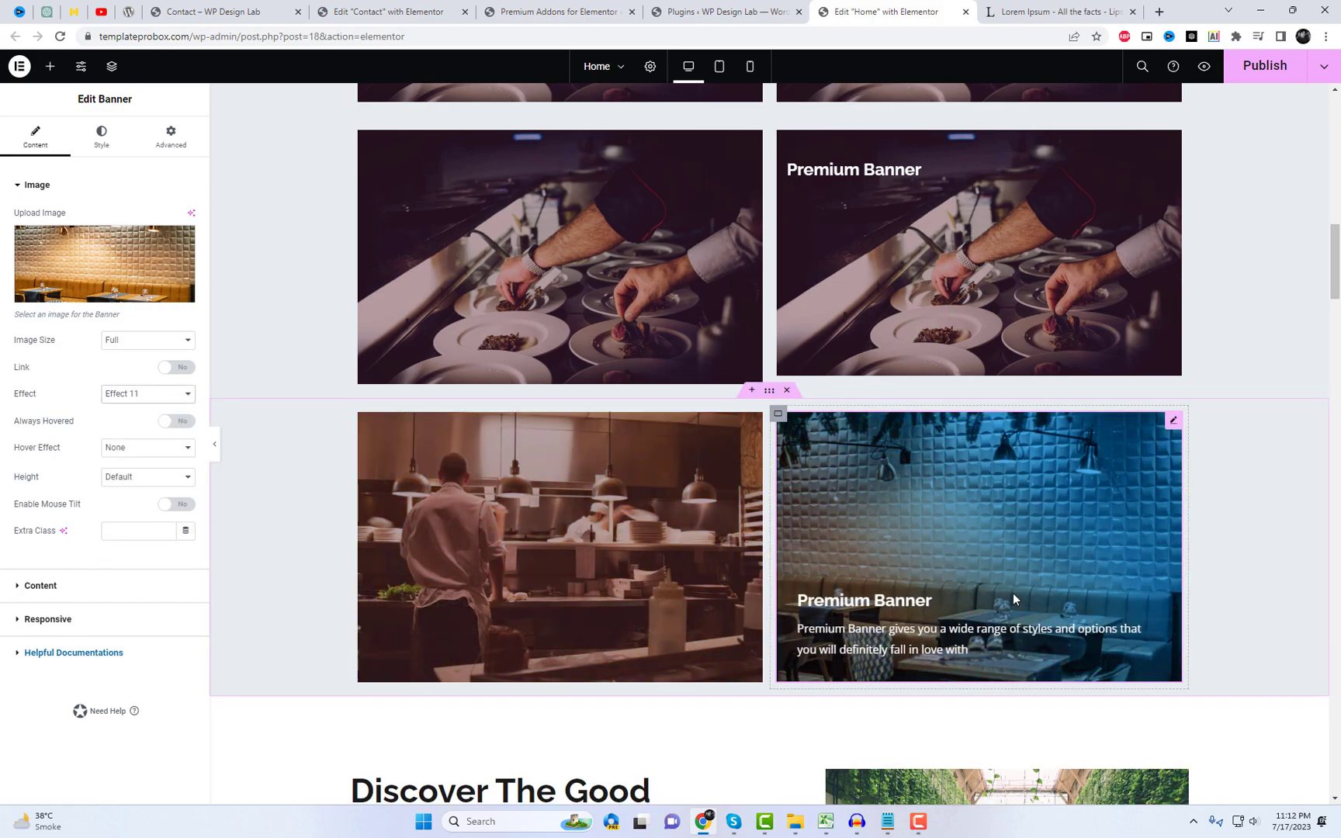
Publish the page and review the effects of all four banner rows on the live site
left_click(1269, 66)
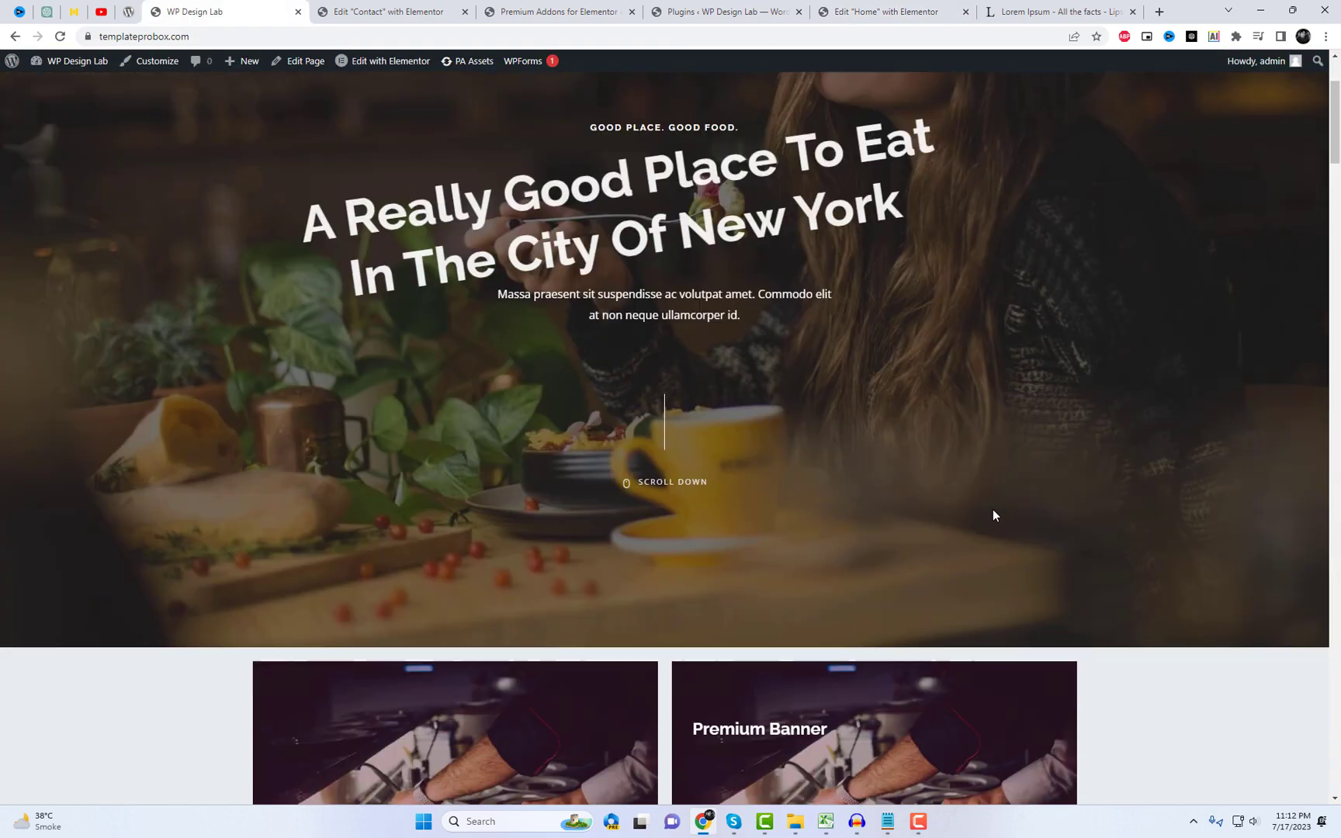
scroll(994, 513, "down", 6)
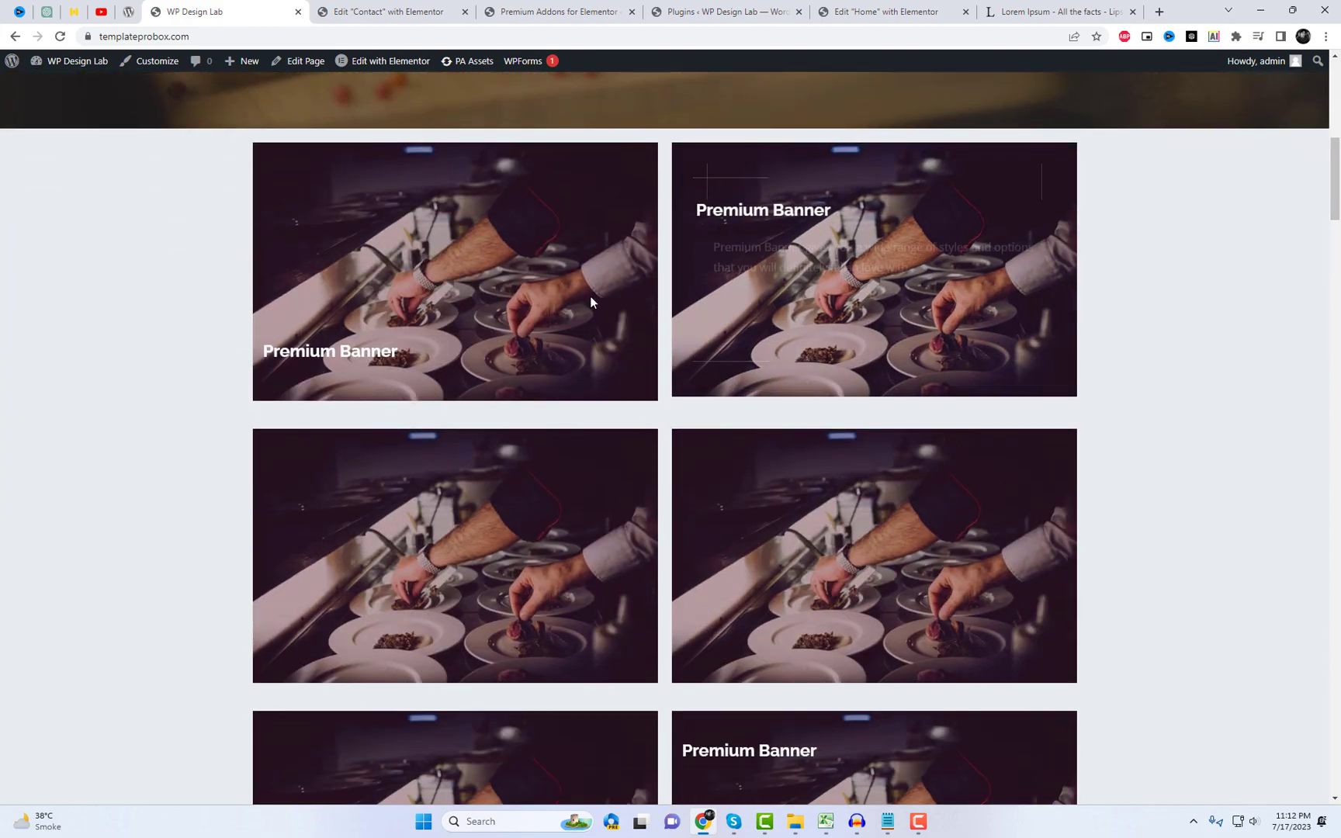
scroll(475, 543, "down", 2)
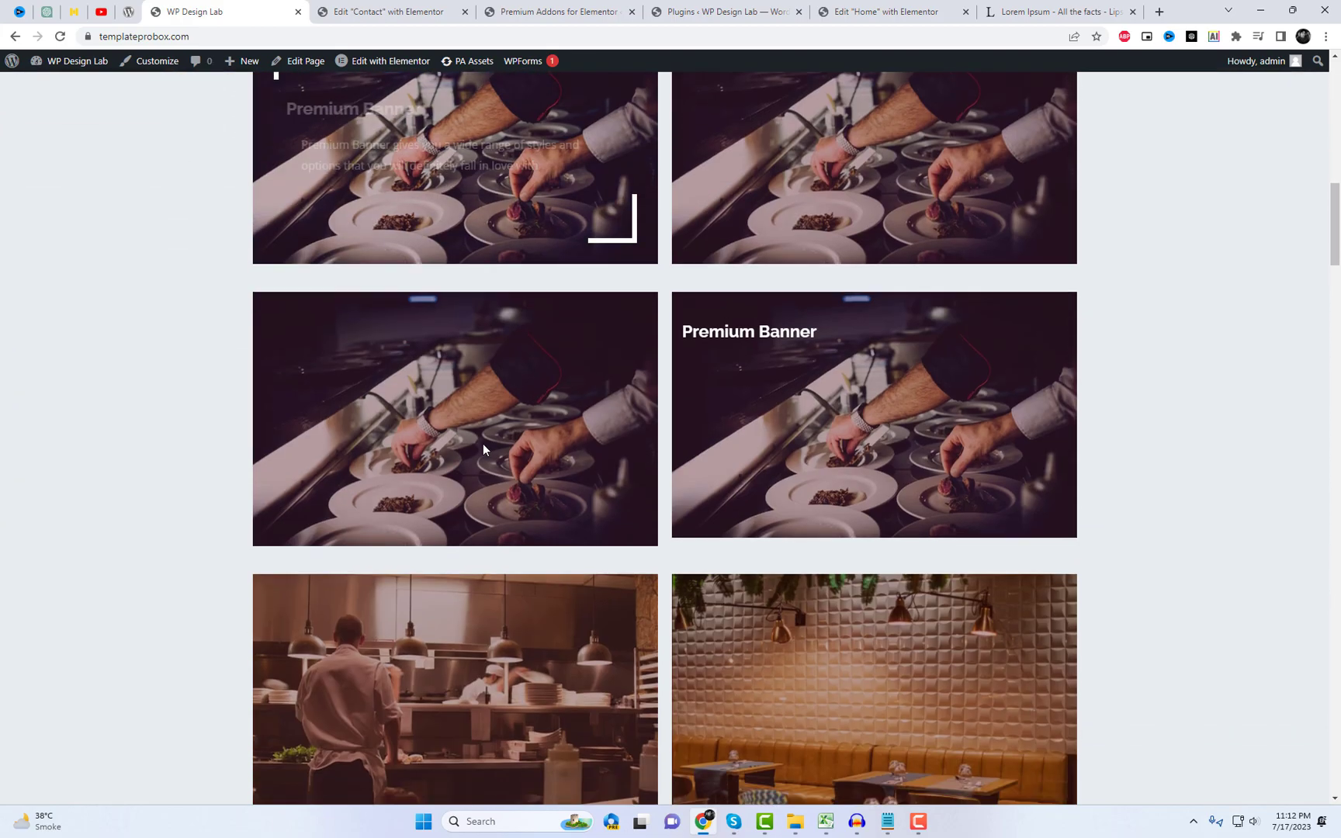
scroll(896, 431, "down", 3)
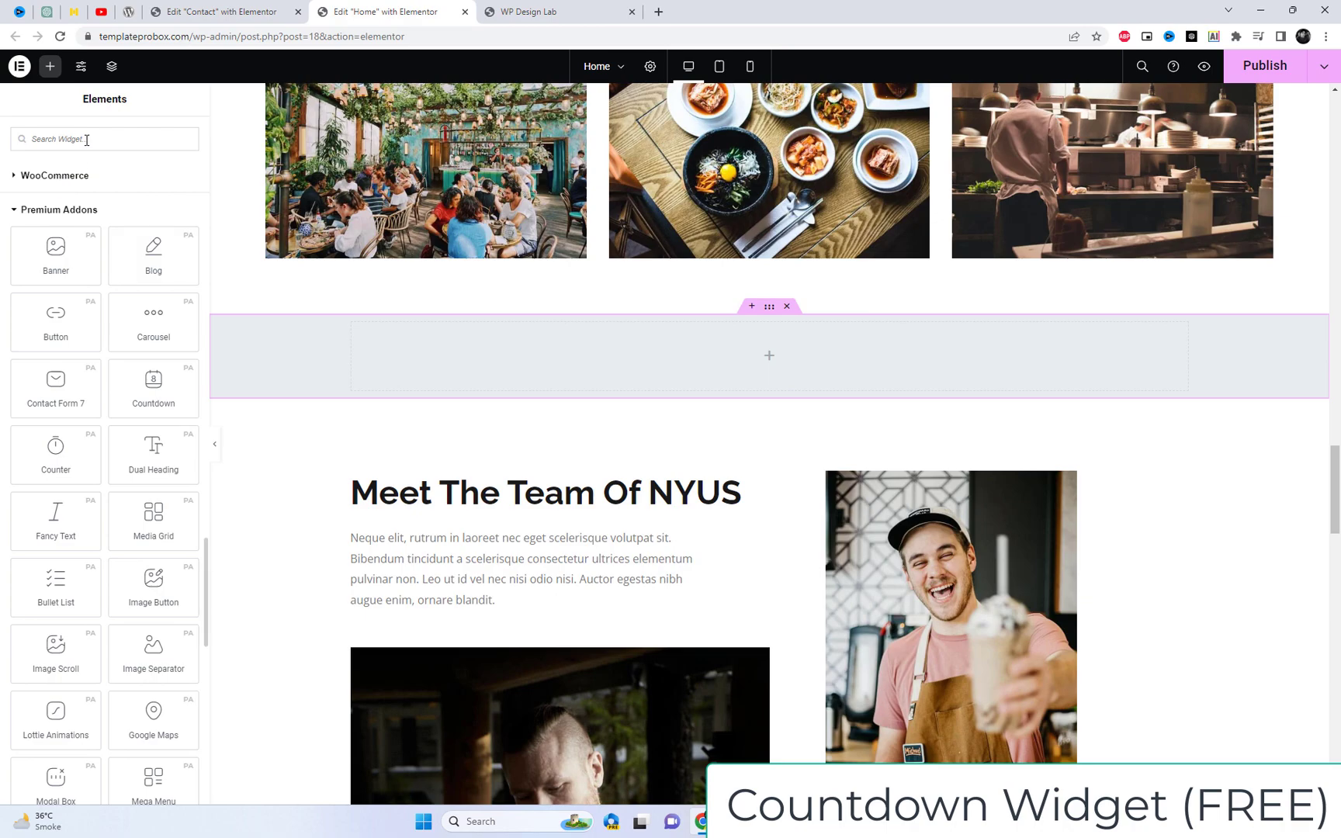
Find the Premium Addons Countdown widget and place it in the empty container above the team section
left_click(92, 140)
type("Count")
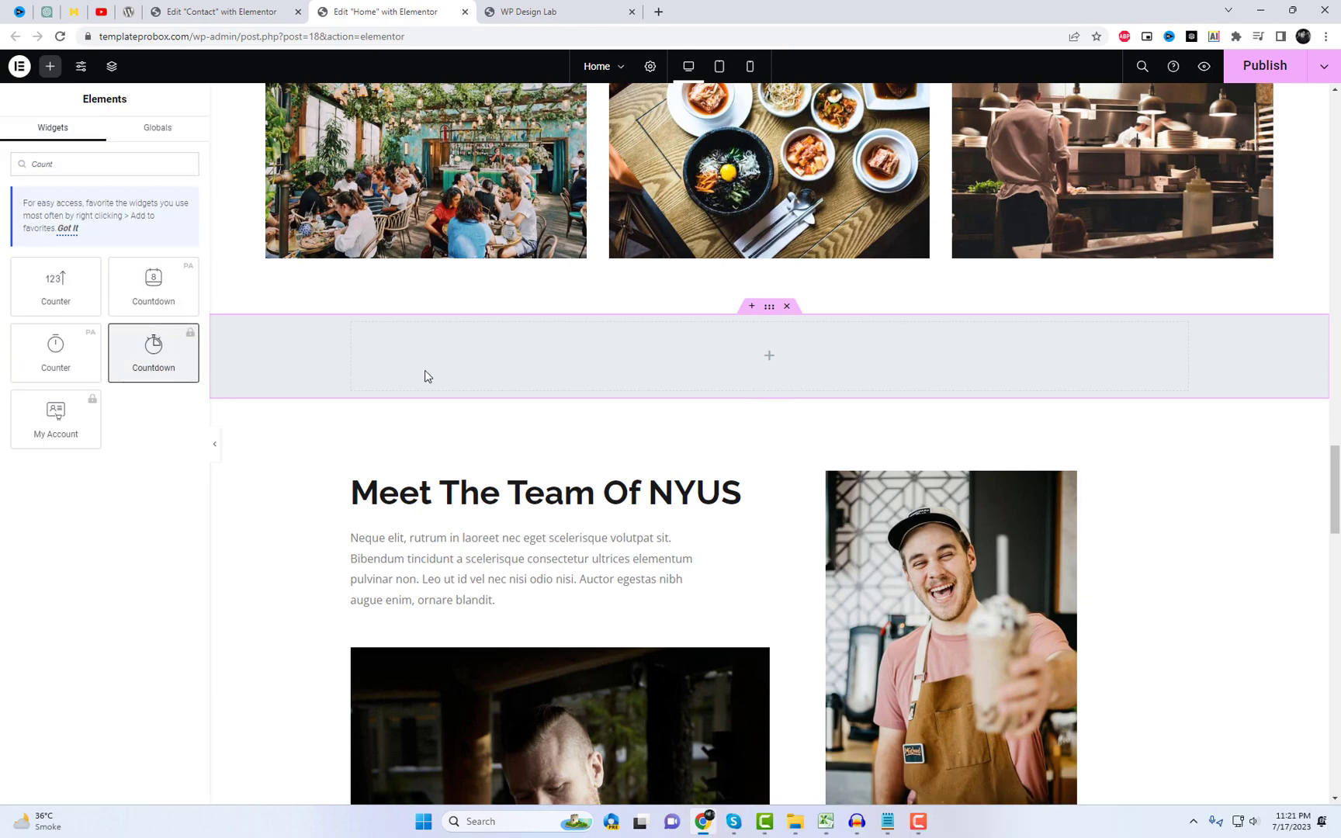
left_click_drag(153, 283, 687, 357)
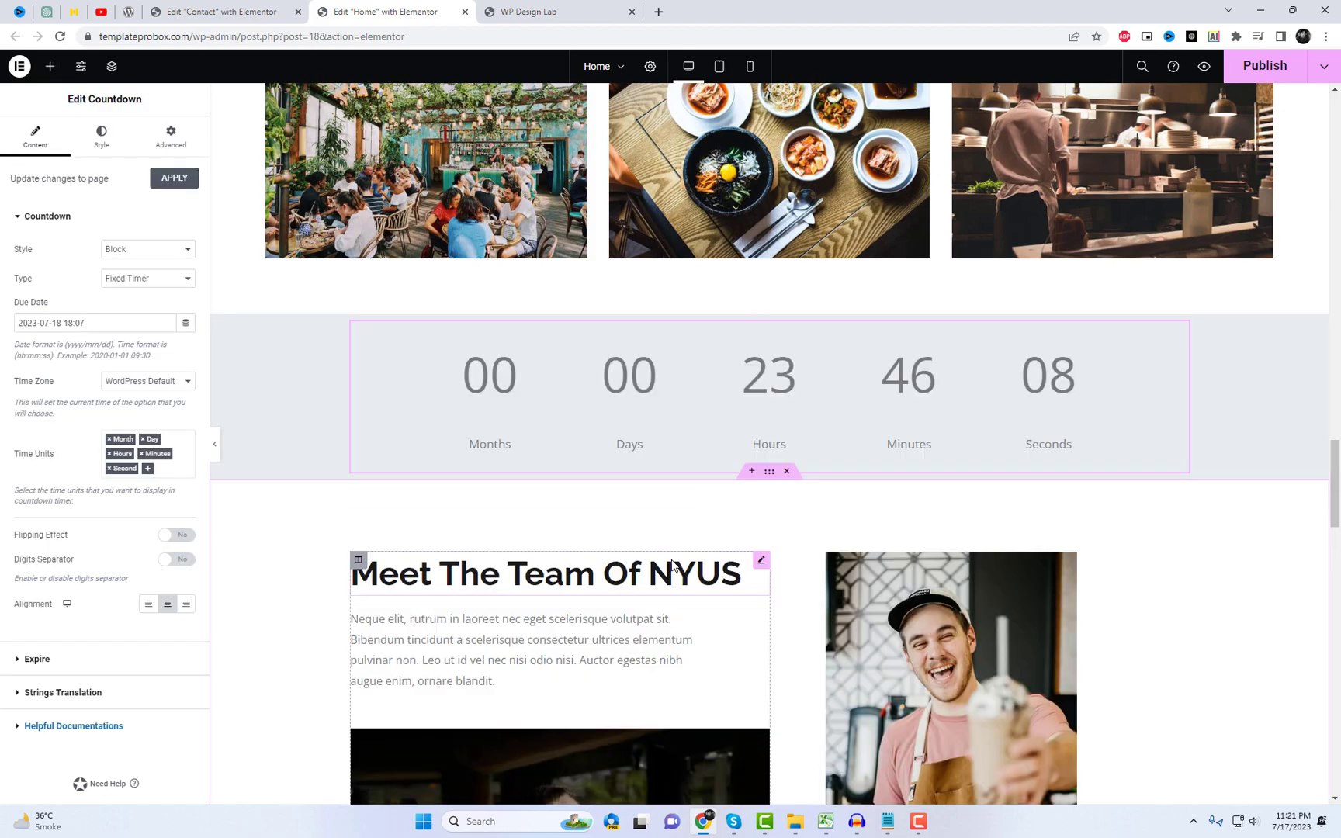
Add Week to the countdown's time units, and remove and restore the Second unit
left_click(150, 471)
left_click(135, 525)
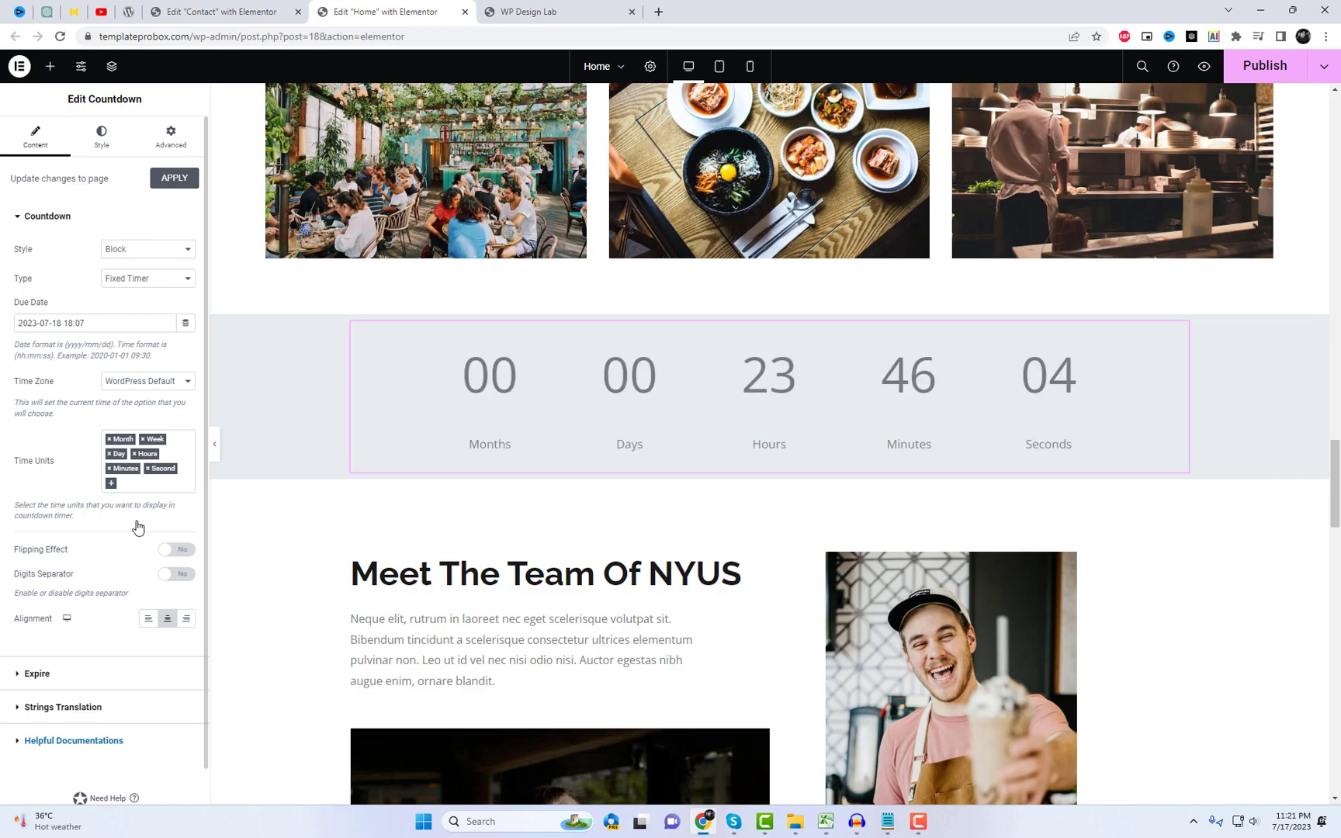
left_click(148, 469)
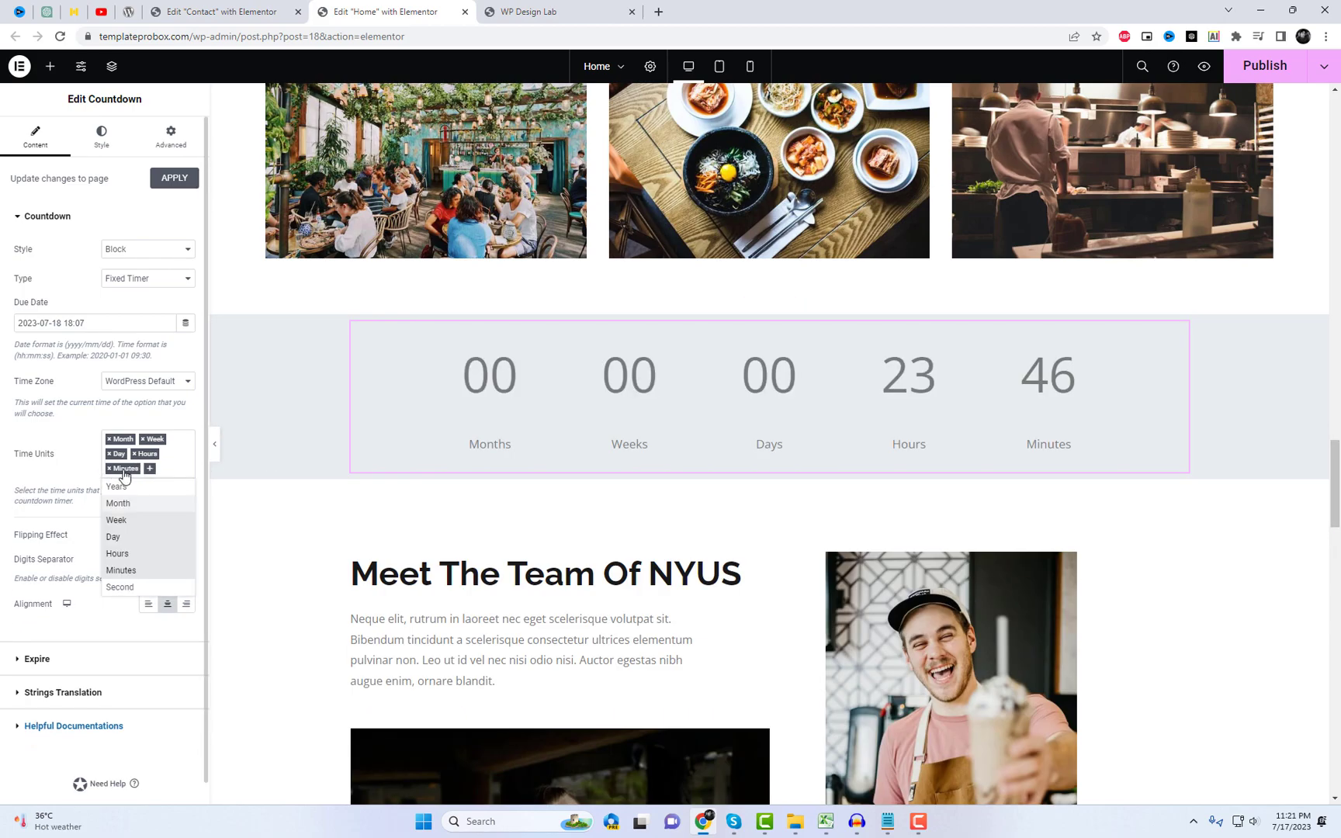
left_click(144, 590)
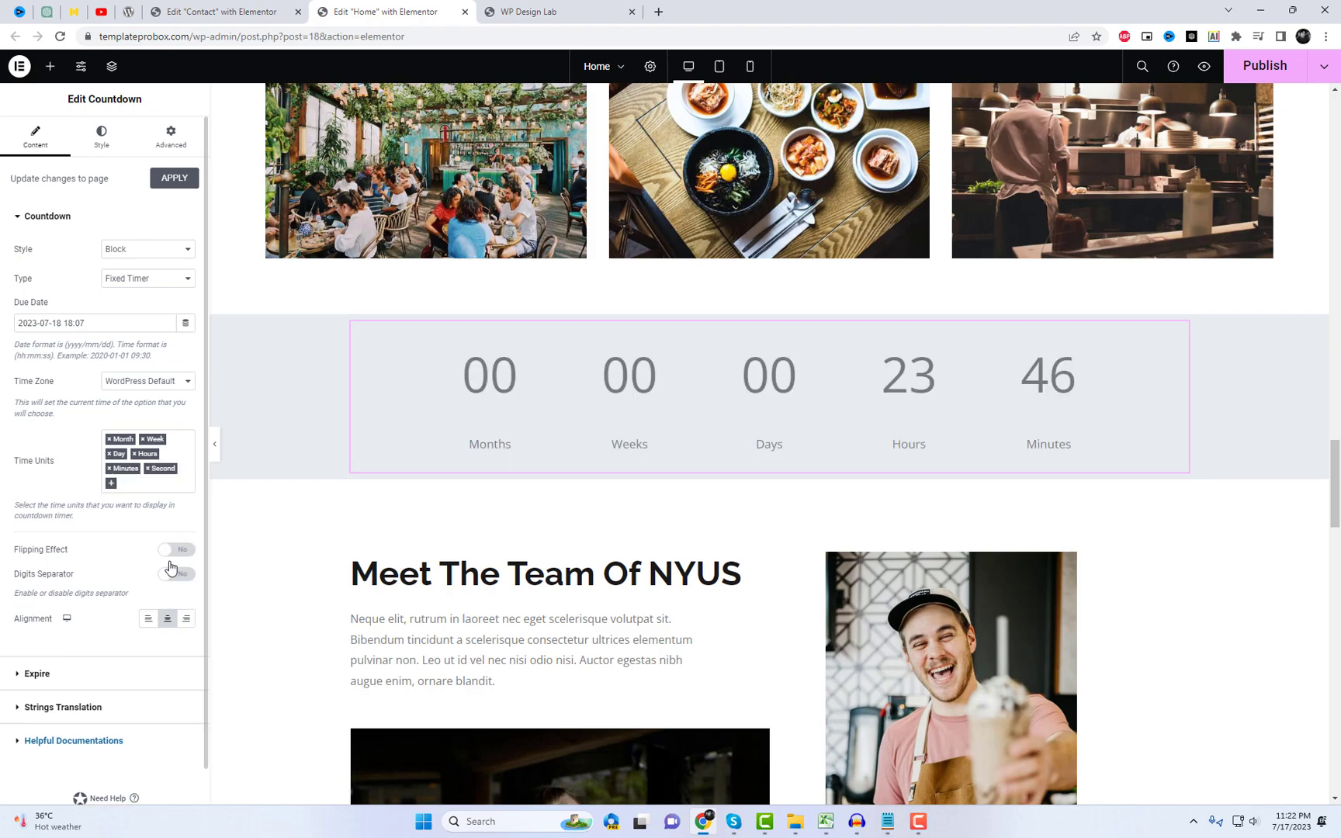
Enable the countdown's flipping effect, compare the left and right alignments, and keep it centered
scroll(163, 528, "down", 1)
left_click(177, 513)
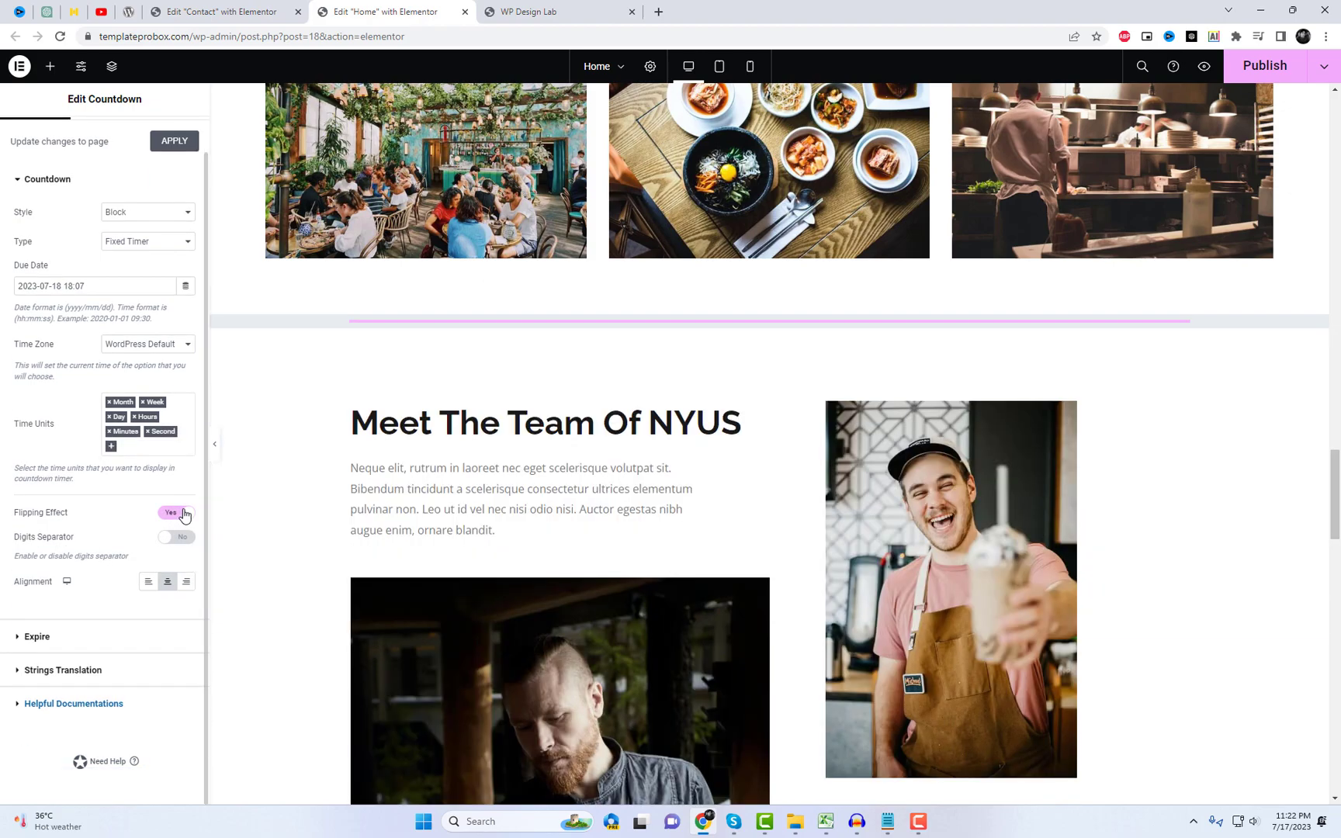
left_click(148, 581)
left_click(187, 581)
left_click(168, 581)
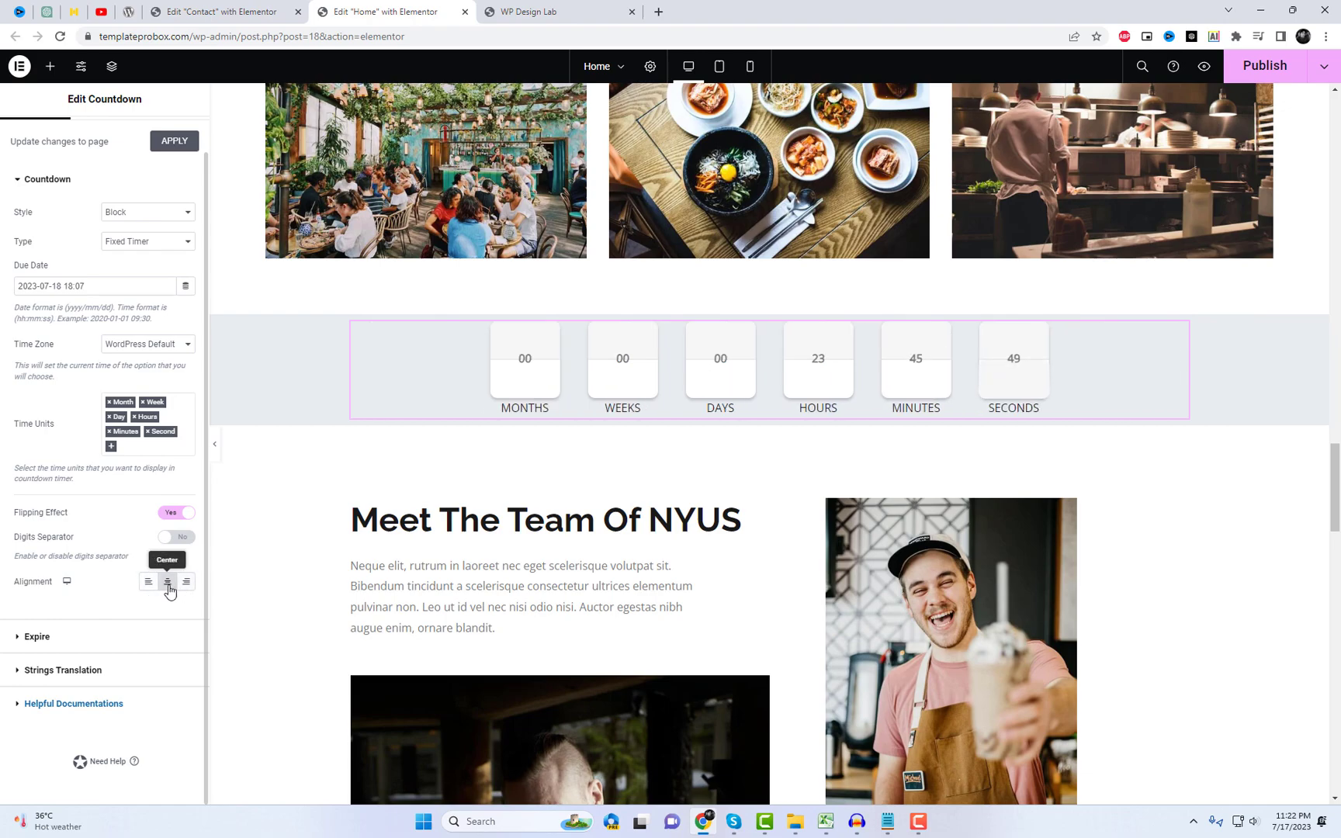
Check the expiry settings, set the countdown's due date to 2023-07-20, and remove Month from its time units
left_click(115, 639)
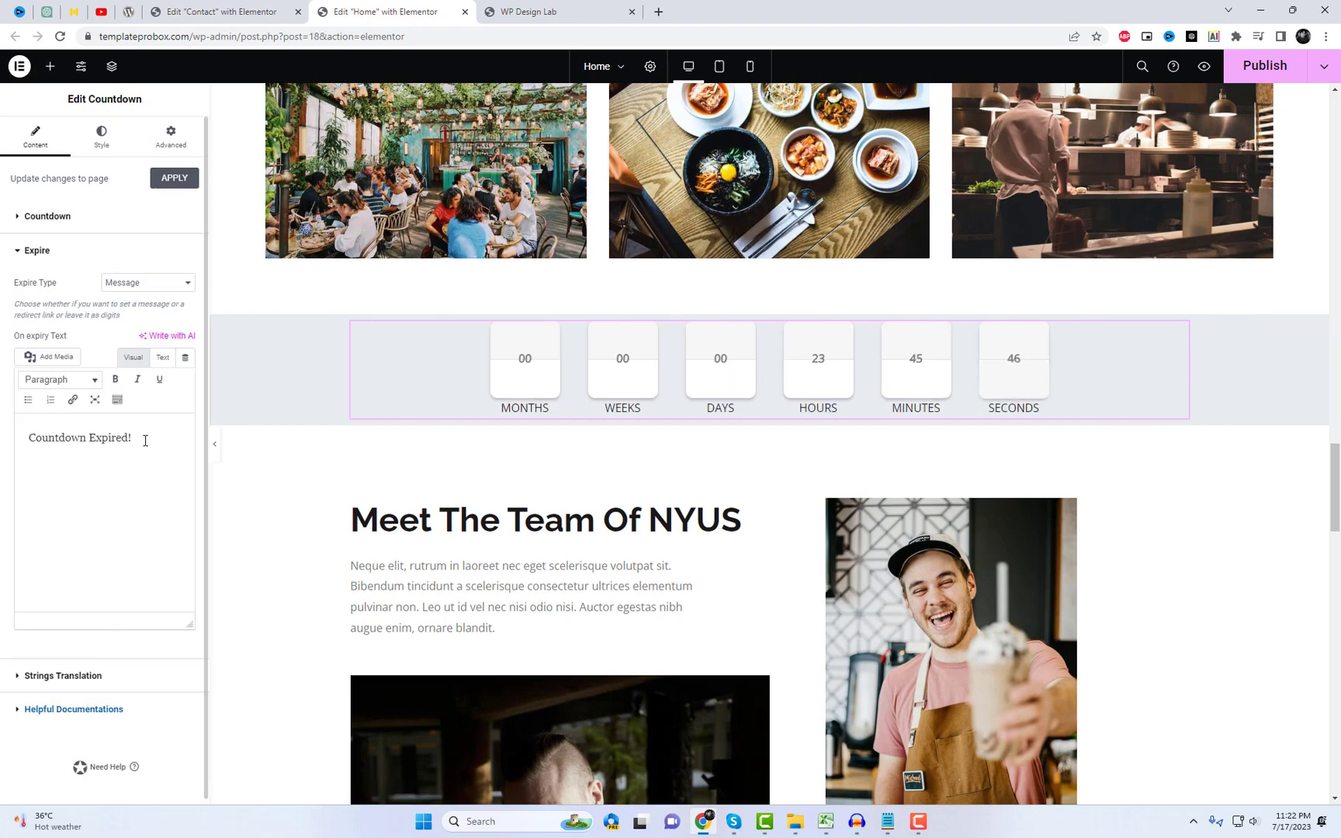
left_click(117, 218)
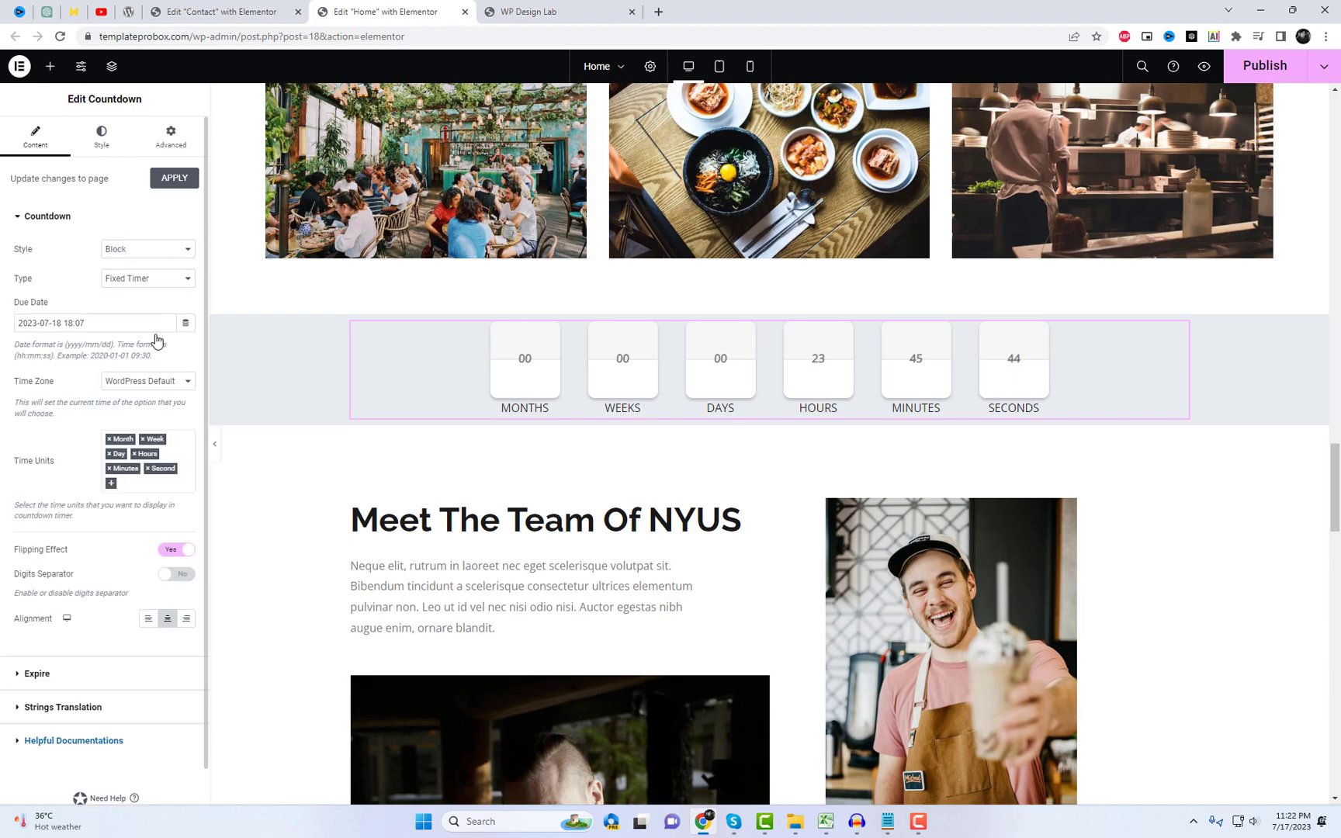
left_click(147, 324)
left_click(141, 469)
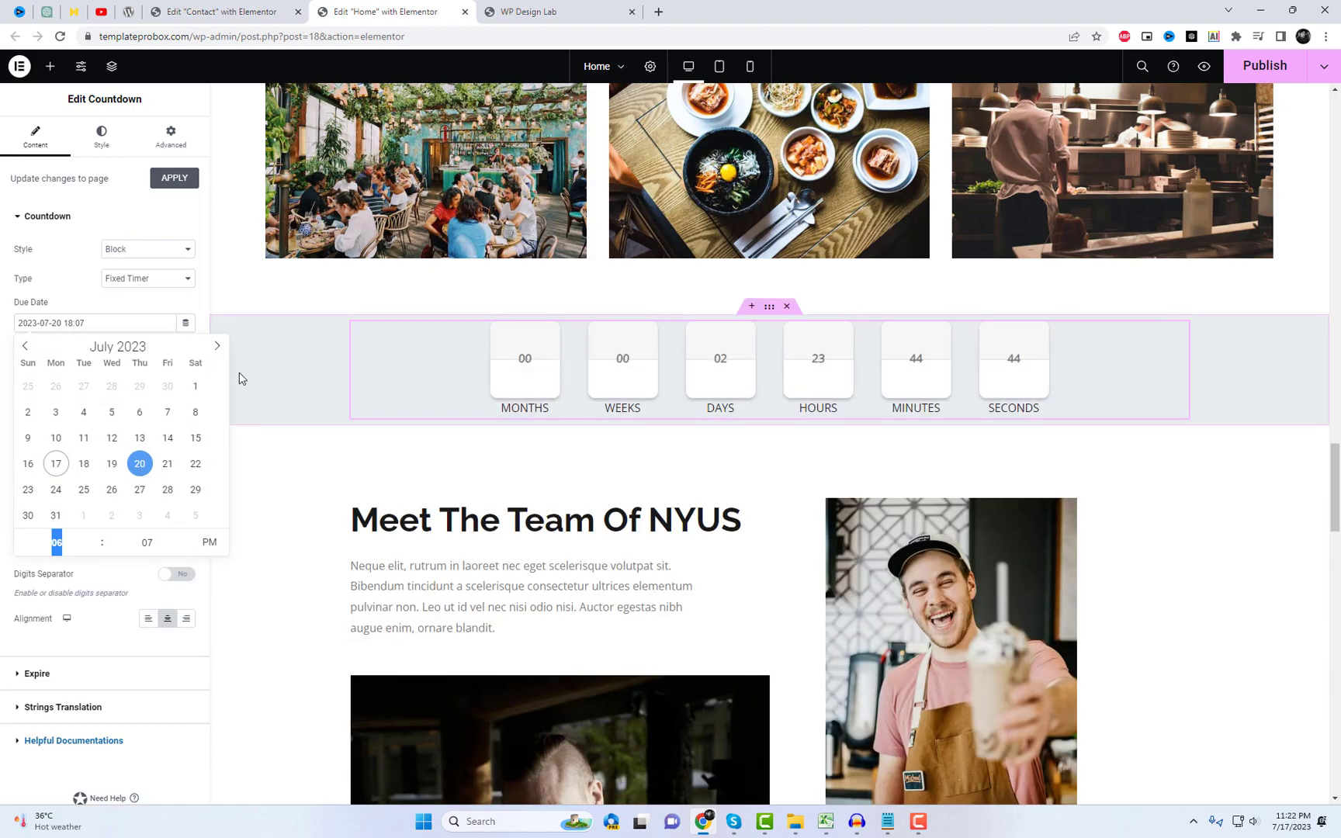
key("Escape")
left_click(109, 439)
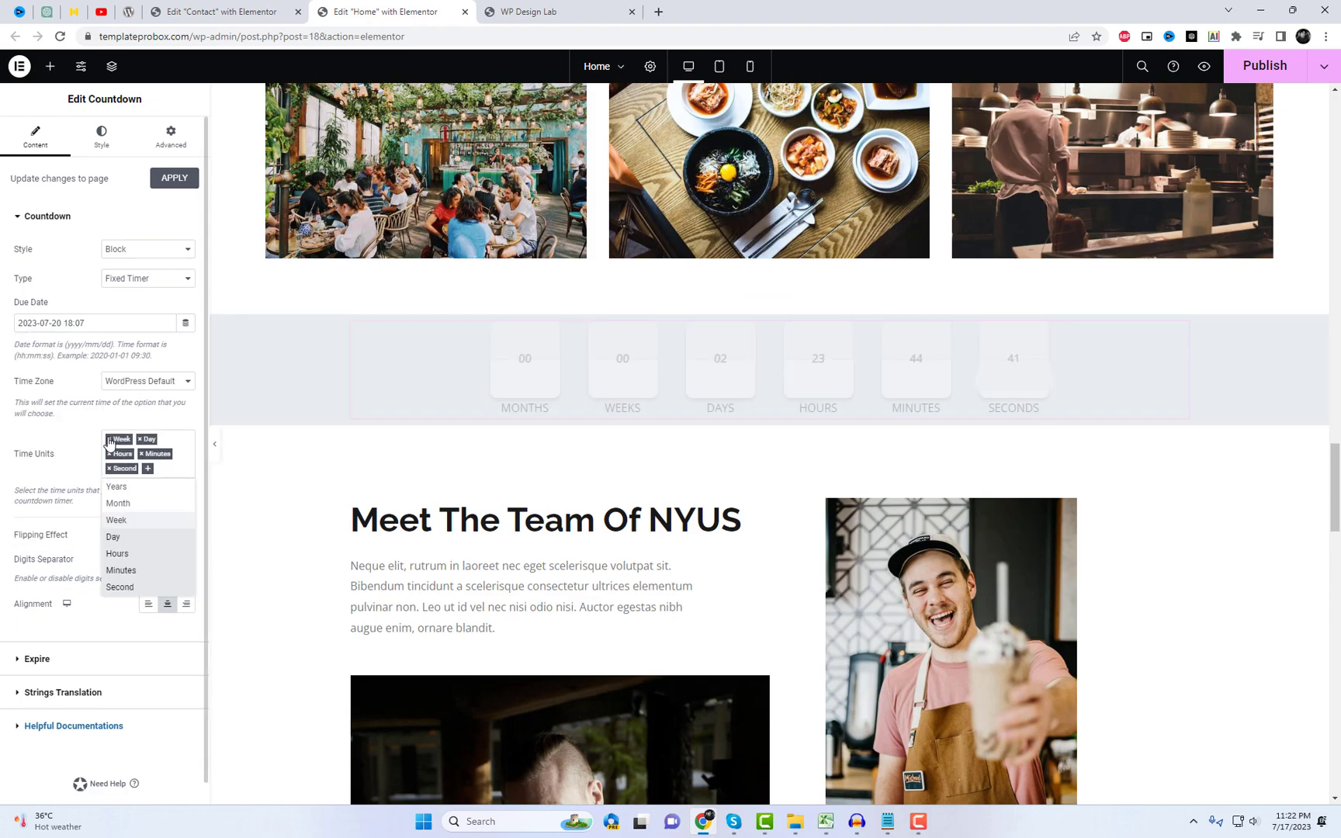
Color the countdown digits black and increase their font size
left_click(102, 137)
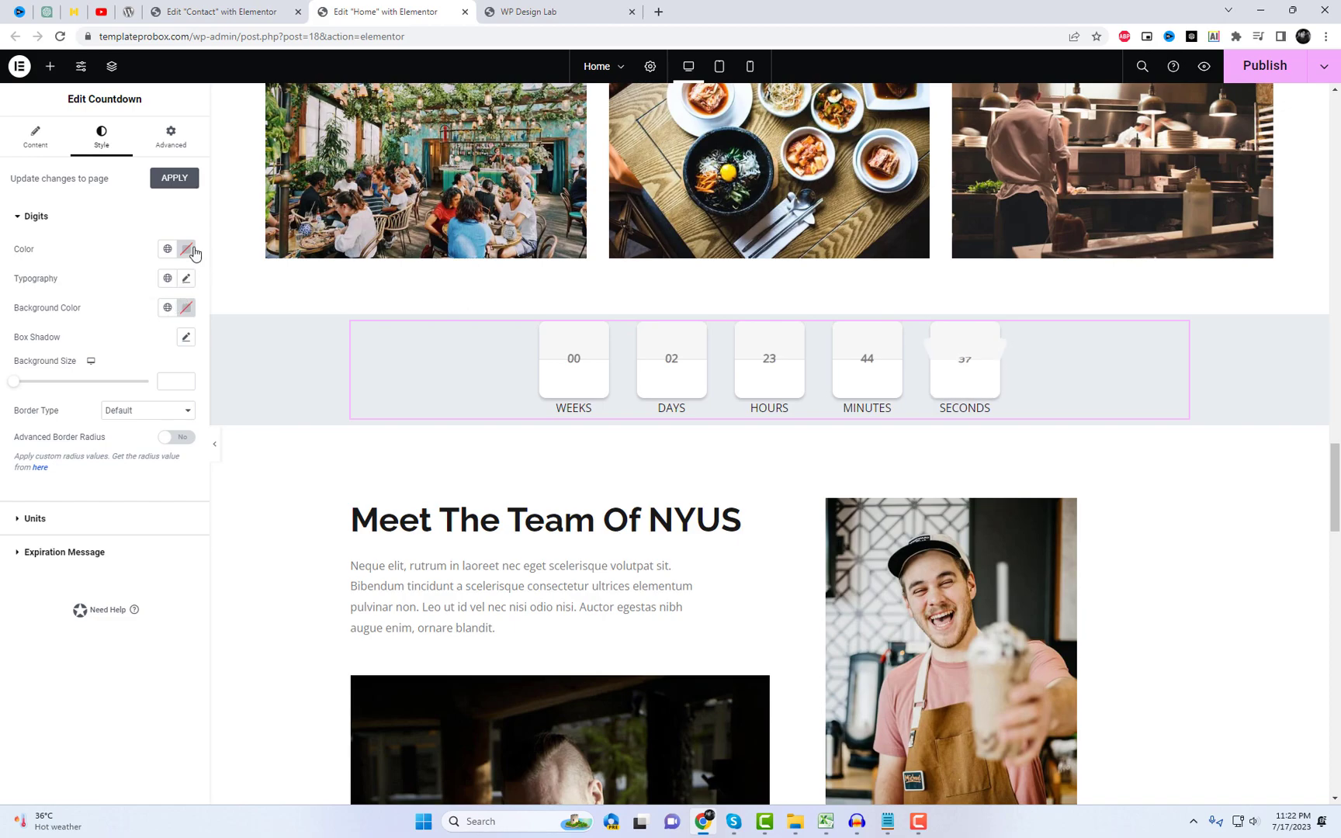
left_click(187, 249)
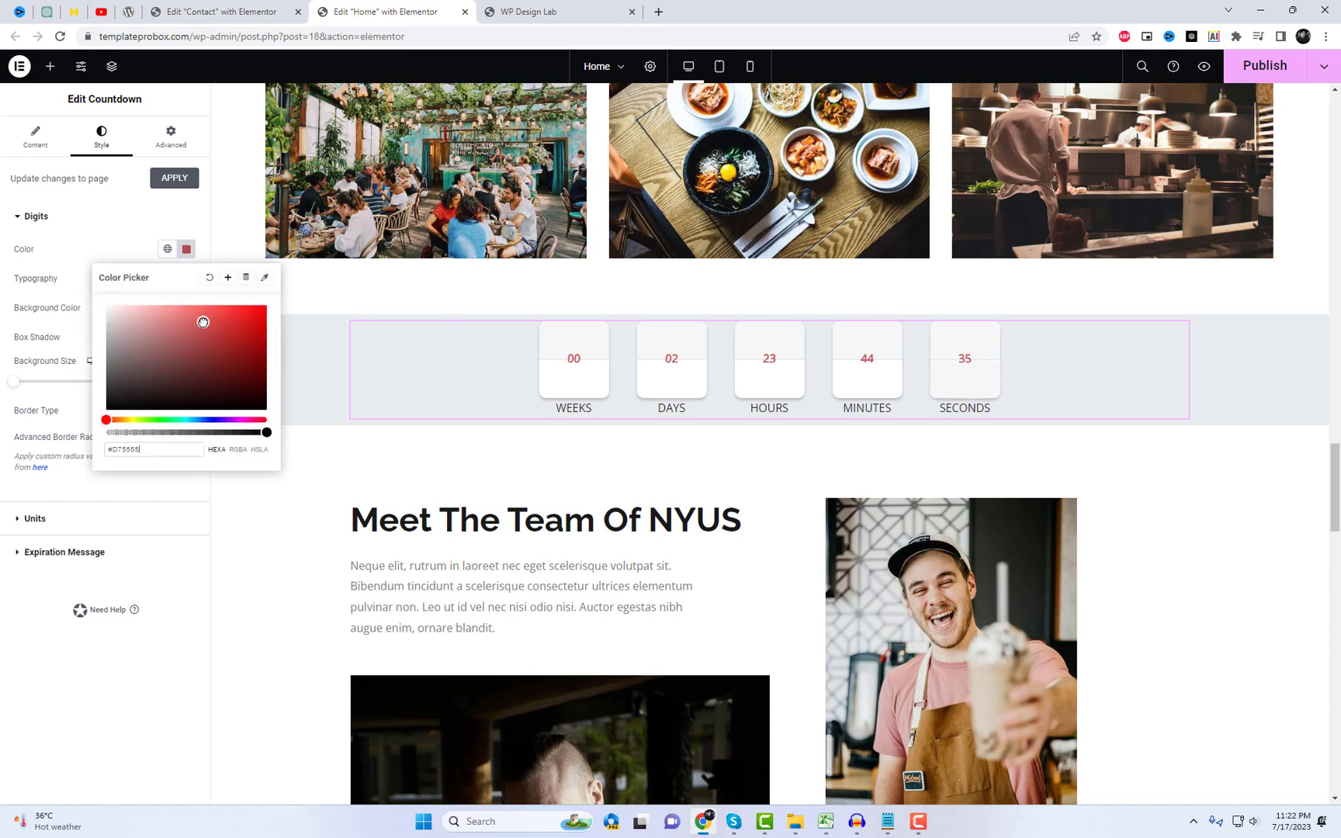
left_click(127, 230)
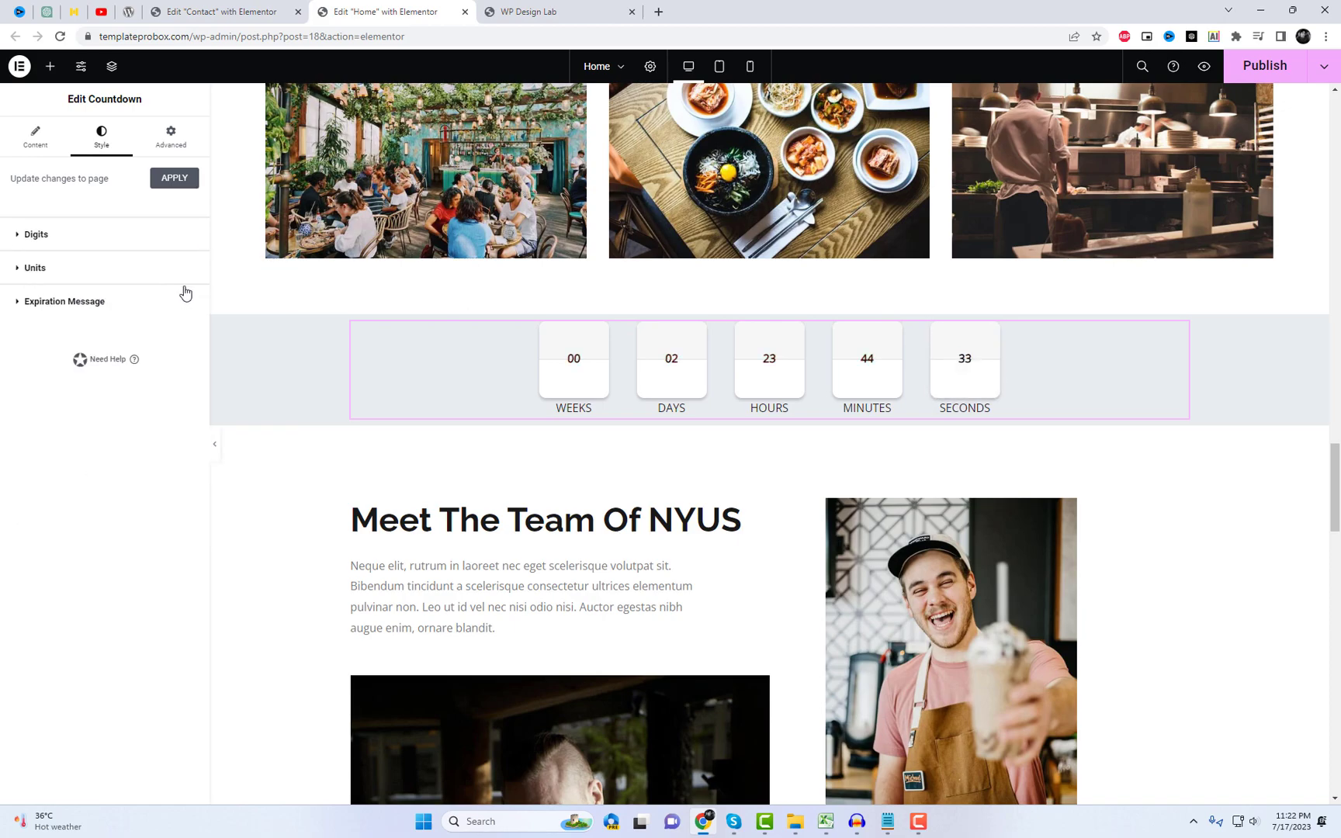
left_click(146, 232)
left_click(186, 297)
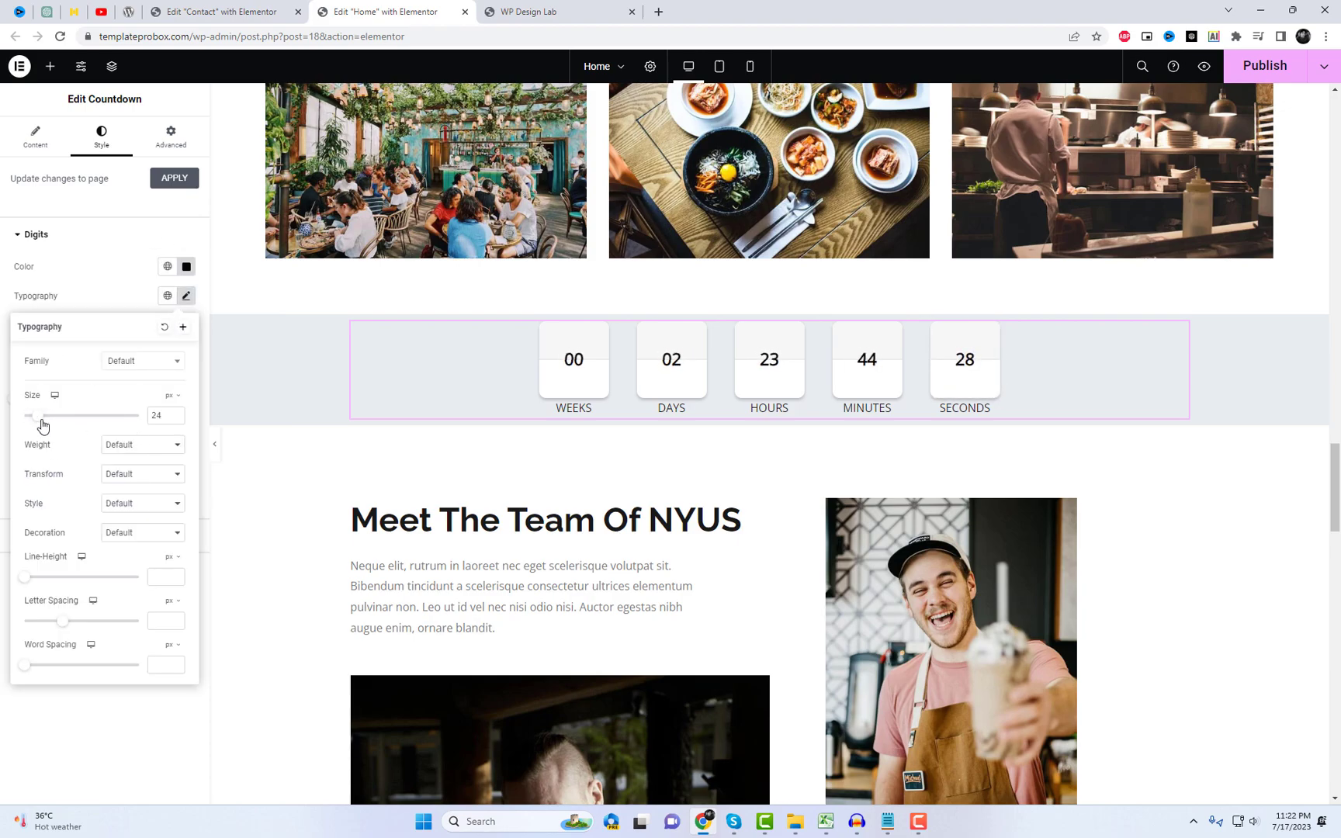
left_click(87, 295)
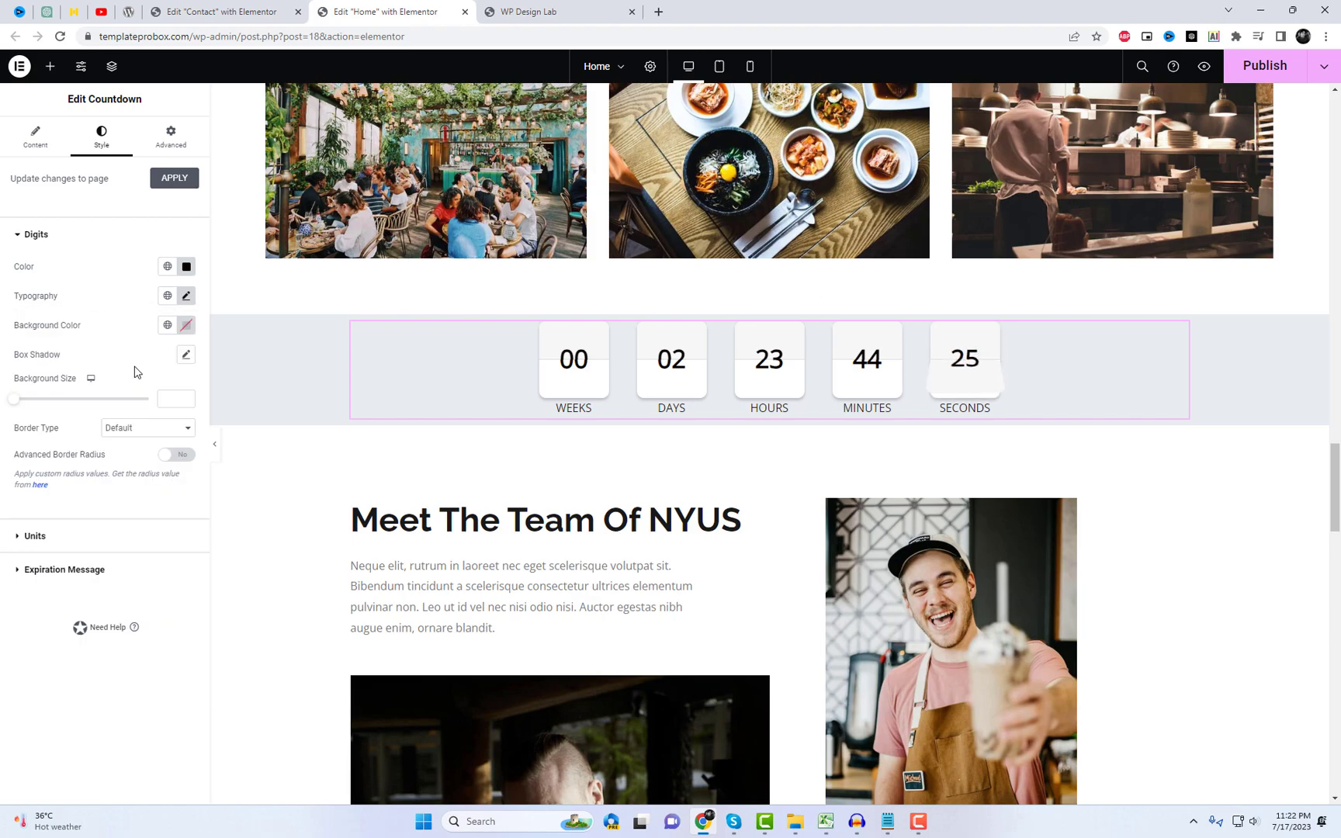
Apply a box shadow to the countdown's digit boxes and adjust its strength
left_click(186, 356)
left_click(87, 462)
left_click_drag(86, 463, 82, 465)
left_click(118, 349)
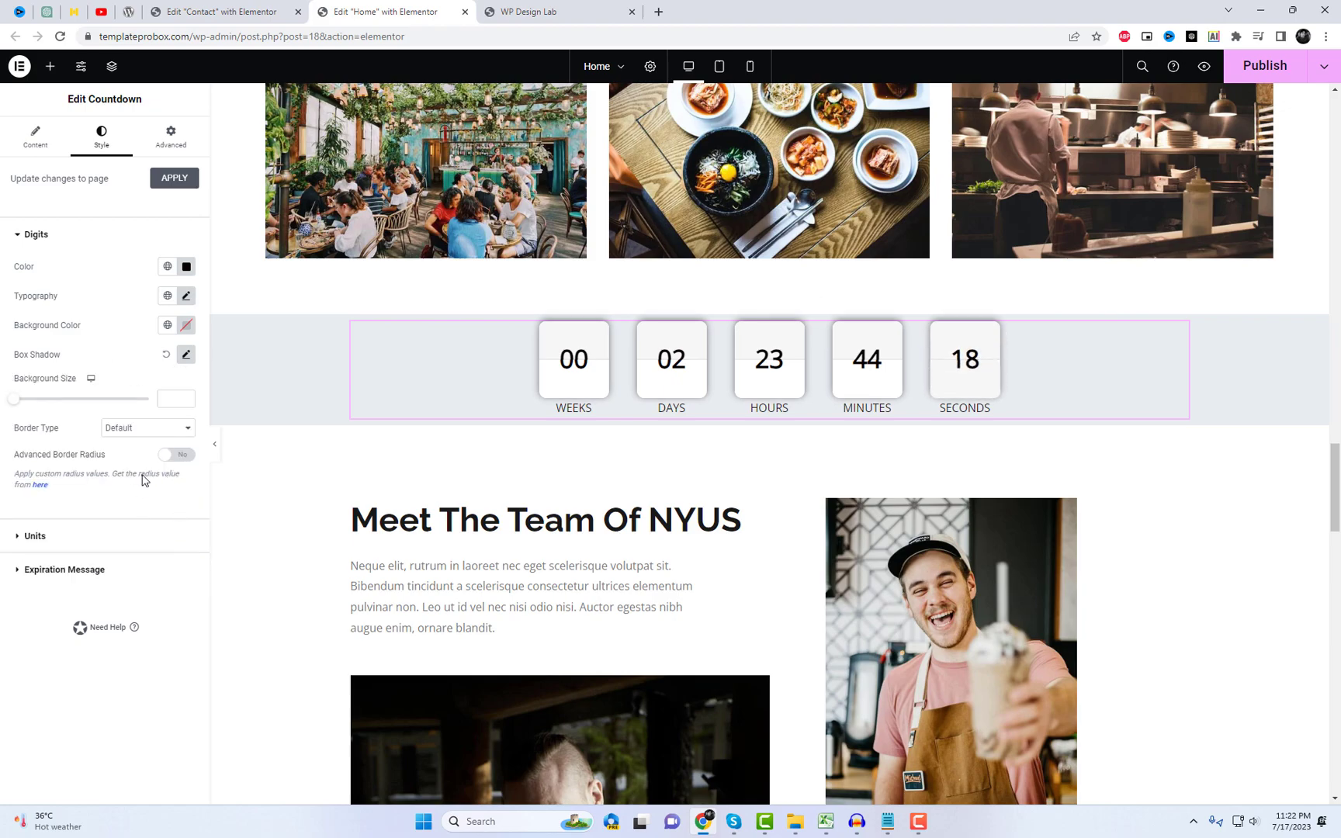
Color the countdown's unit labels near-black and set their font size to 18 px
left_click(107, 543)
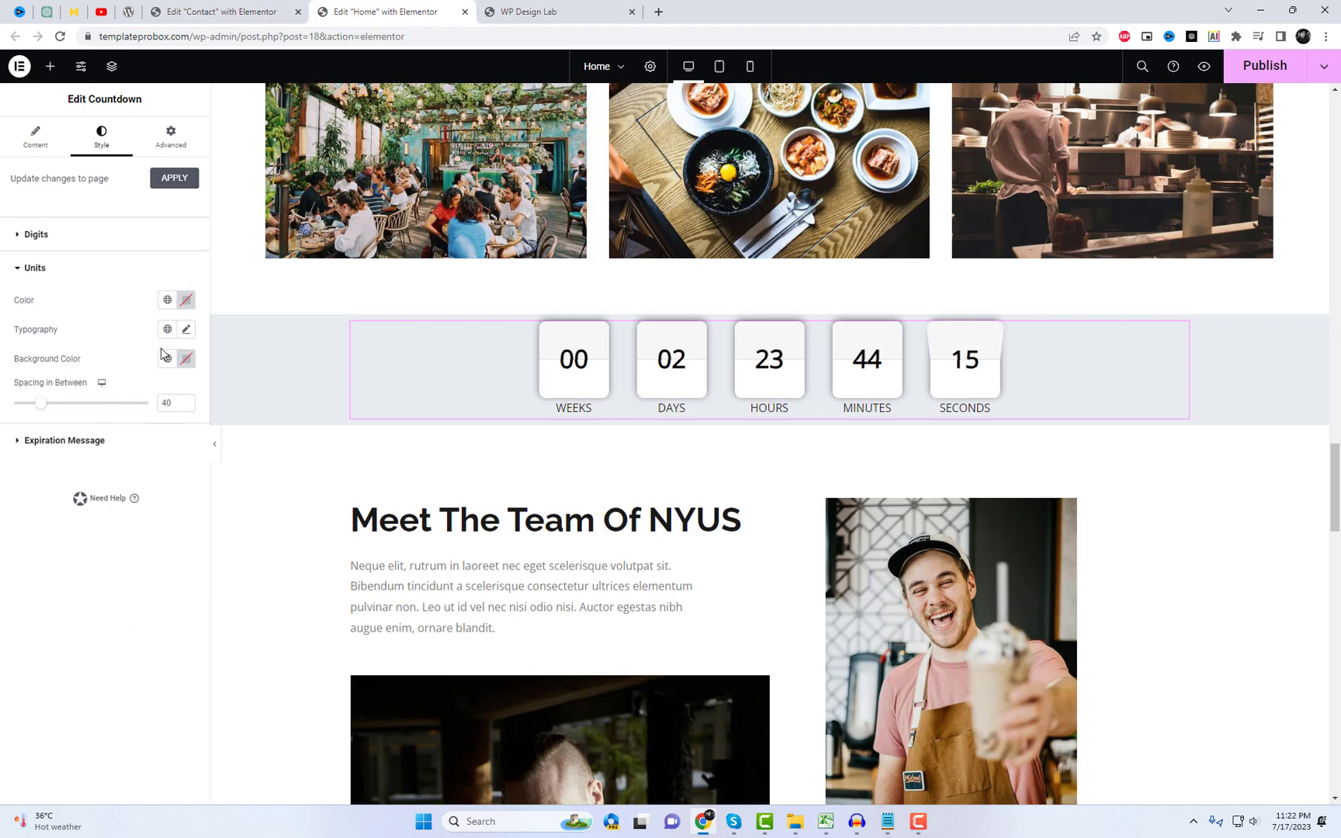
left_click(187, 300)
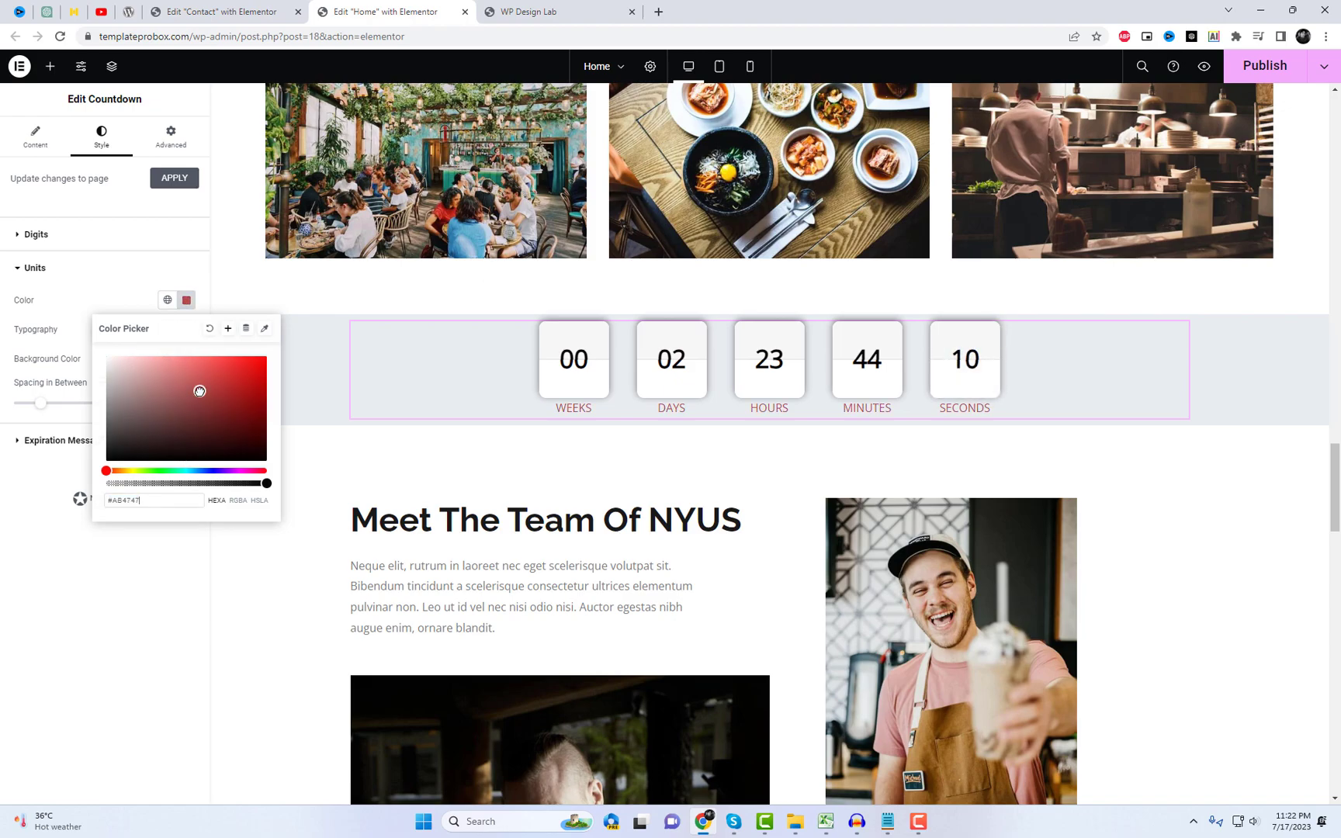
left_click(135, 266)
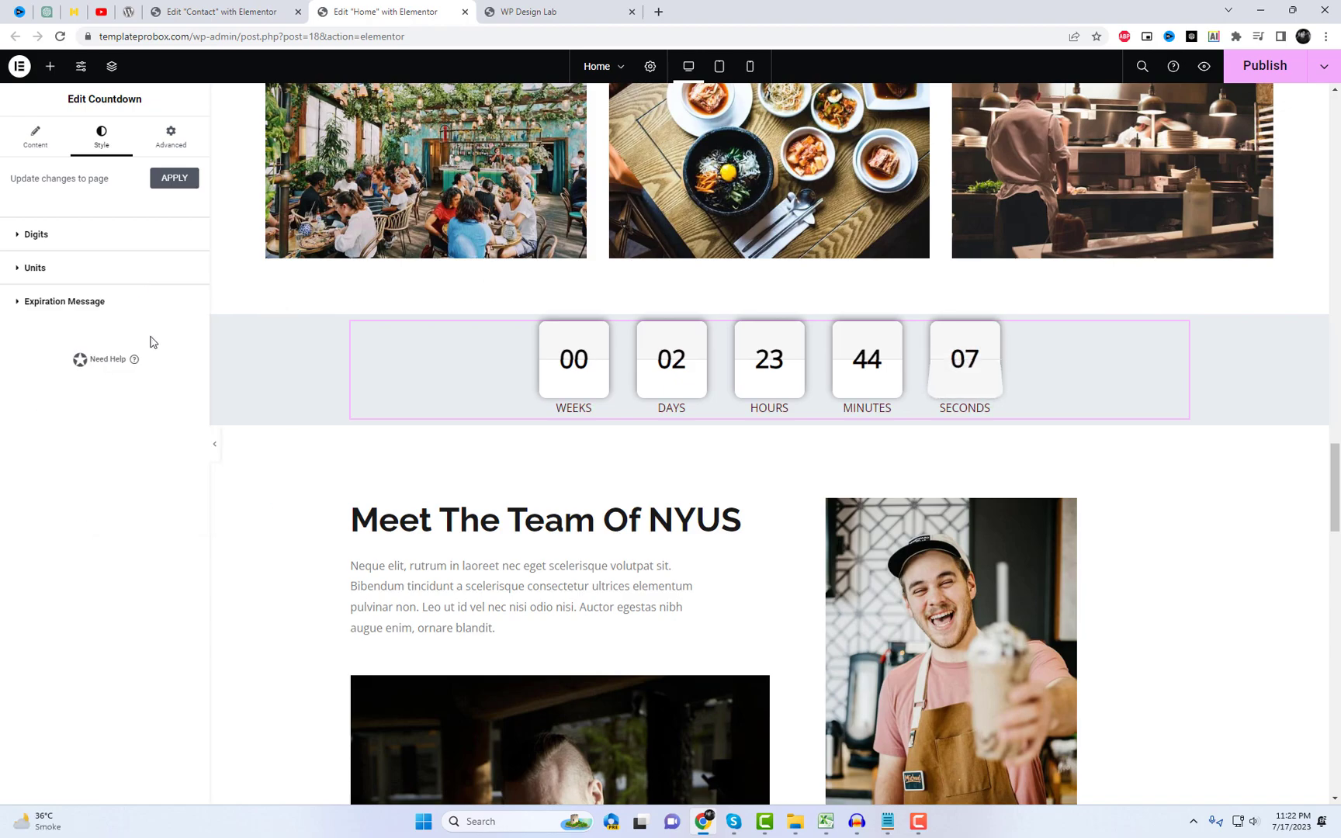
left_click(124, 268)
left_click(186, 329)
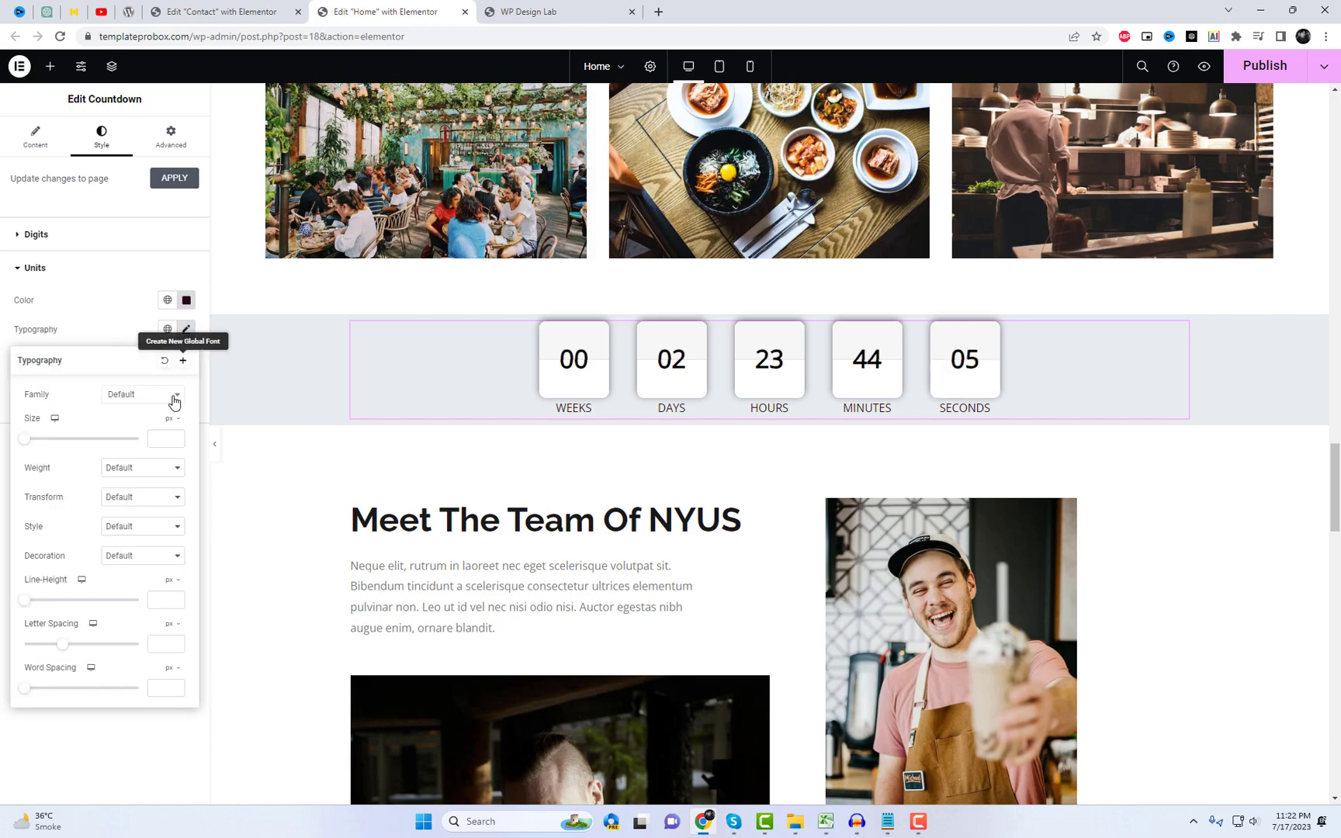
left_click(153, 439)
type("18")
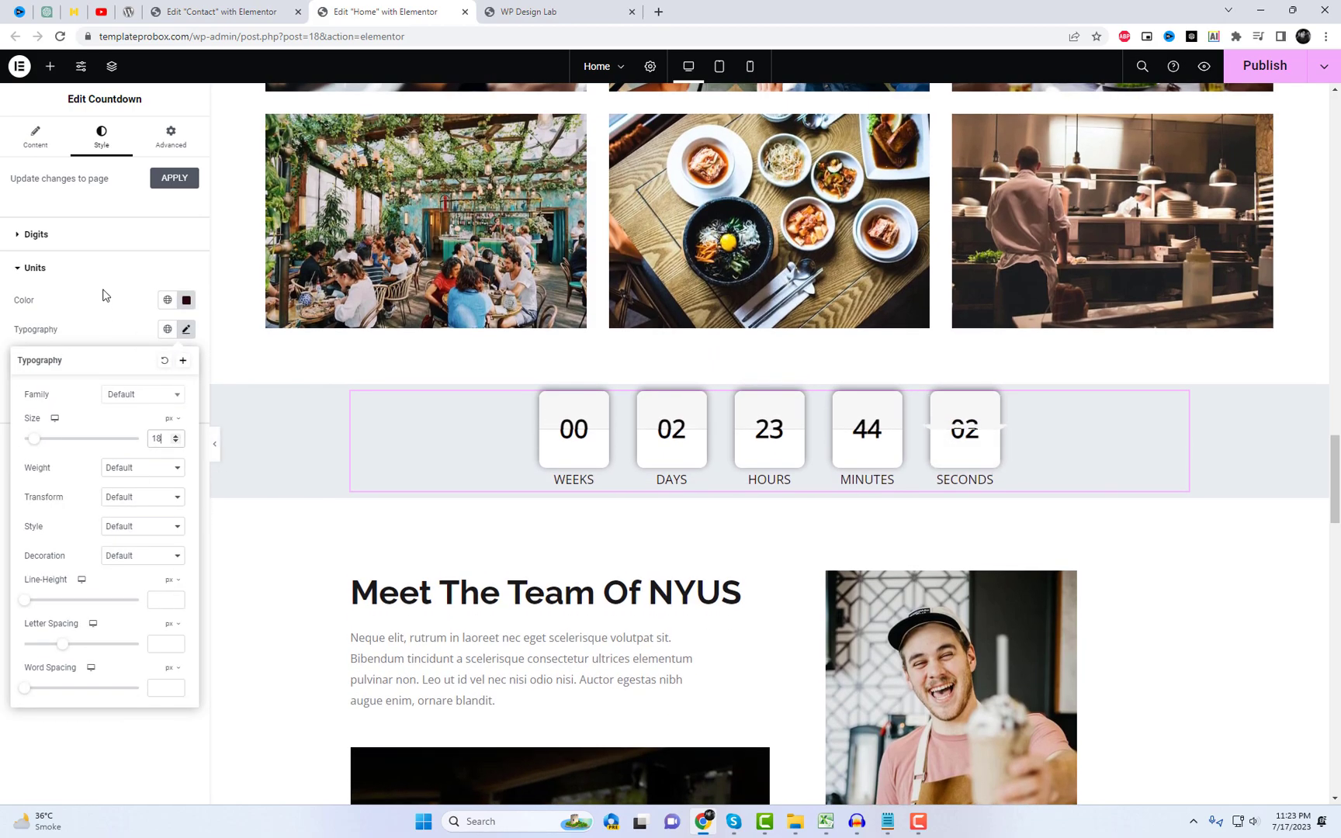
left_click(111, 267)
Publish the page and reload the live site to check the countdown above the Meet The Team section
left_click(1265, 66)
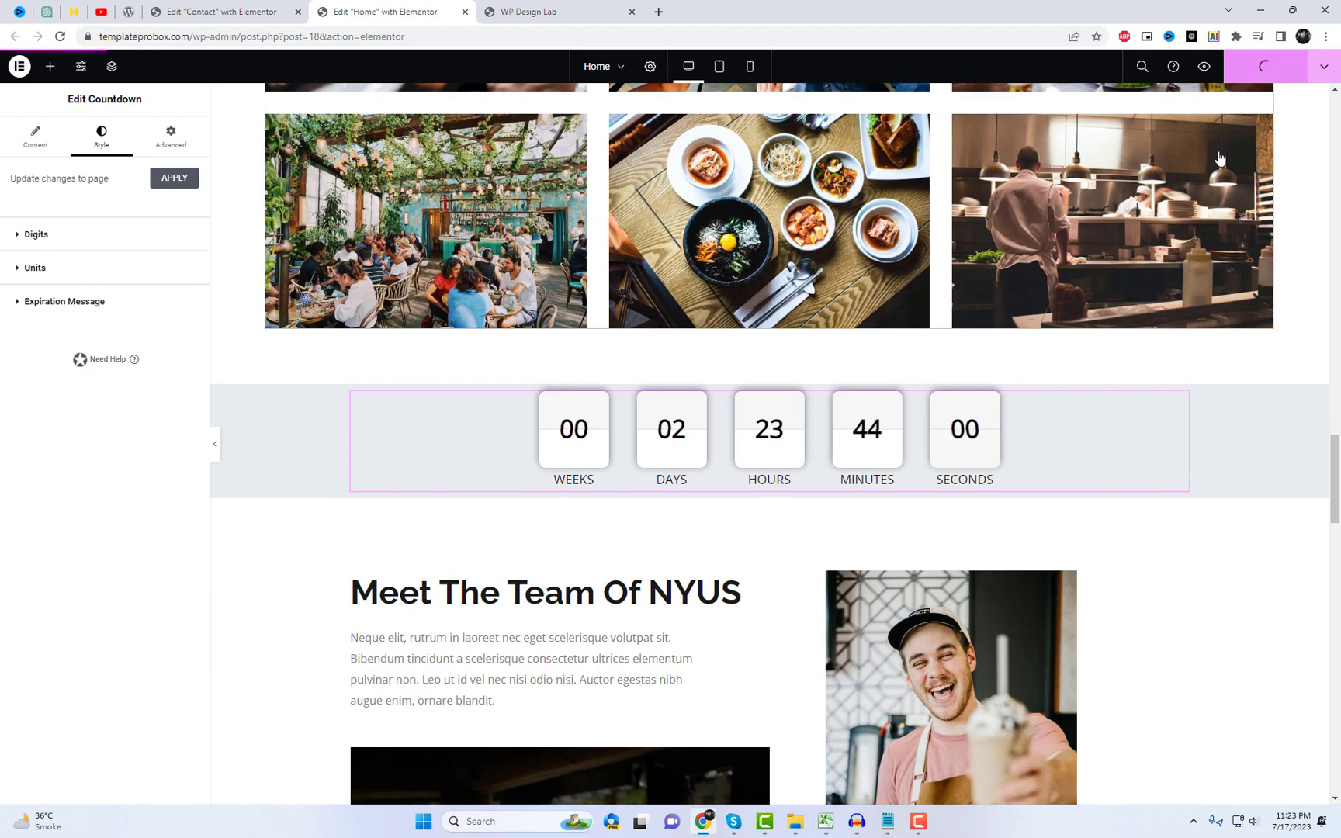
left_click(535, 9)
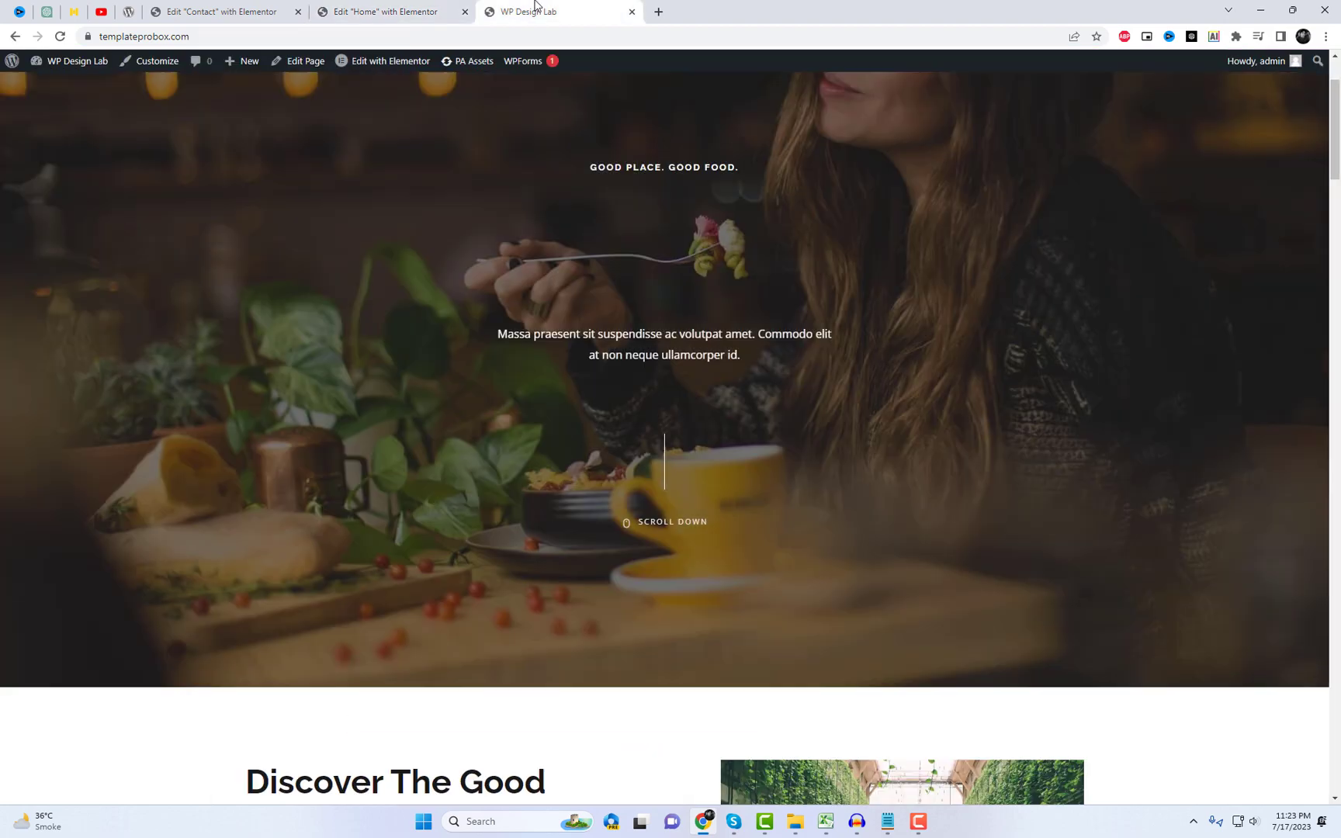
right_click(758, 184)
left_click(813, 229)
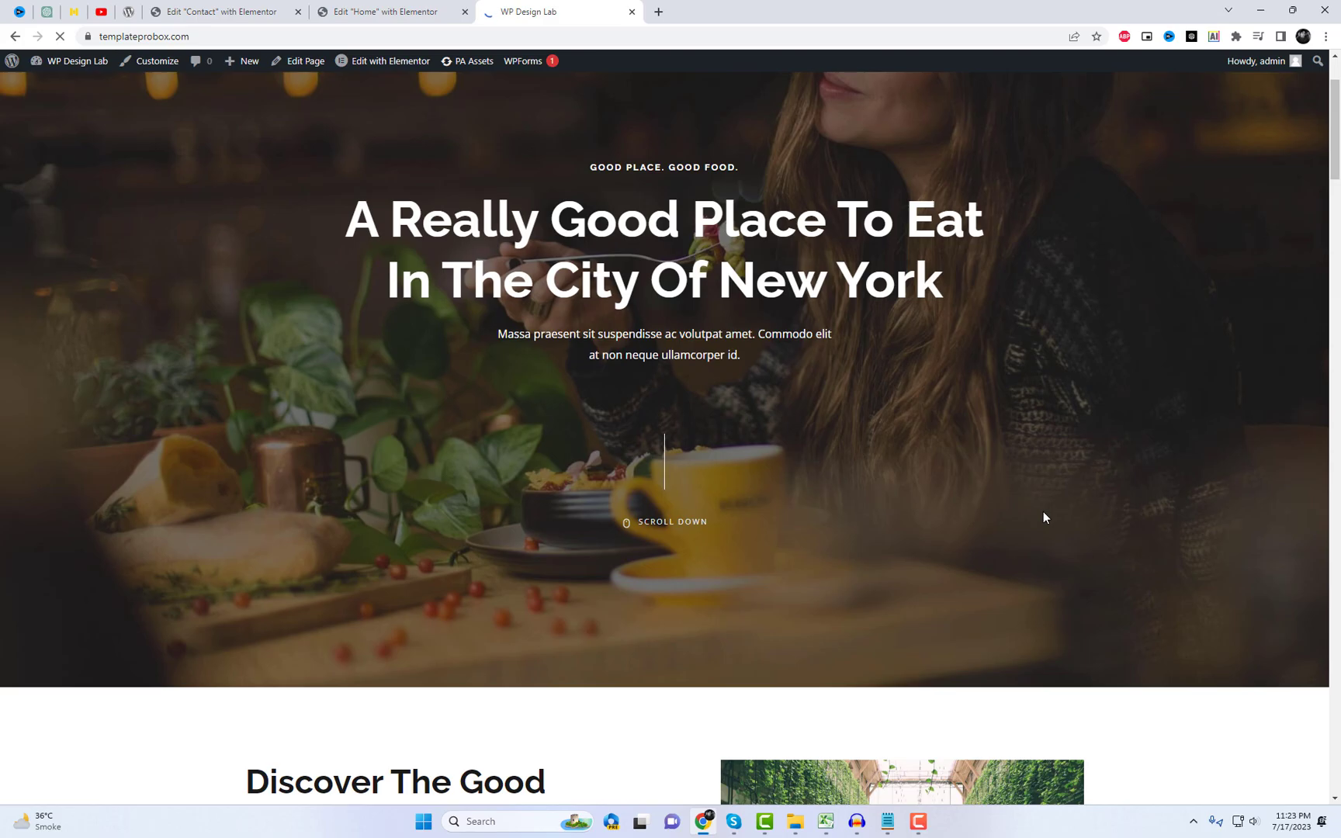
scroll(1044, 517, "down", 12)
scroll(1044, 541, "down", 18)
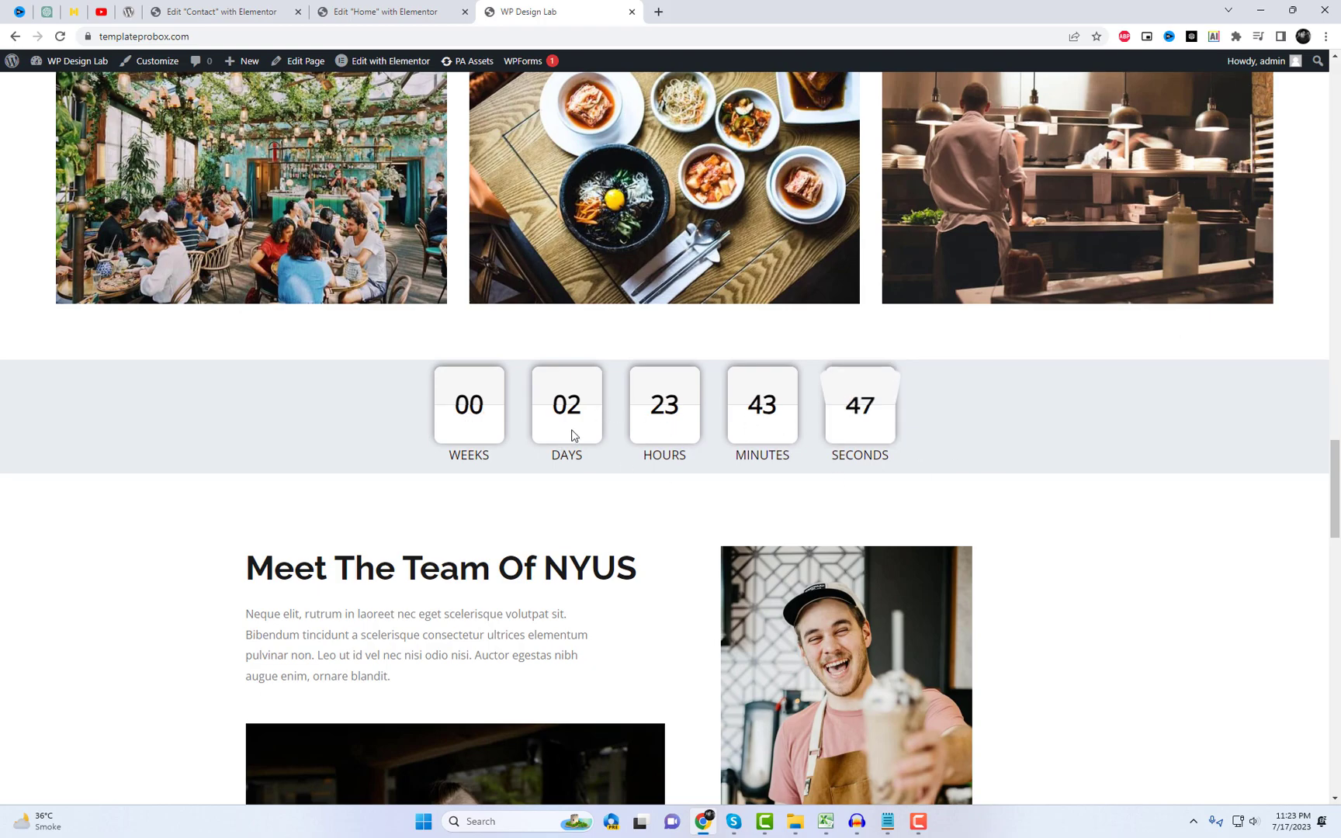
Give the container around the countdown a white background from the global colors in the page editor
left_click(458, 12)
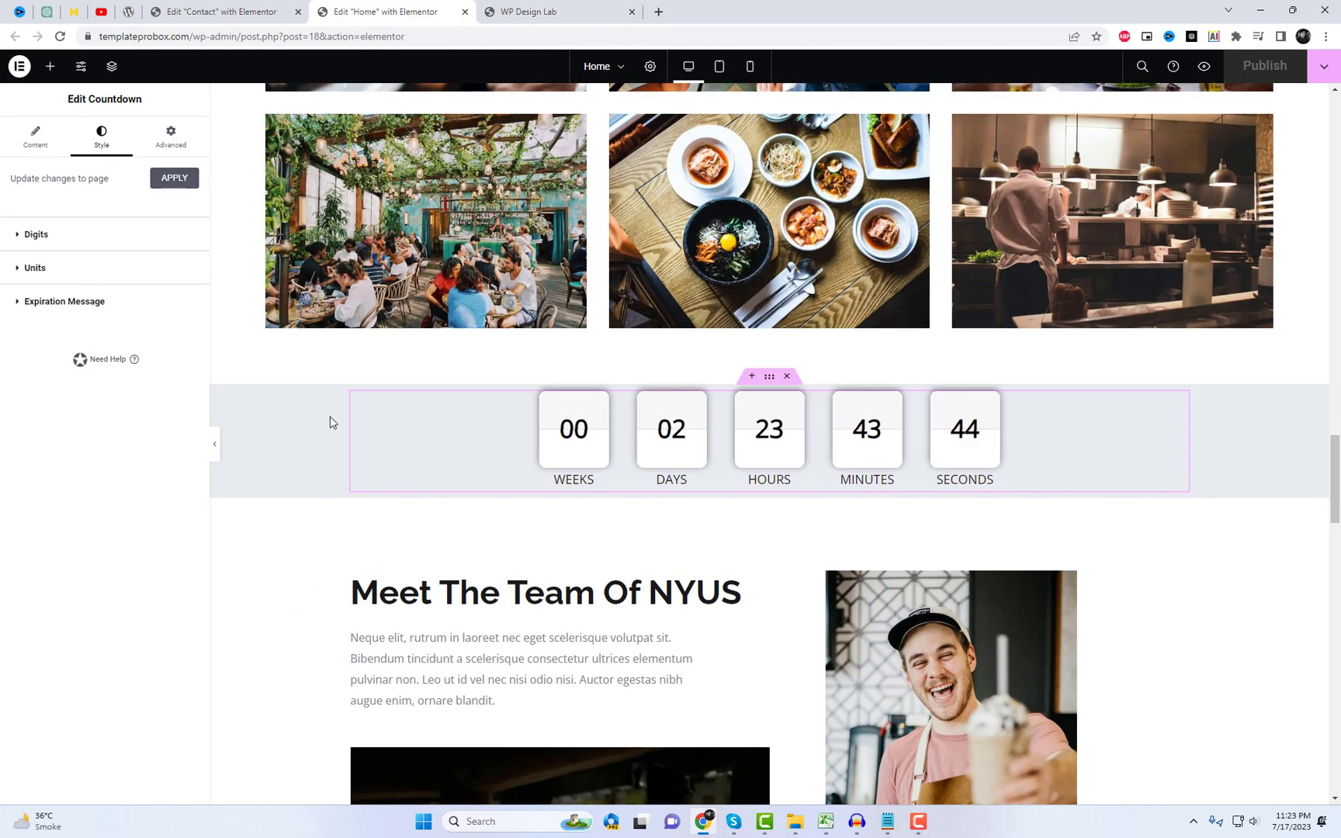
left_click(99, 140)
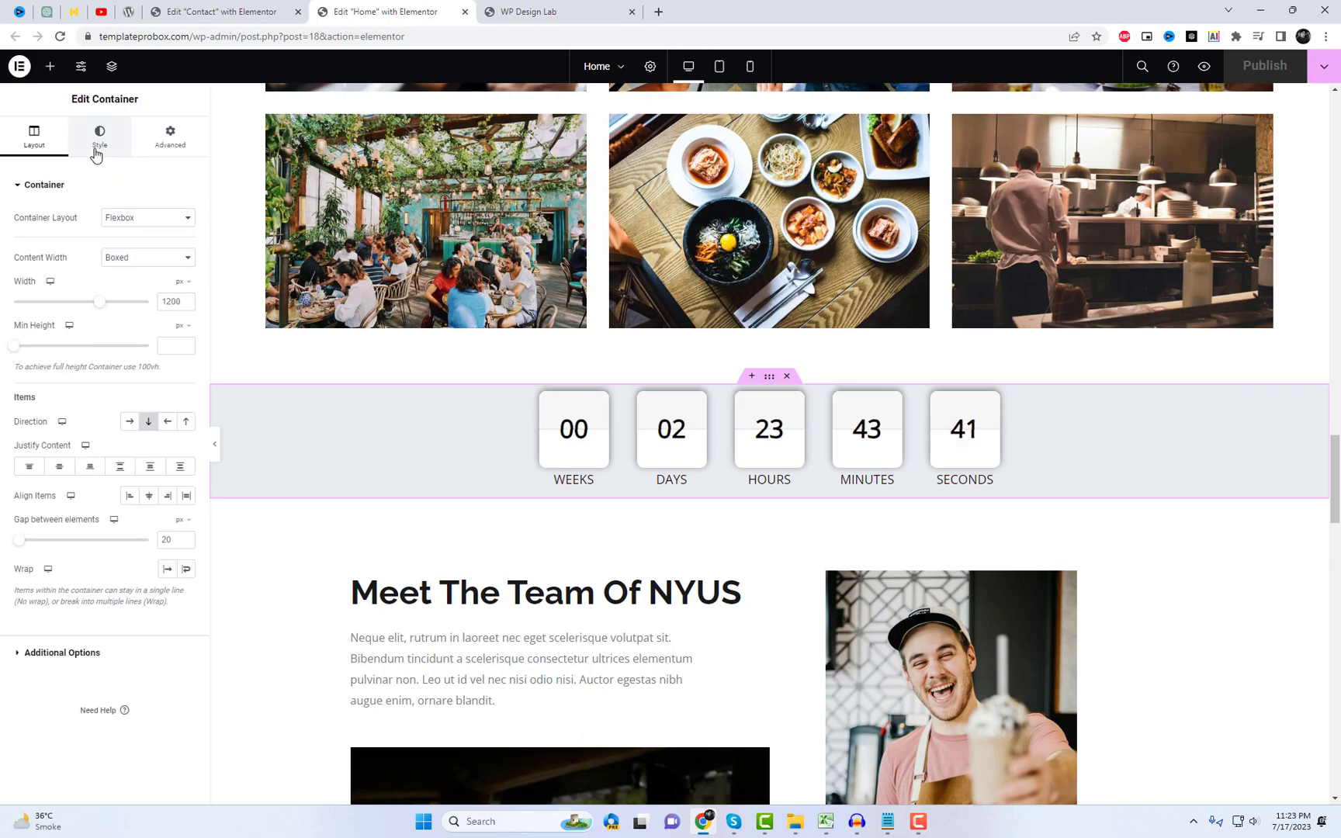
left_click(131, 249)
left_click(167, 276)
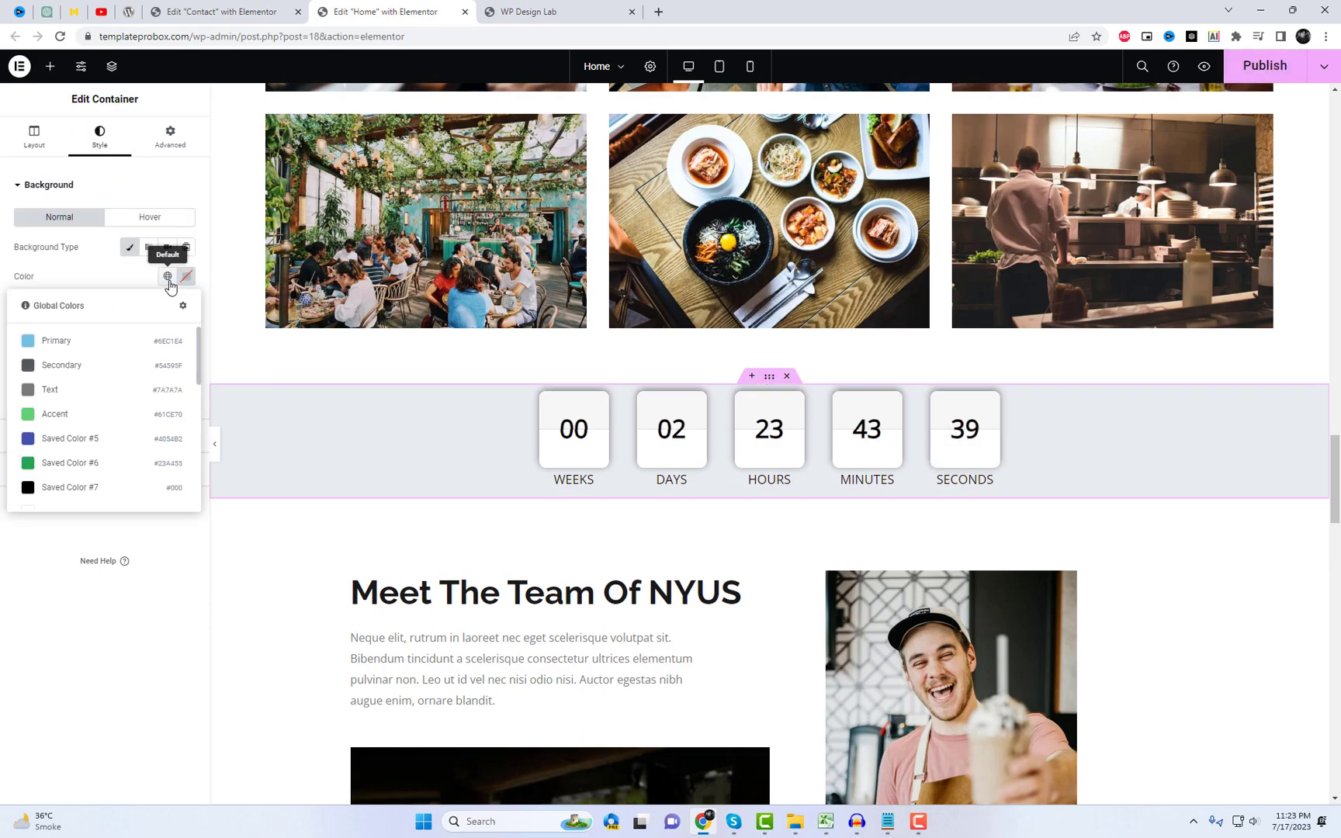
scroll(96, 414, "down", 3)
left_click(87, 373)
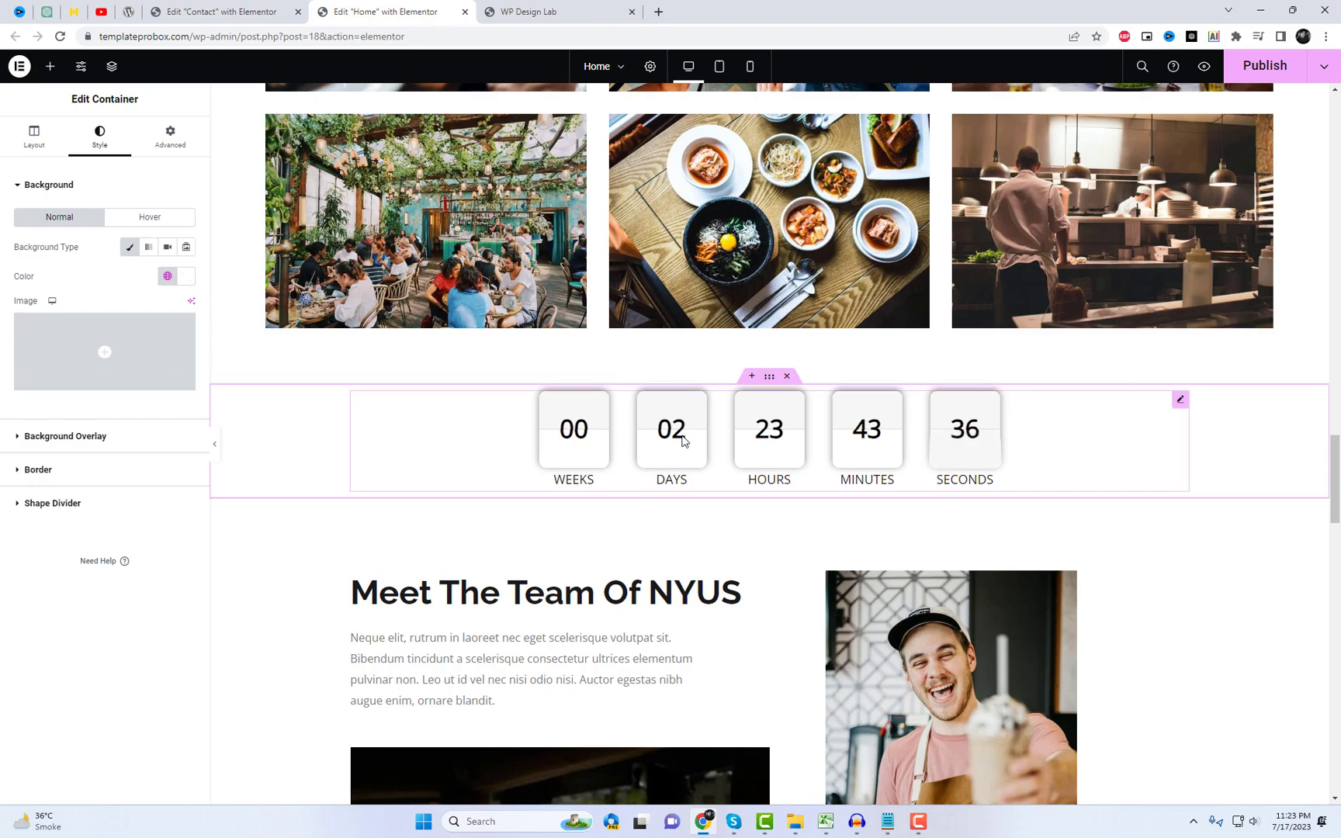
Publish the white background change and reload the live page
left_click(1259, 64)
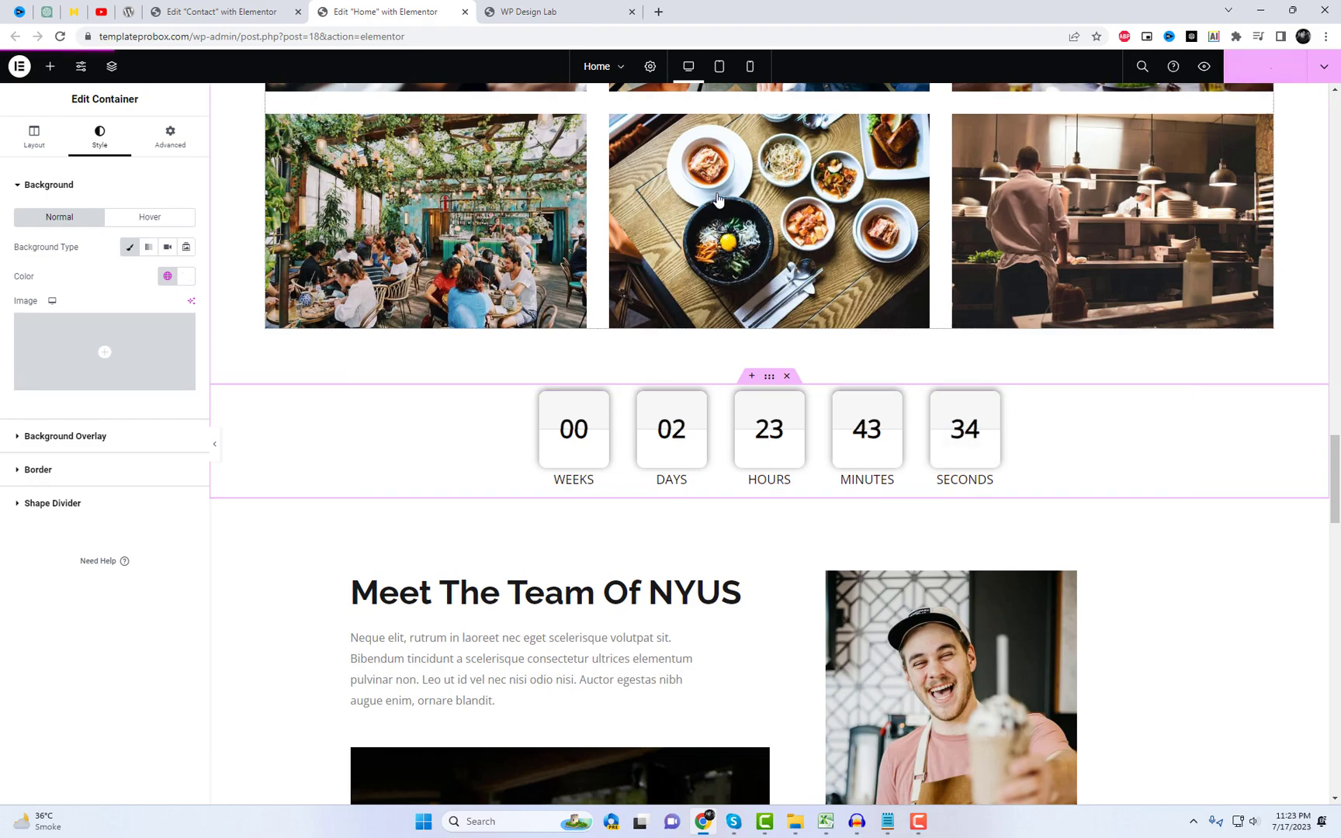
left_click(516, 9)
right_click(1013, 347)
left_click(1051, 387)
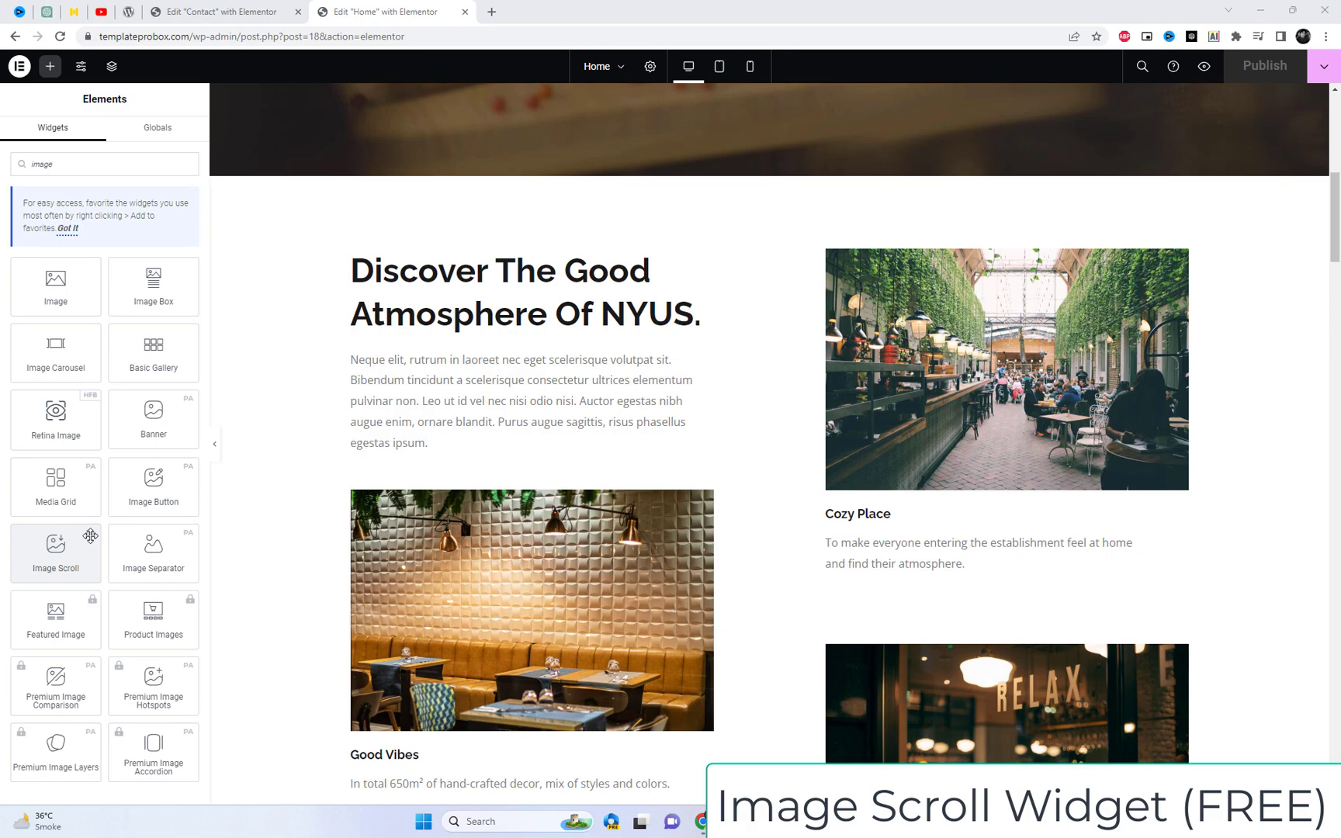
Add an Image Scroll widget below the Discover The Good Atmosphere text and give it the chef-3.jpg image
left_click_drag(60, 543, 427, 466)
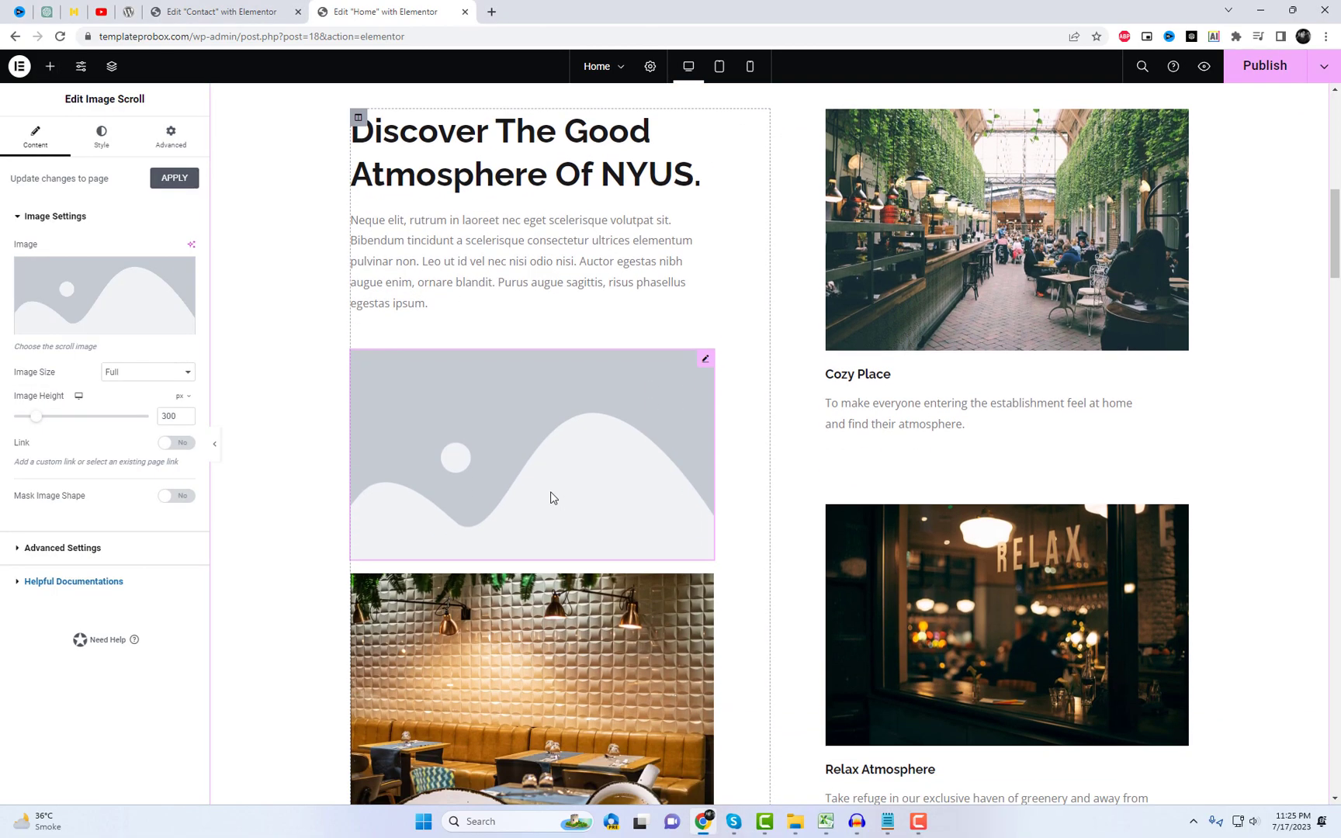
left_click(95, 296)
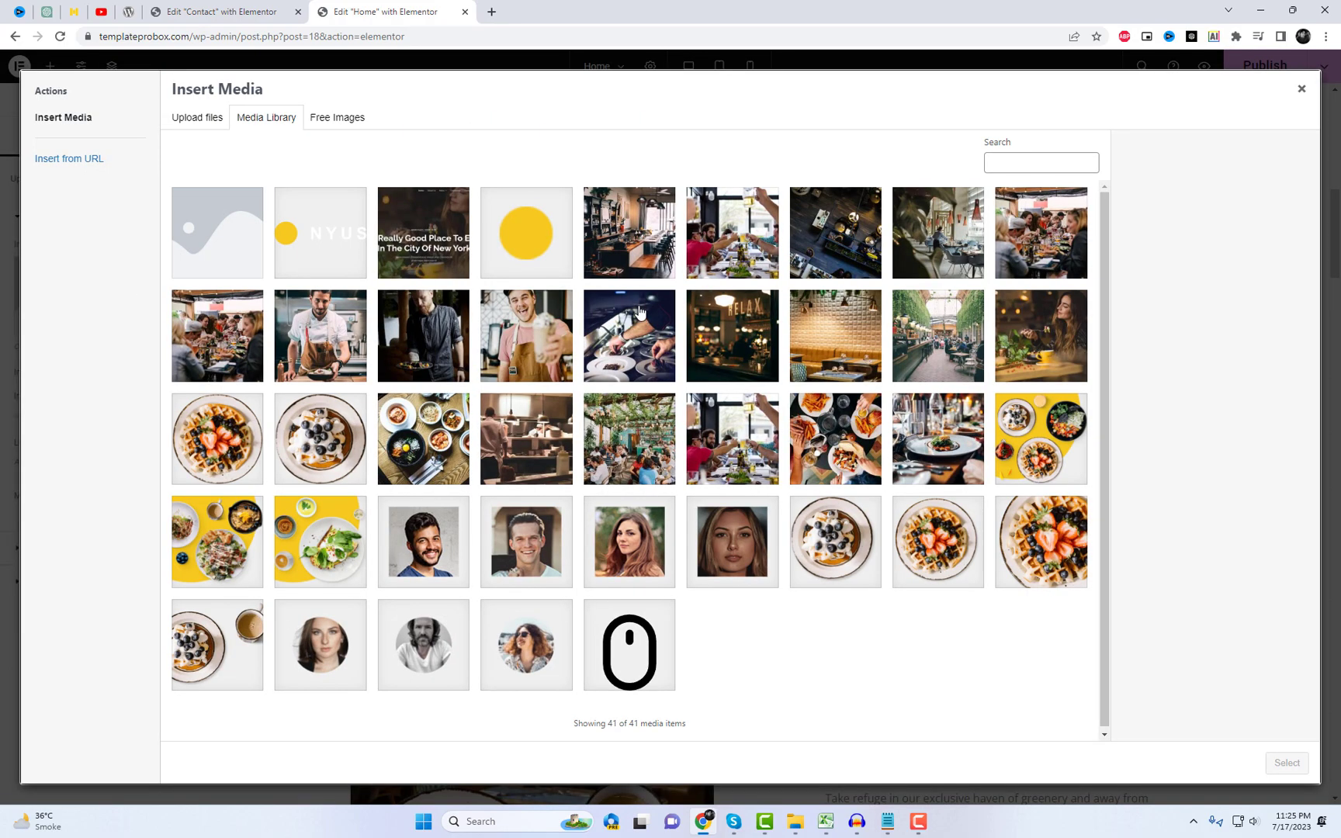
left_click(327, 357)
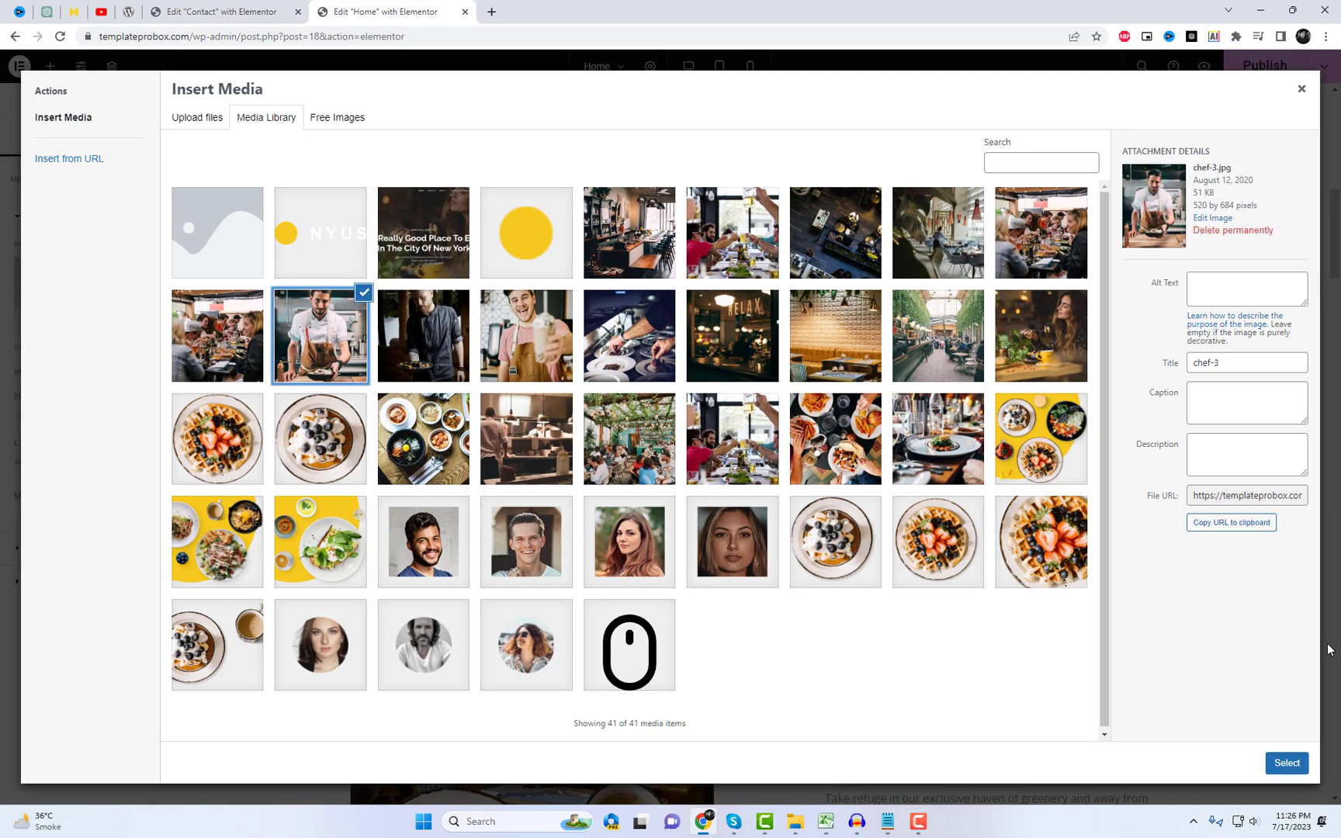
left_click(1281, 773)
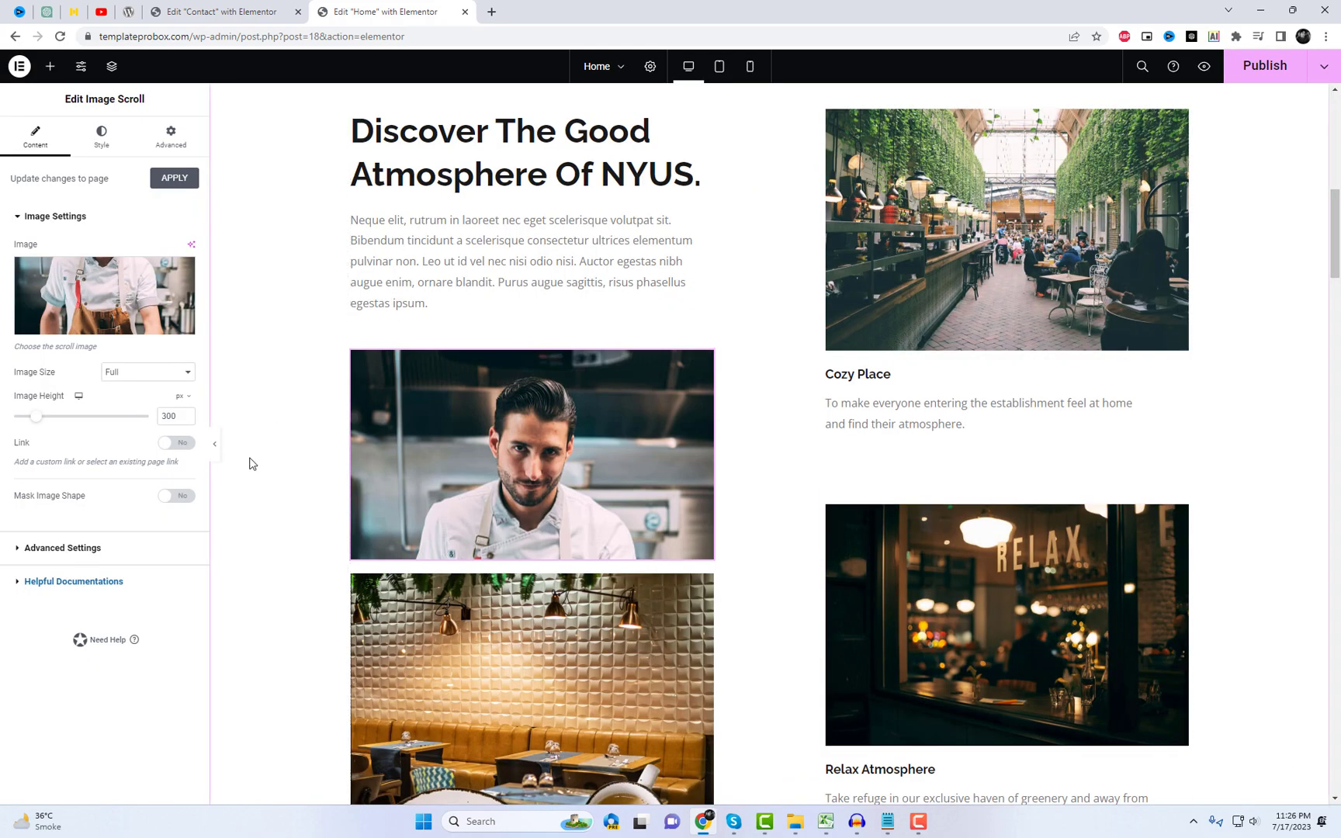
Set the scroll image's height to 505 px and mask it with the mouse-scroll-icon.svg shape
left_click_drag(37, 423, 82, 417)
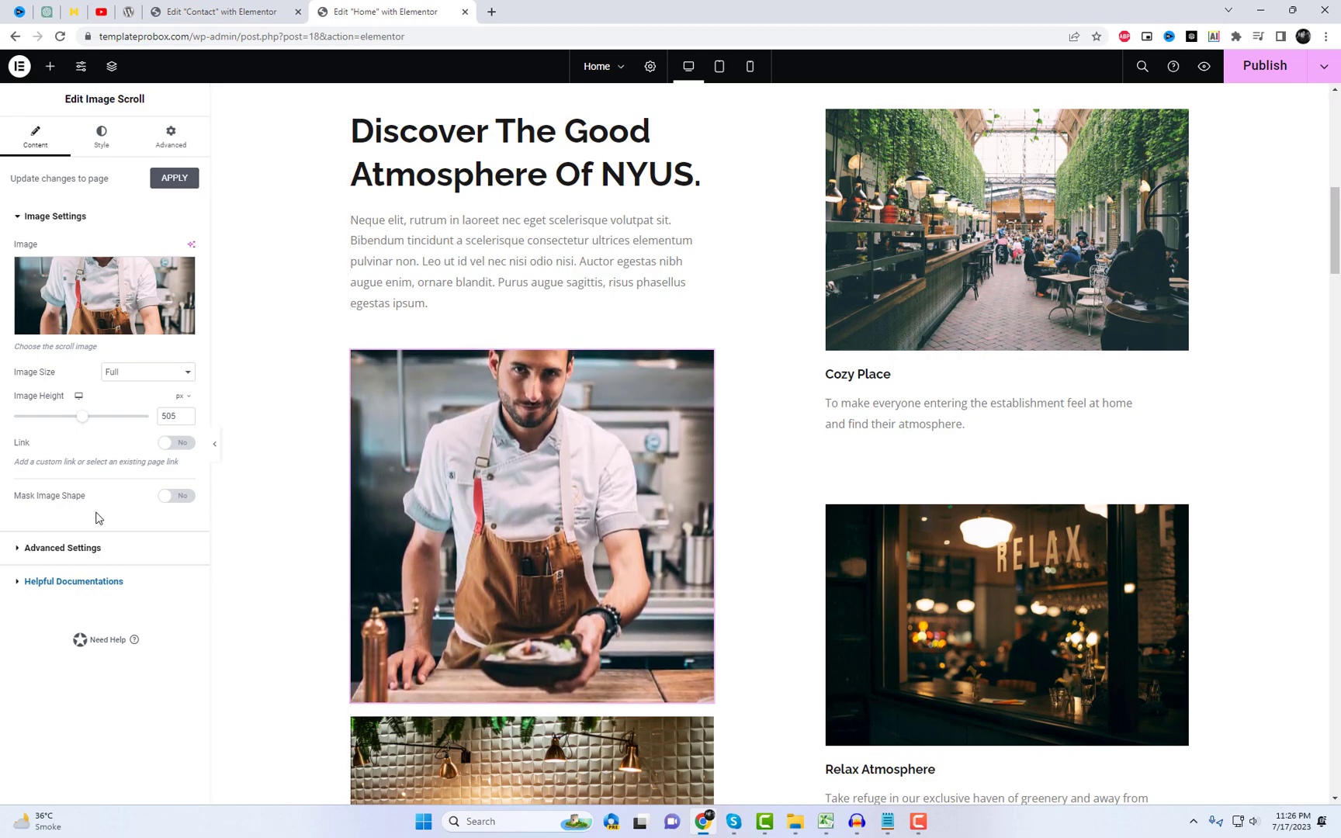
left_click(183, 497)
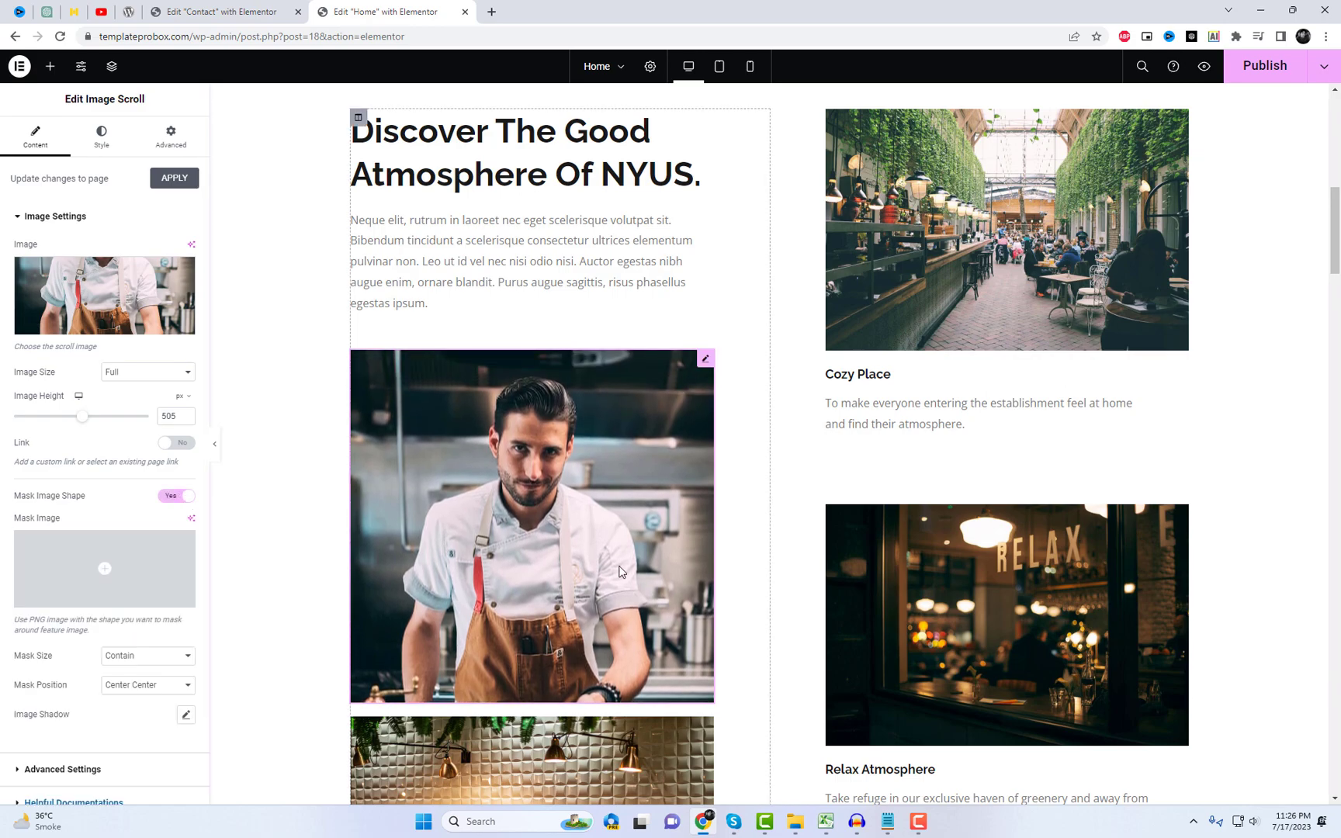
left_click(132, 657)
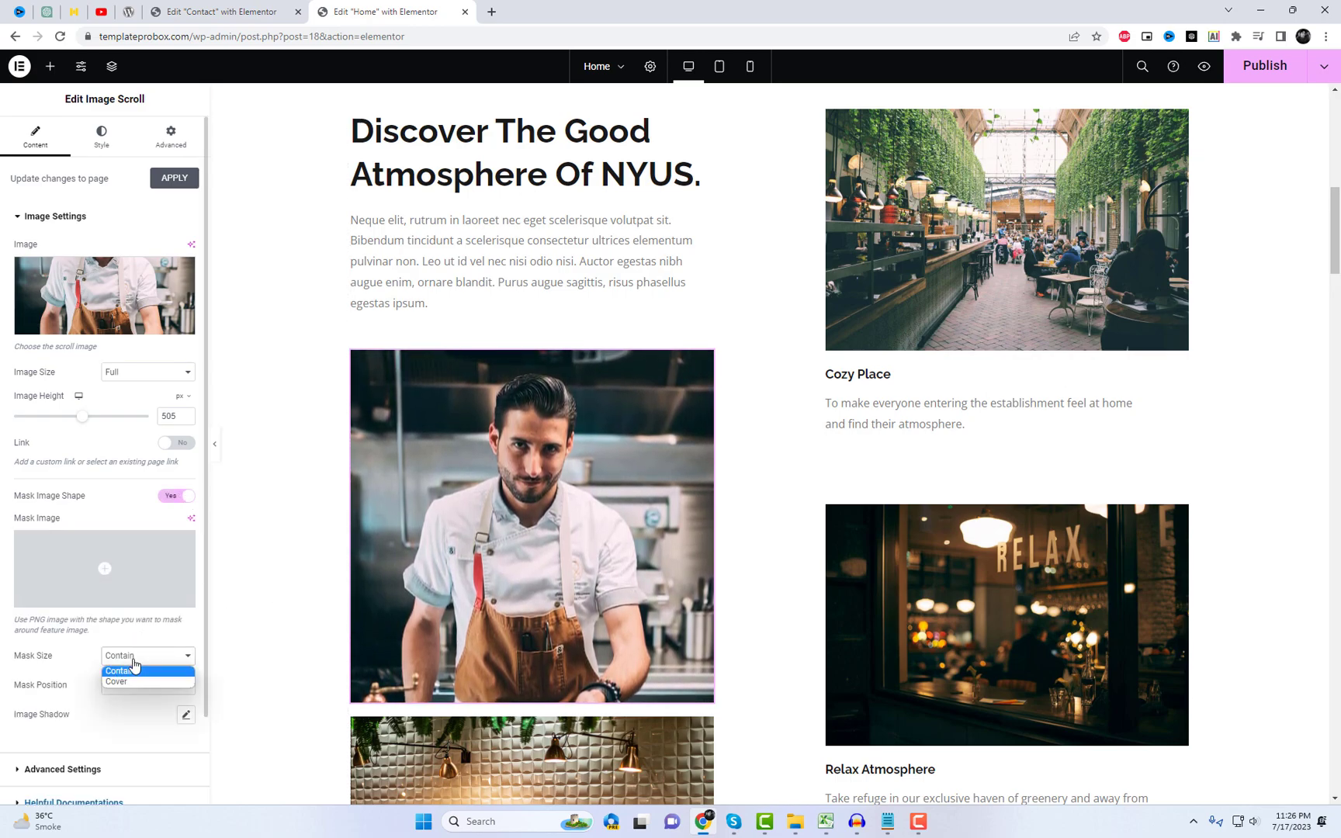
left_click(113, 632)
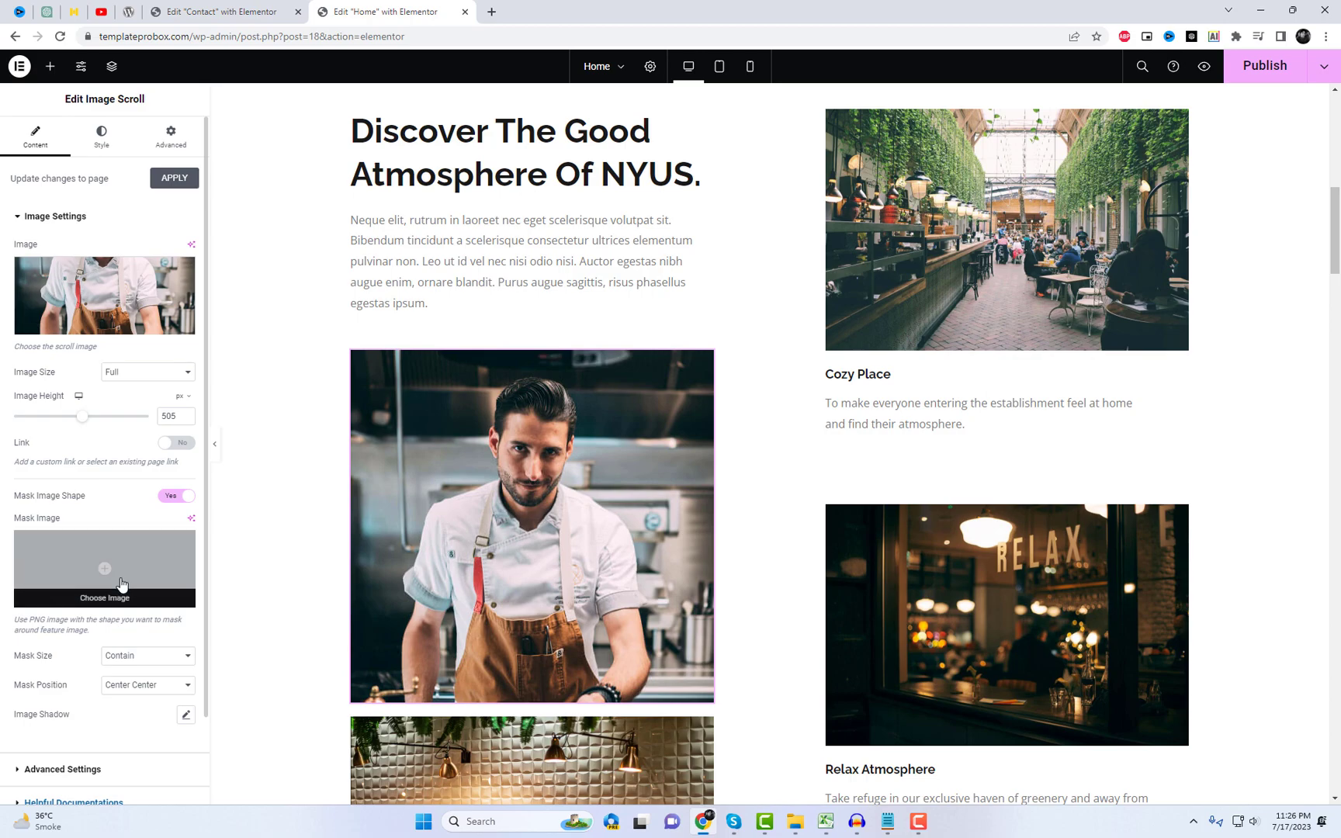
left_click(146, 586)
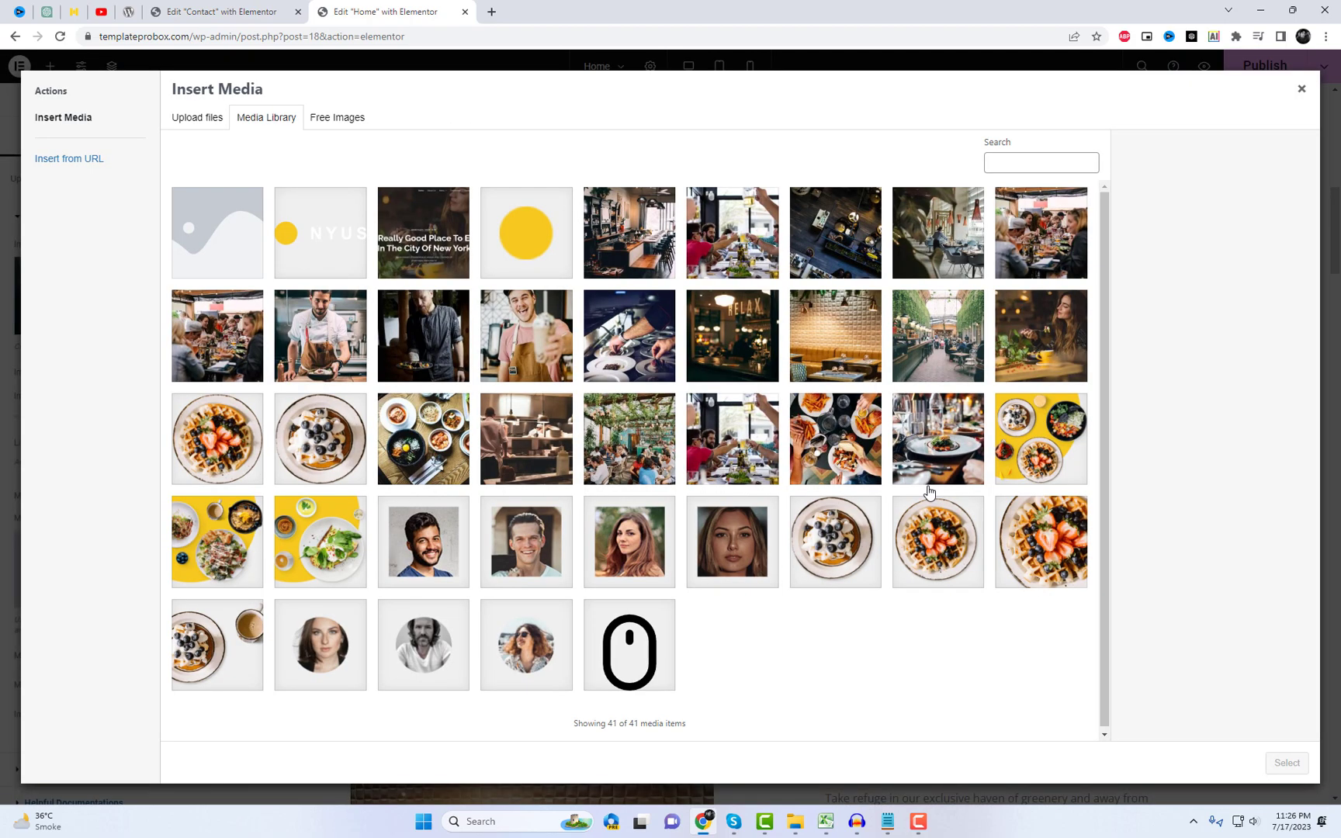
left_click(638, 644)
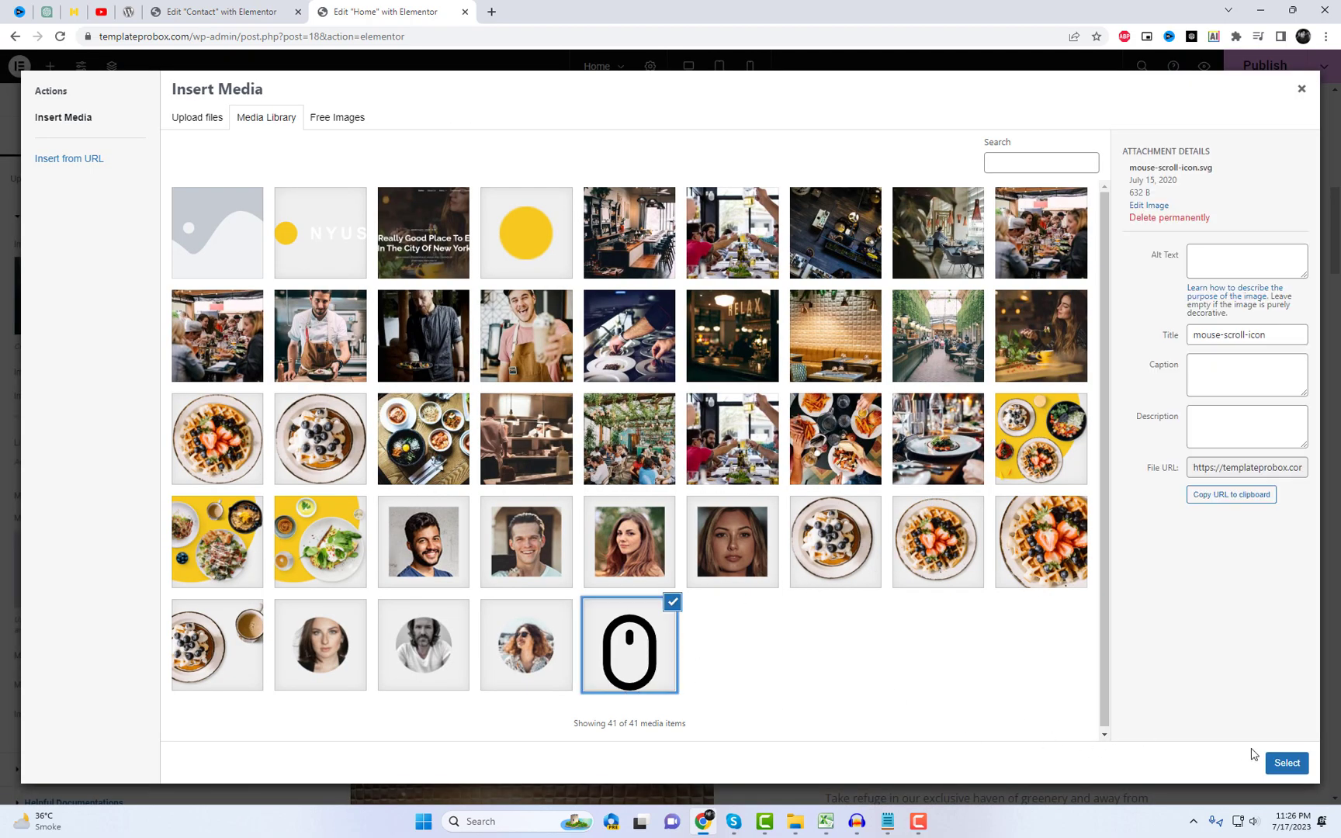
left_click(1300, 766)
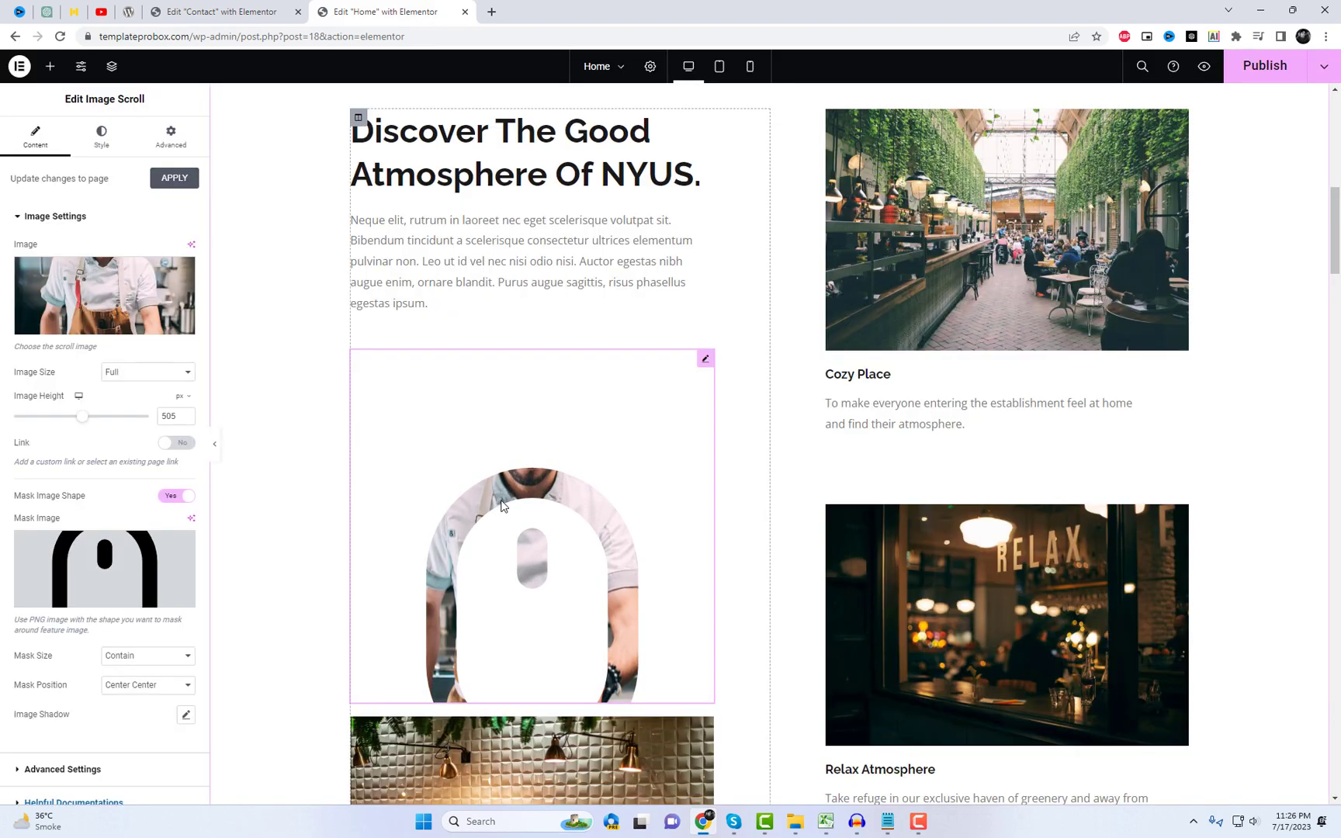
Compare the top, bottom and center mask positions at an image height of 431 px, and switch the image mask off
scroll(501, 506, "down", 2)
left_click_drag(82, 418, 66, 421)
left_click(136, 686)
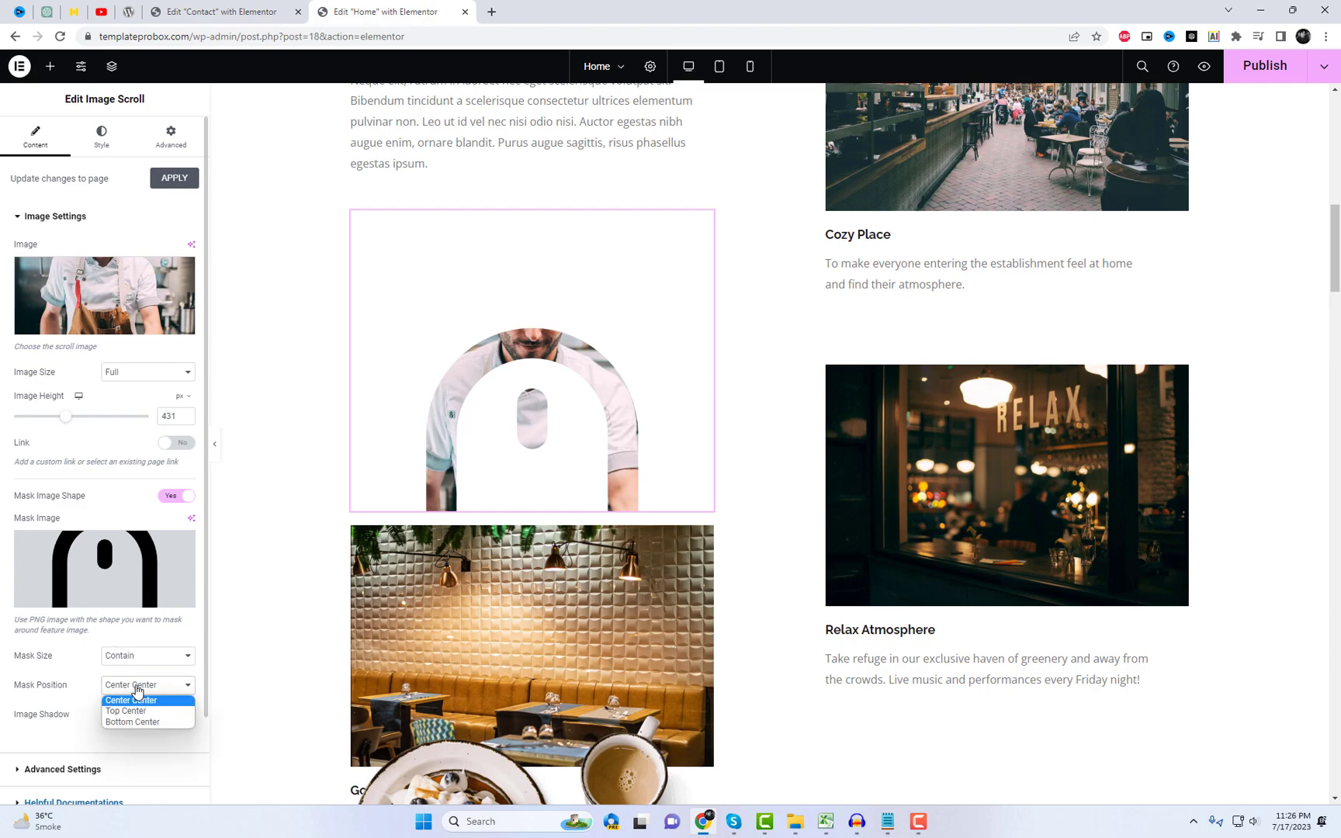
left_click(128, 711)
left_click(147, 686)
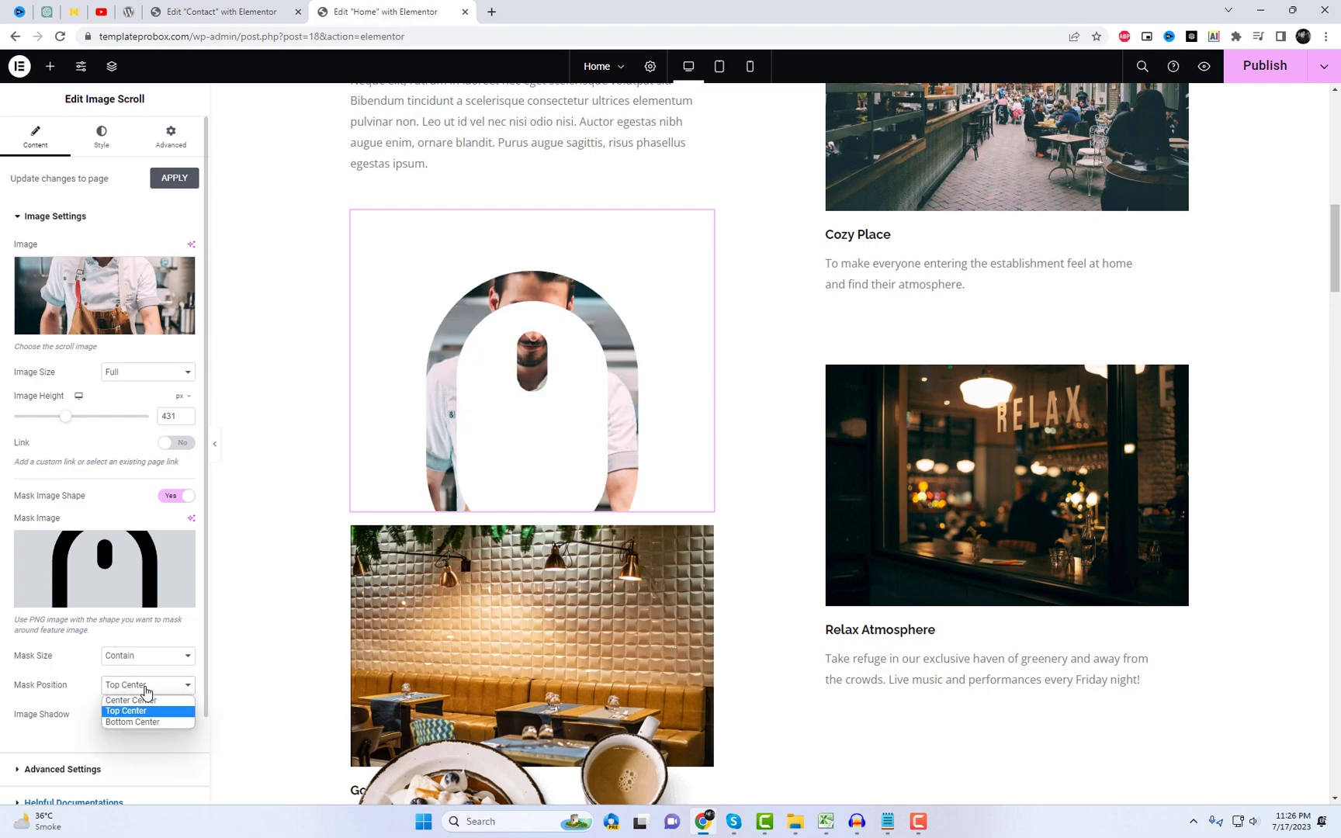
left_click(138, 724)
left_click(150, 687)
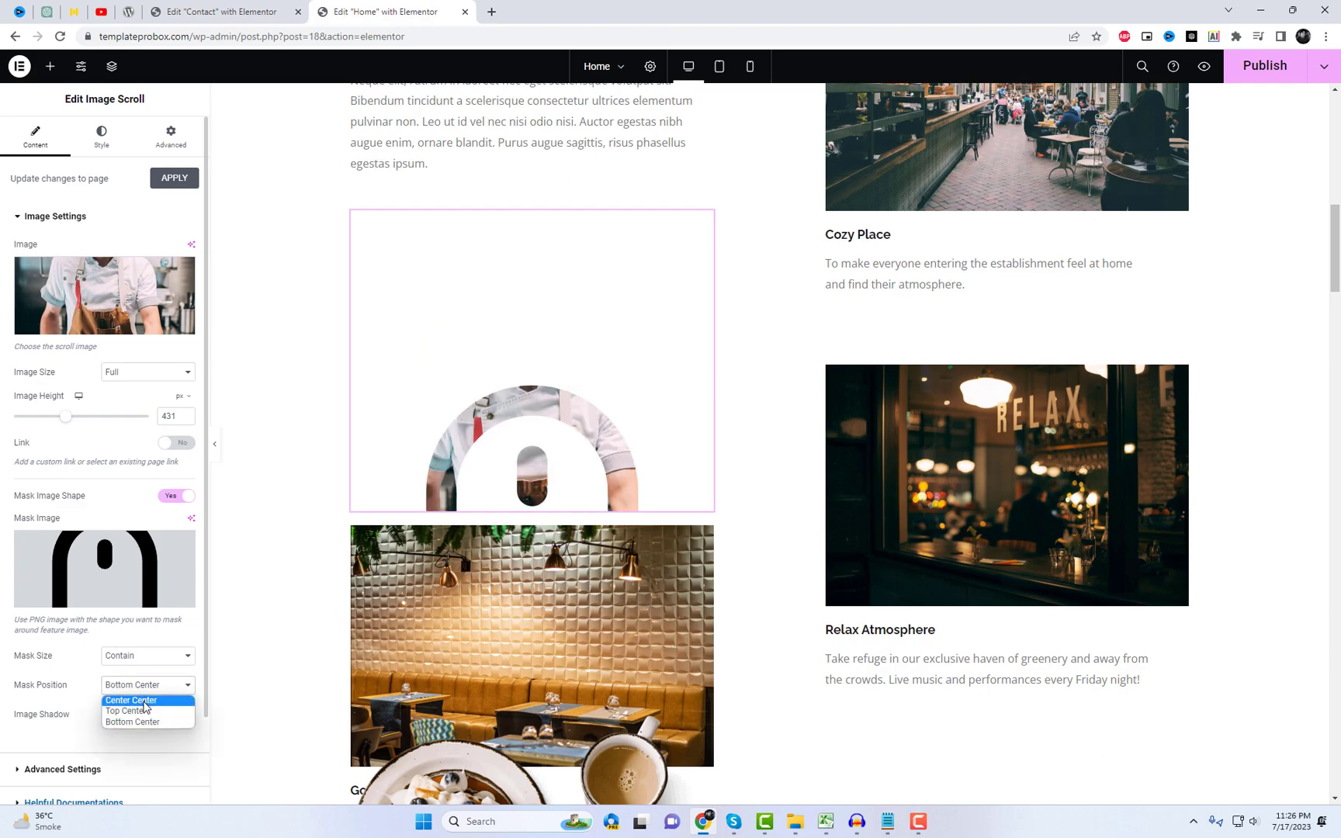
left_click(130, 701)
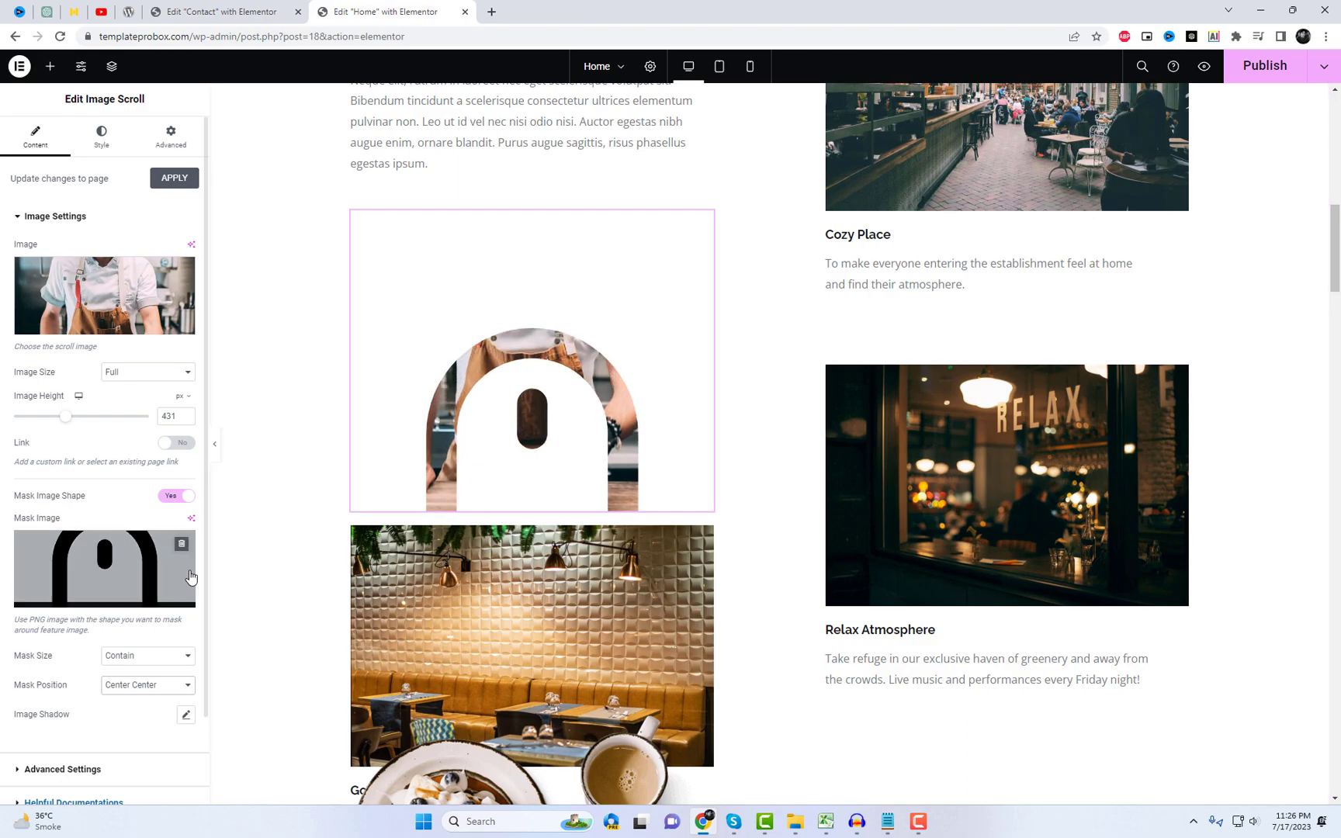
left_click(177, 496)
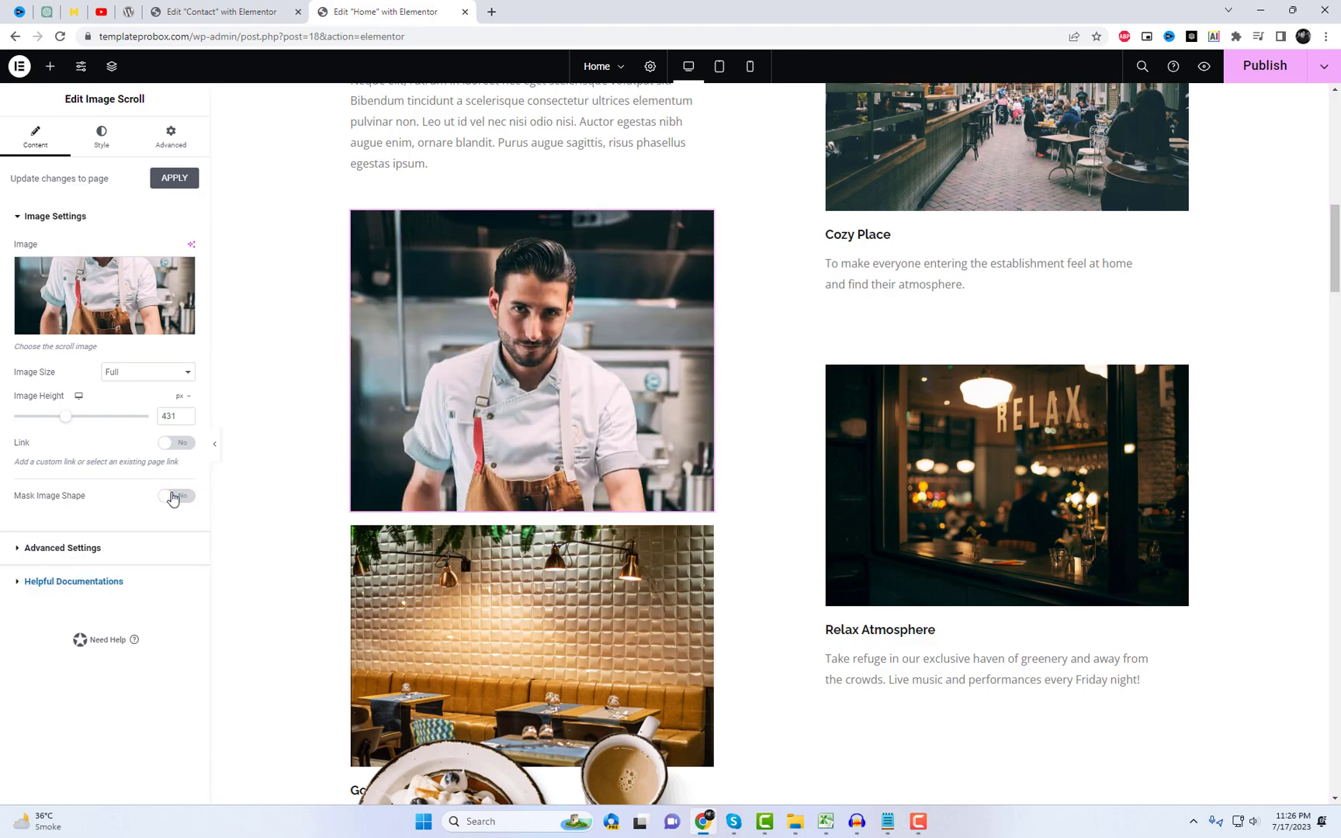
Increase the chef scroll image's height to 600 px
key("Up")
key("Up")
key("Up")
key("Up")
key("Up")
key("Up")
key("Up")
key("Up")
key("Up")
key("Up")
key("Up")
key("Up")
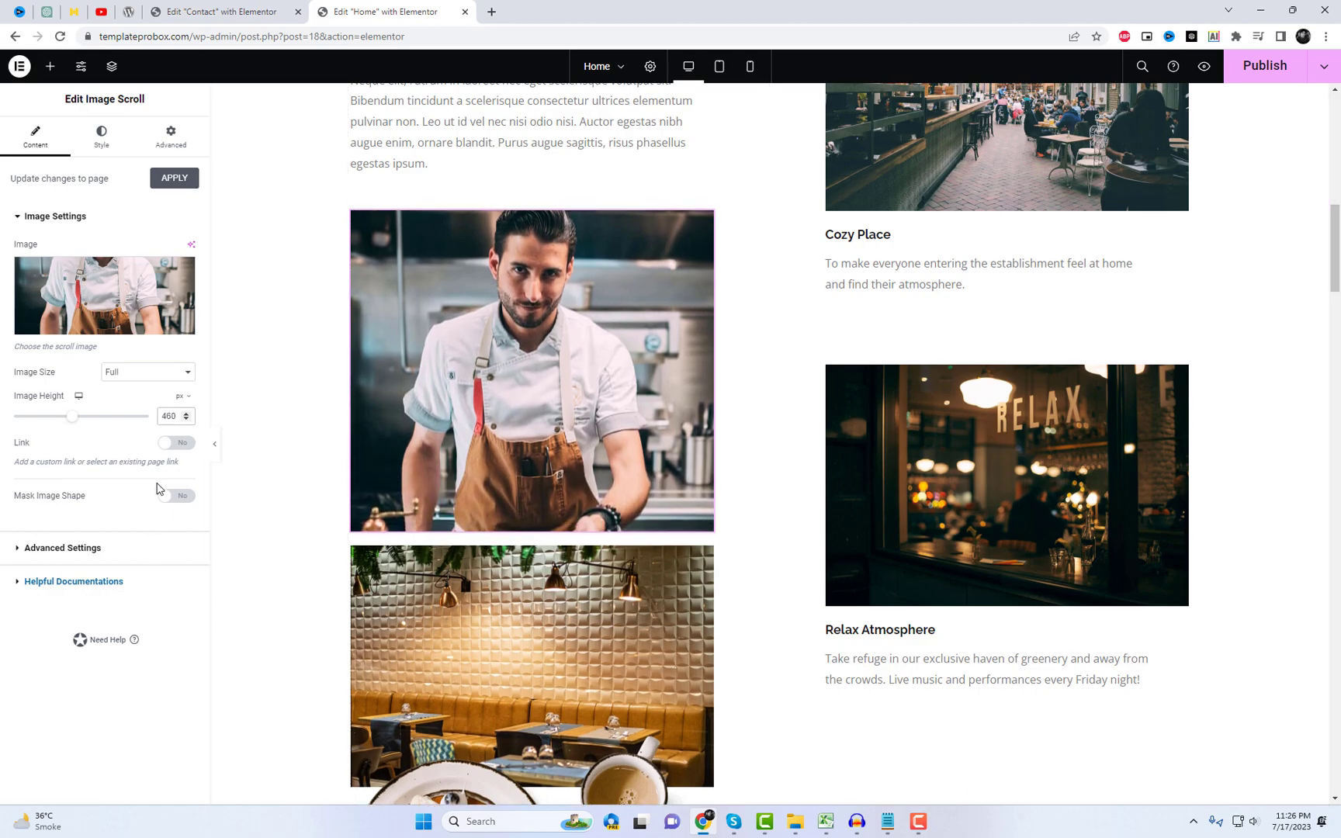
left_click_drag(74, 419, 105, 426)
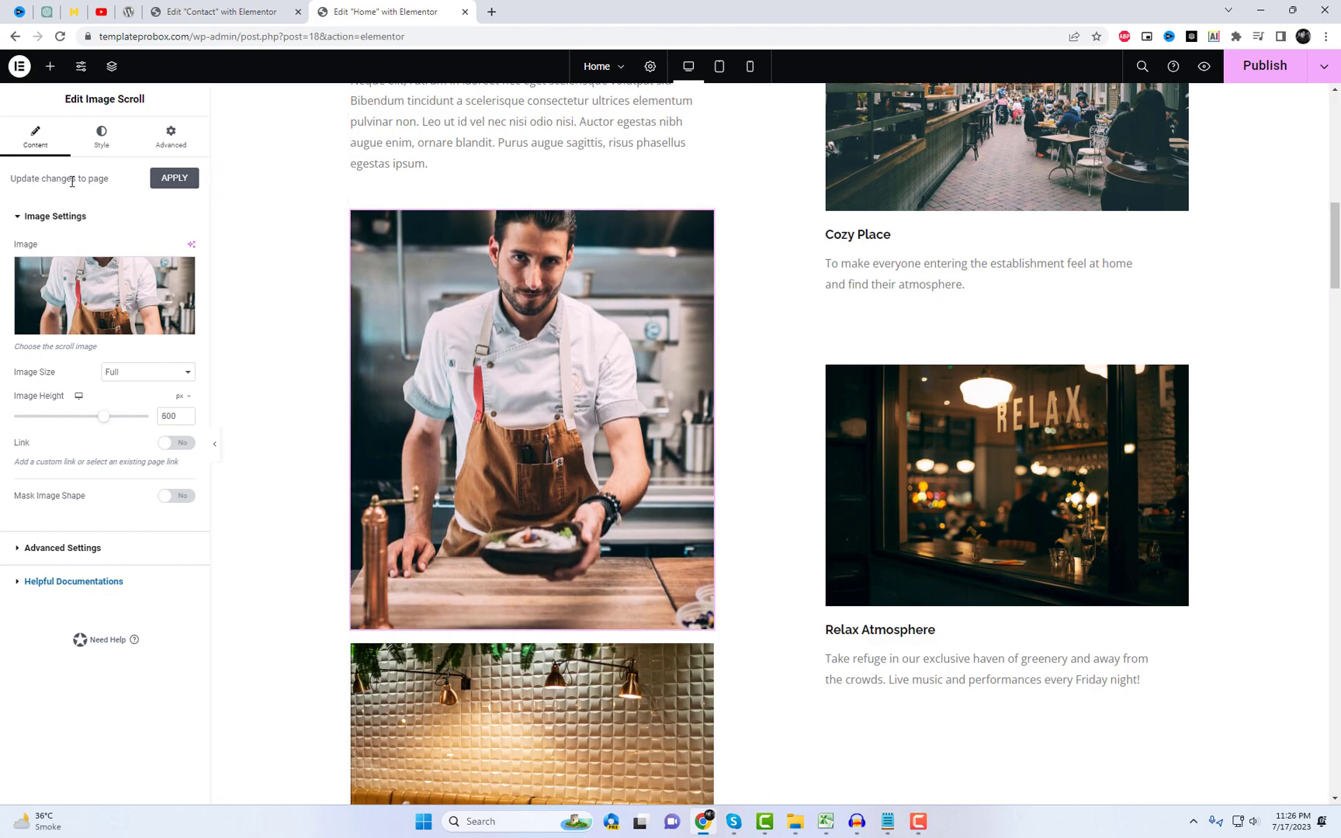
Find the Image Scroll widget by searching for "image" and place one above the Relax Atmosphere photo
left_click(50, 66)
type("image")
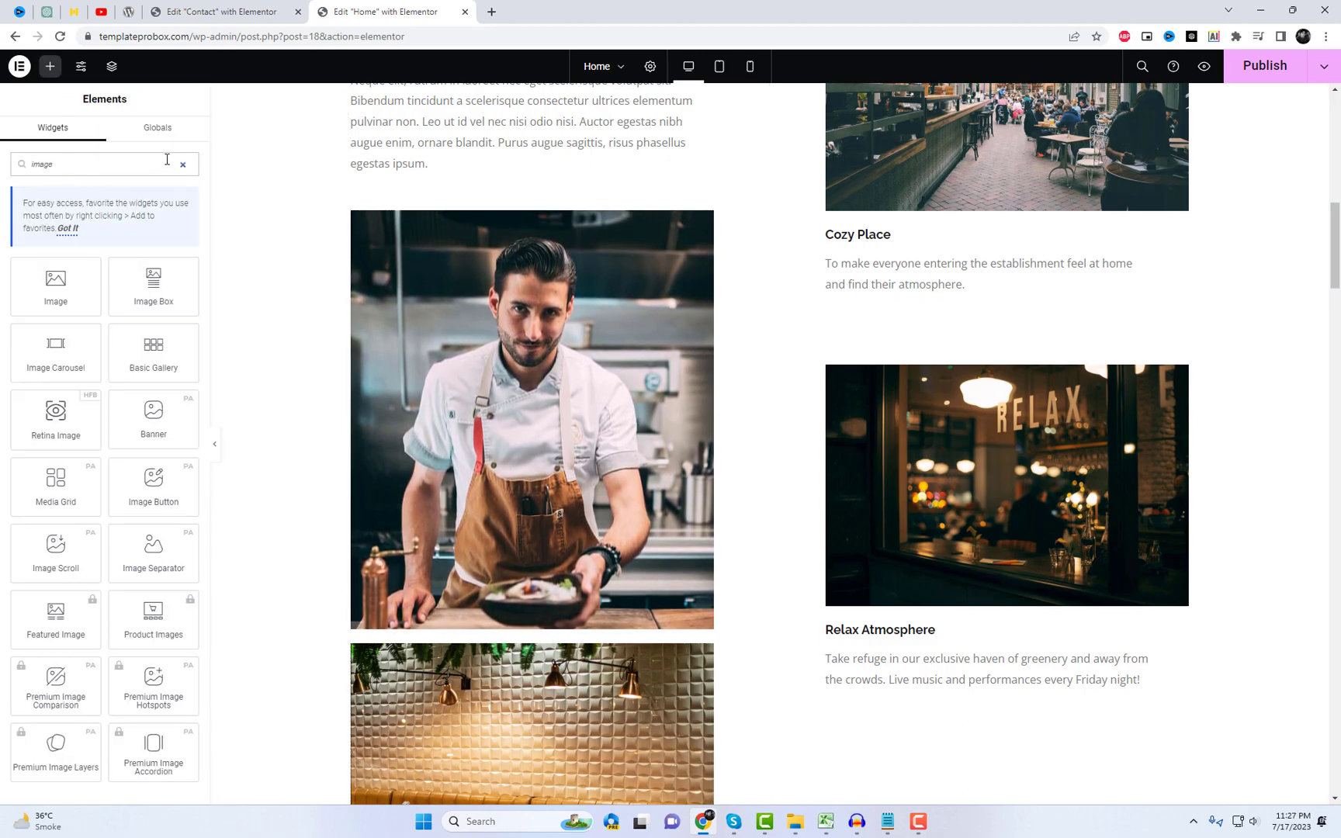
left_click_drag(62, 543, 935, 443)
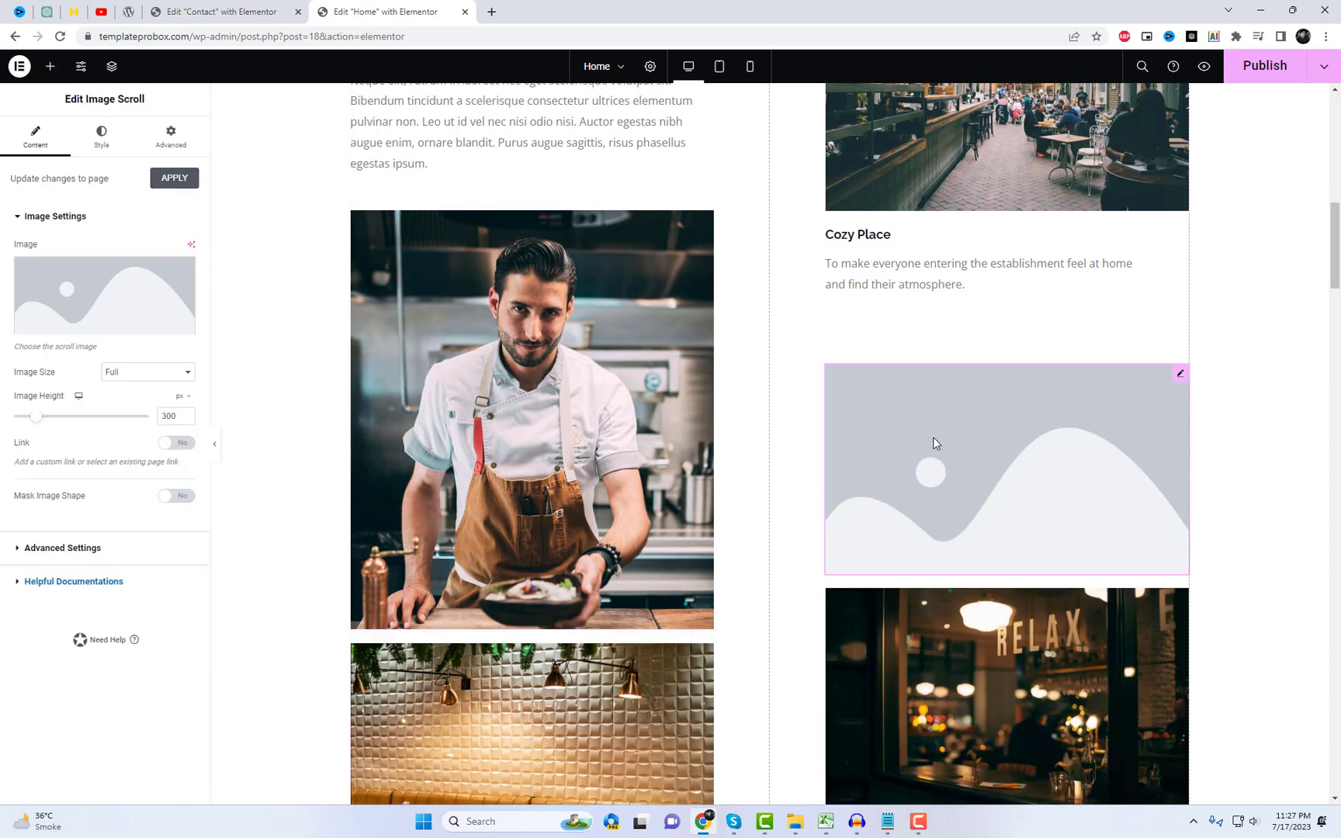
Fill the new Image Scroll widget with the yellow-background photo of waffles, pancakes and salad from the media library
left_click(108, 291)
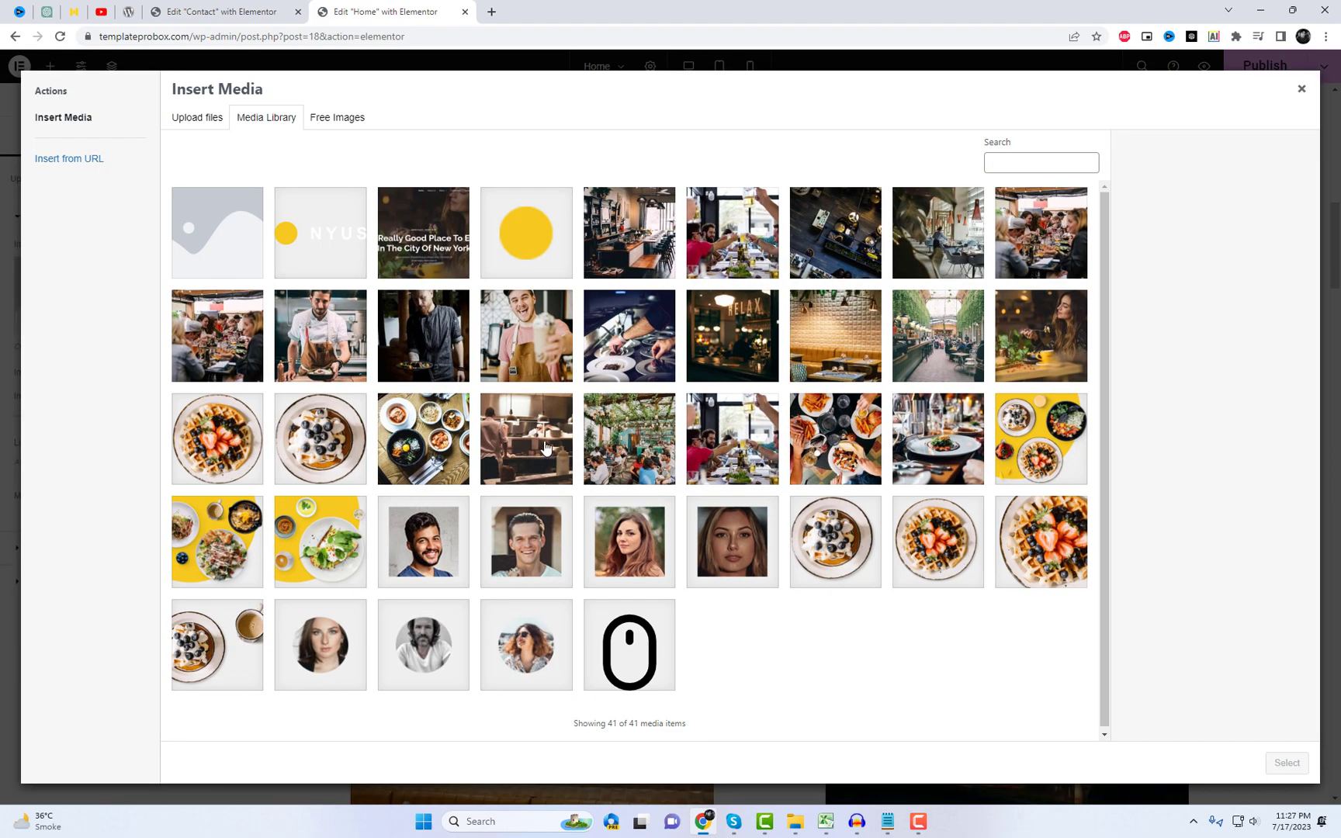
left_click(546, 448)
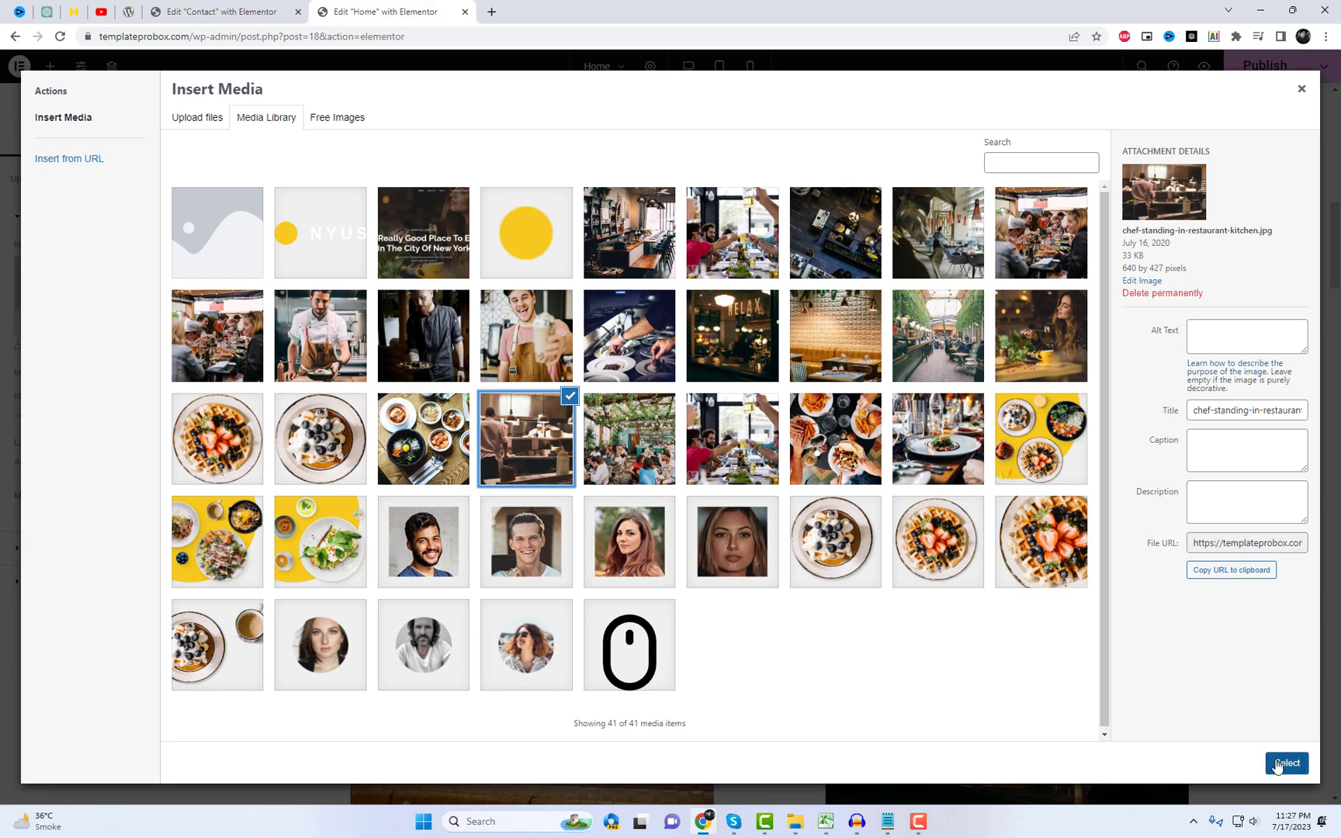
left_click(835, 435)
left_click(940, 456)
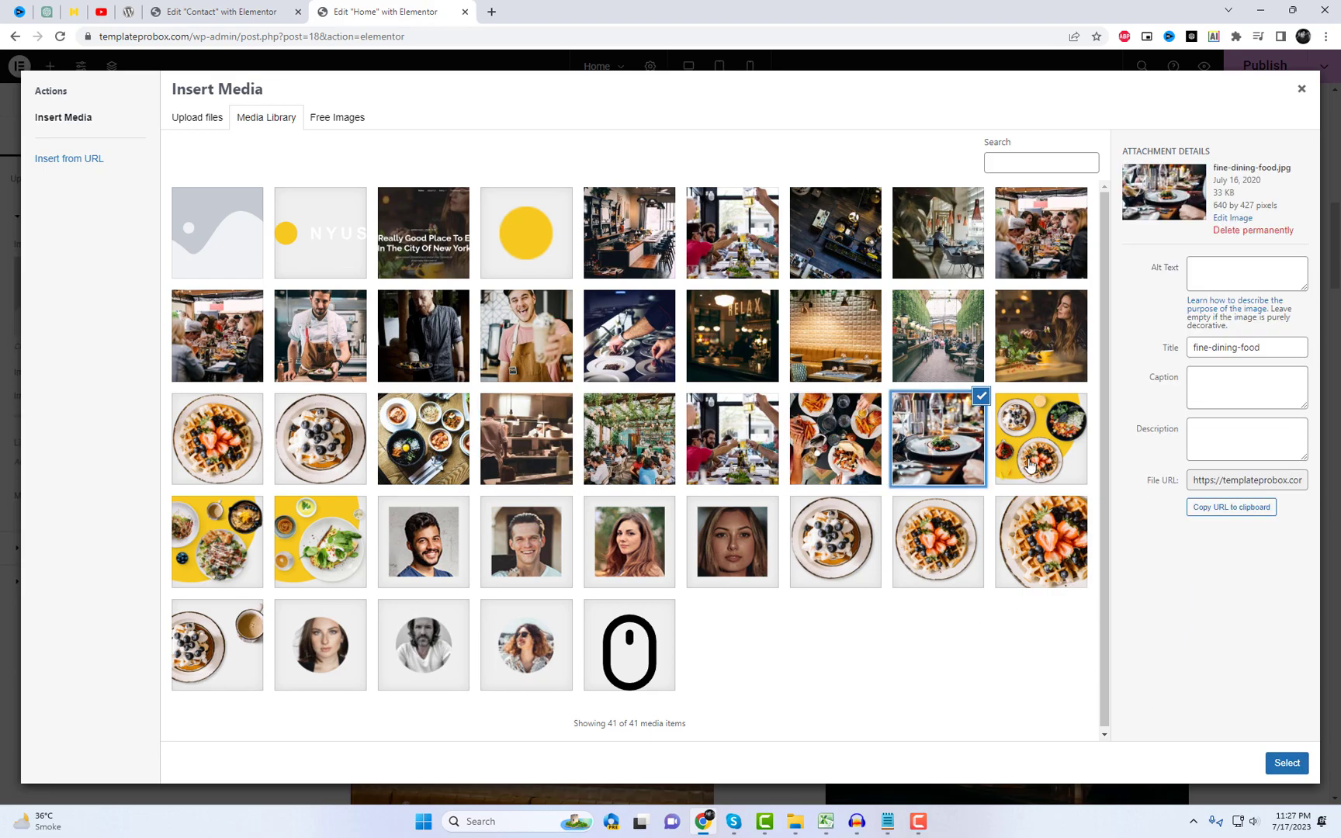
left_click(1031, 464)
left_click(1287, 764)
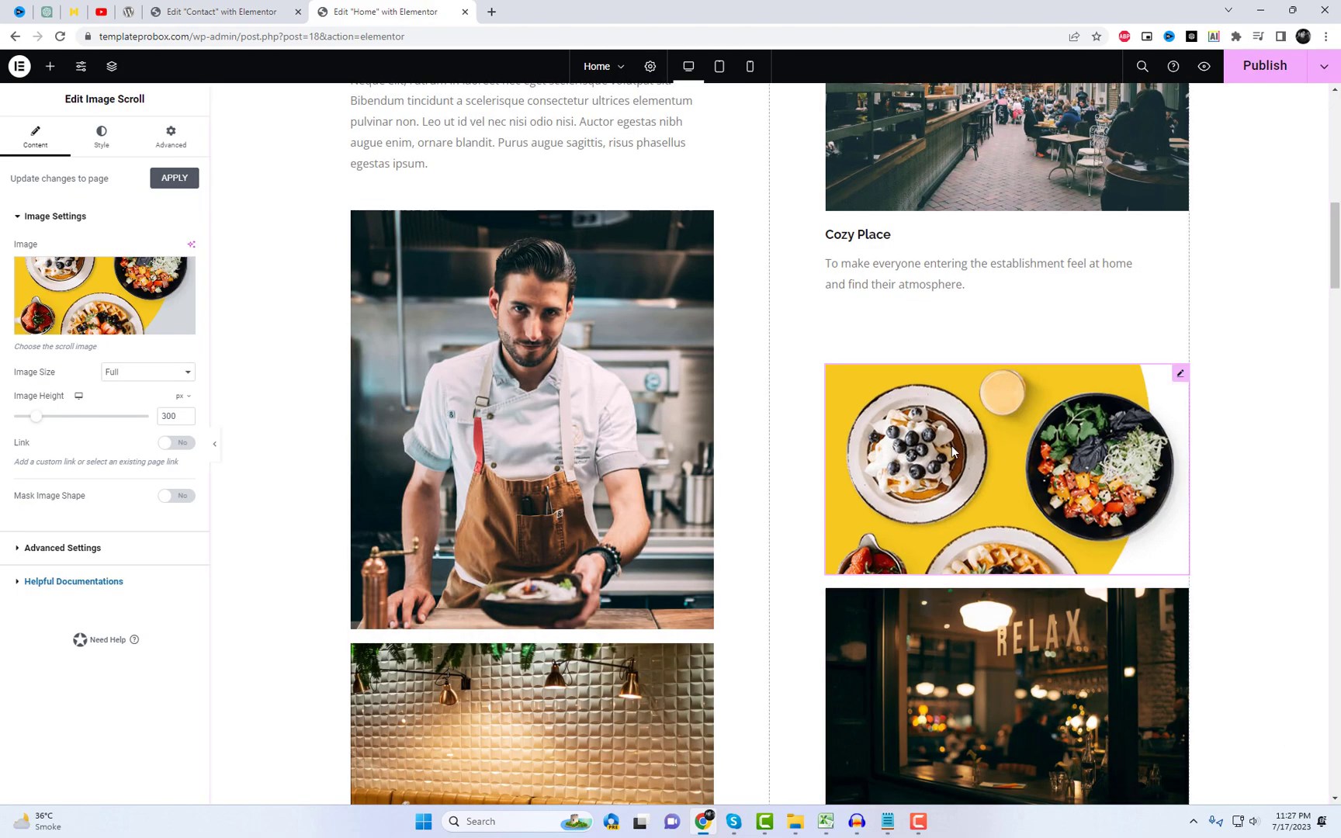
Set the breakfast scroll image's height to 417 px and publish the page
left_click_drag(33, 423, 84, 430)
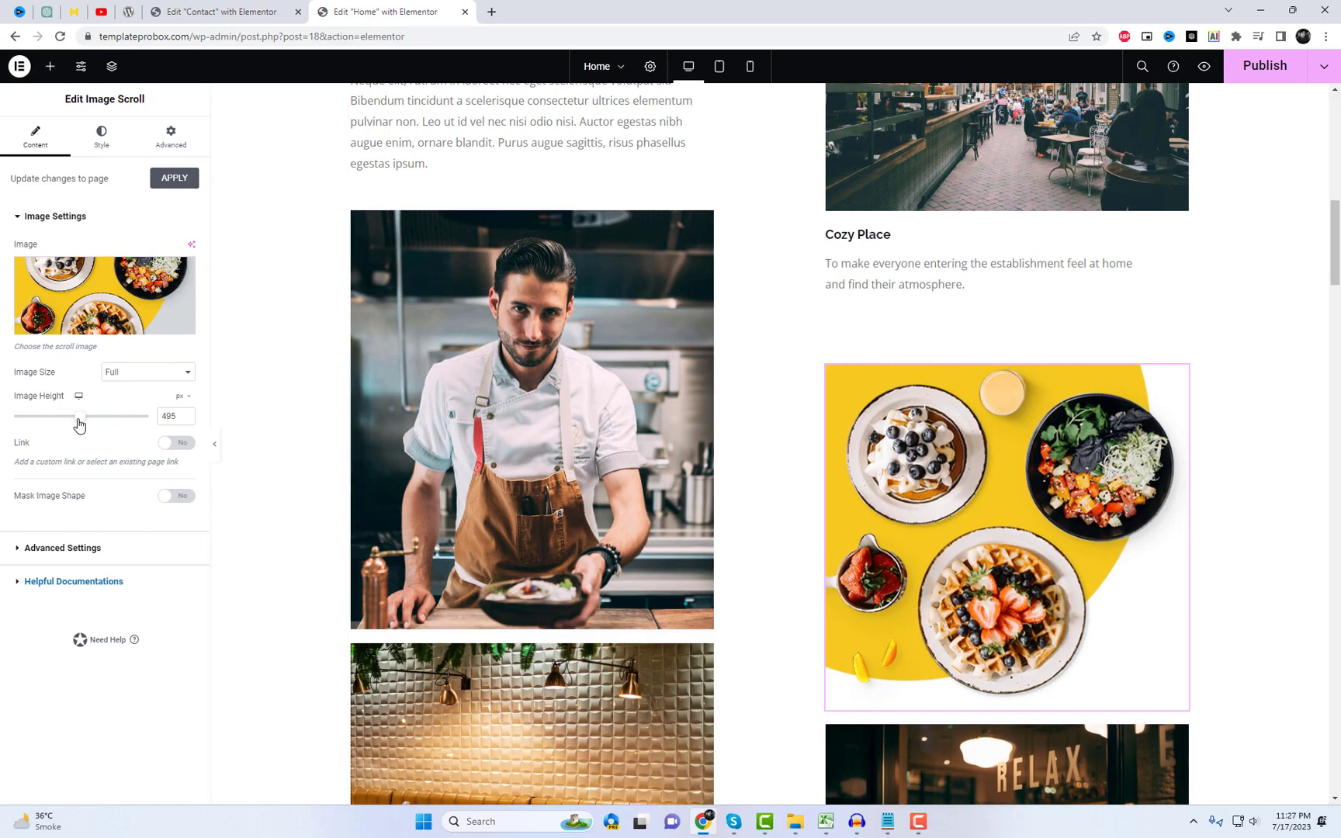
left_click_drag(66, 424, 62, 426)
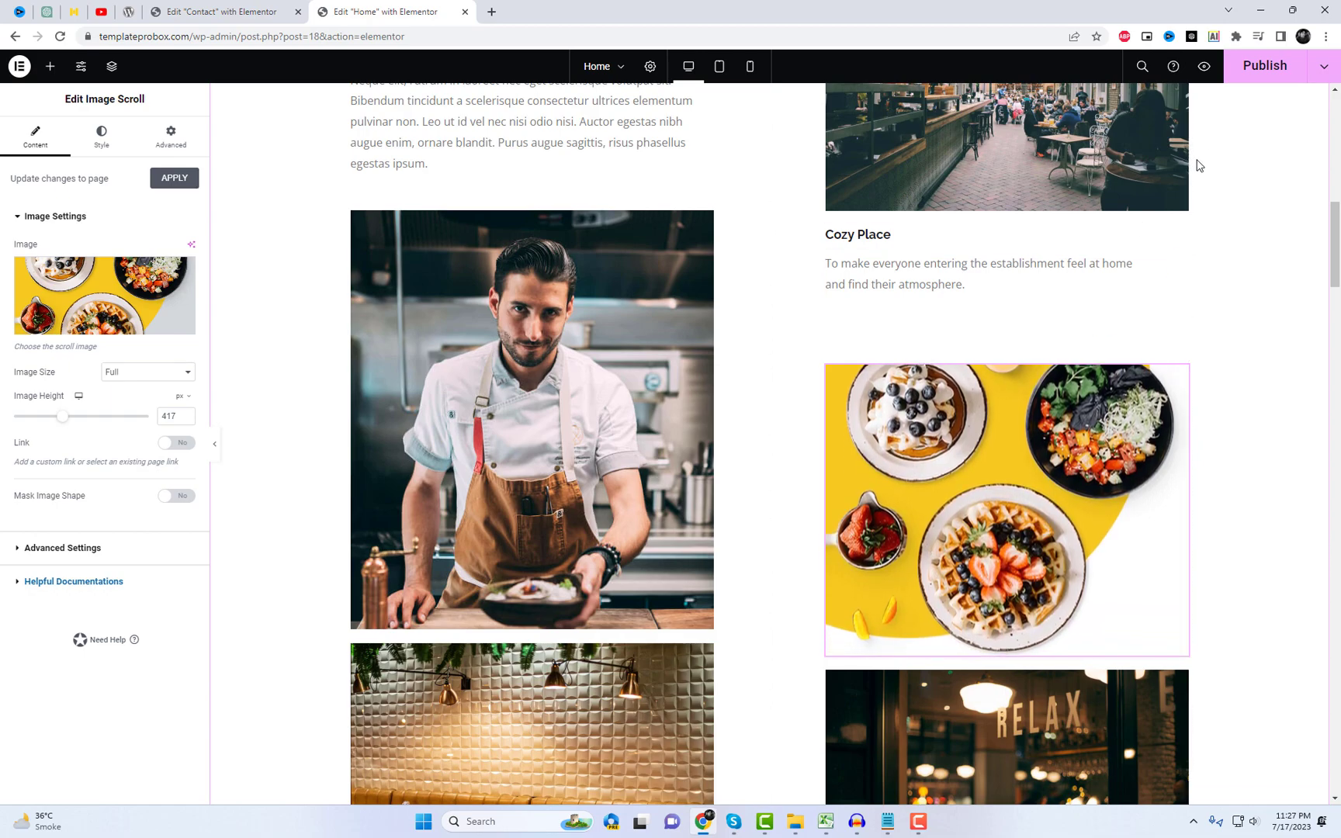
left_click(1253, 78)
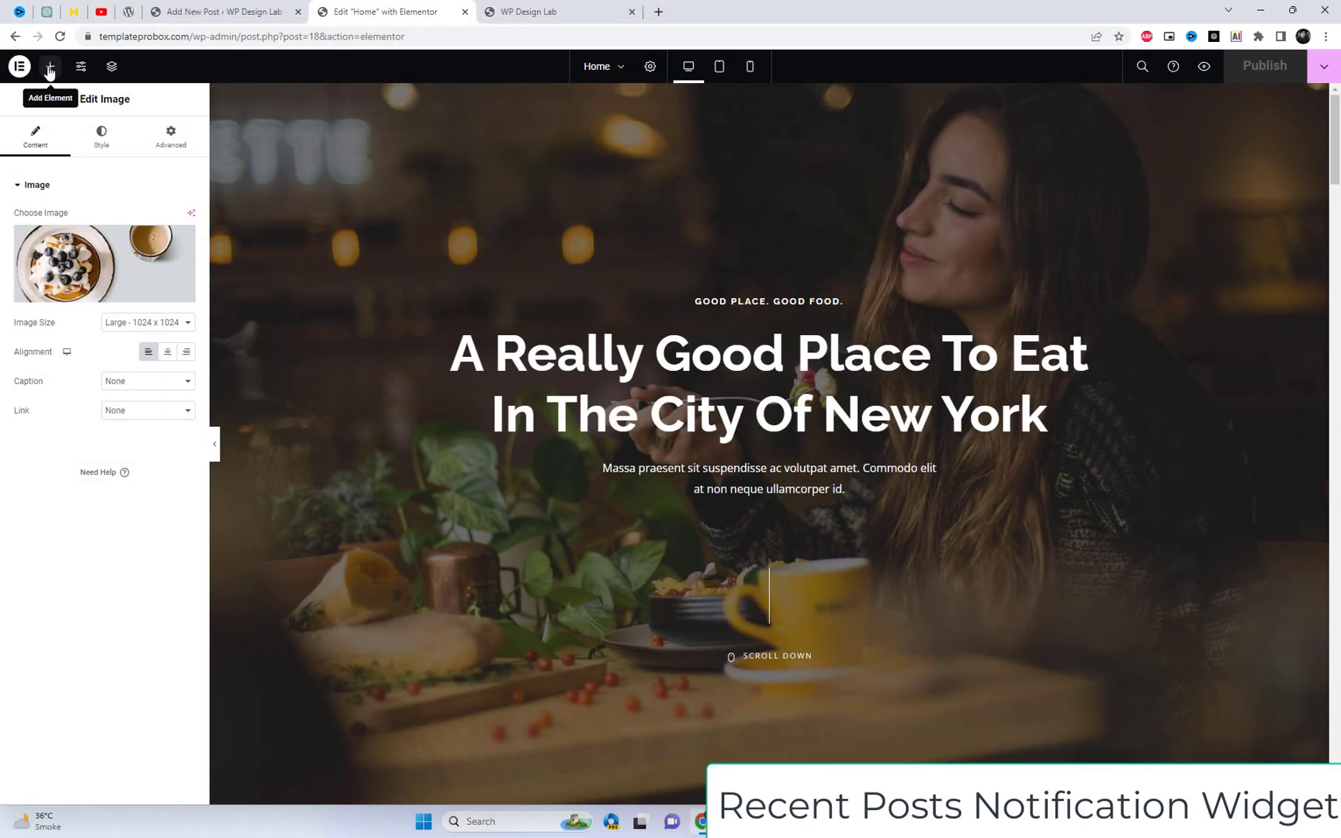
Find the Recent Posts Notification widget by searching for "rece" and place it below the hero section's intro text
left_click(49, 66)
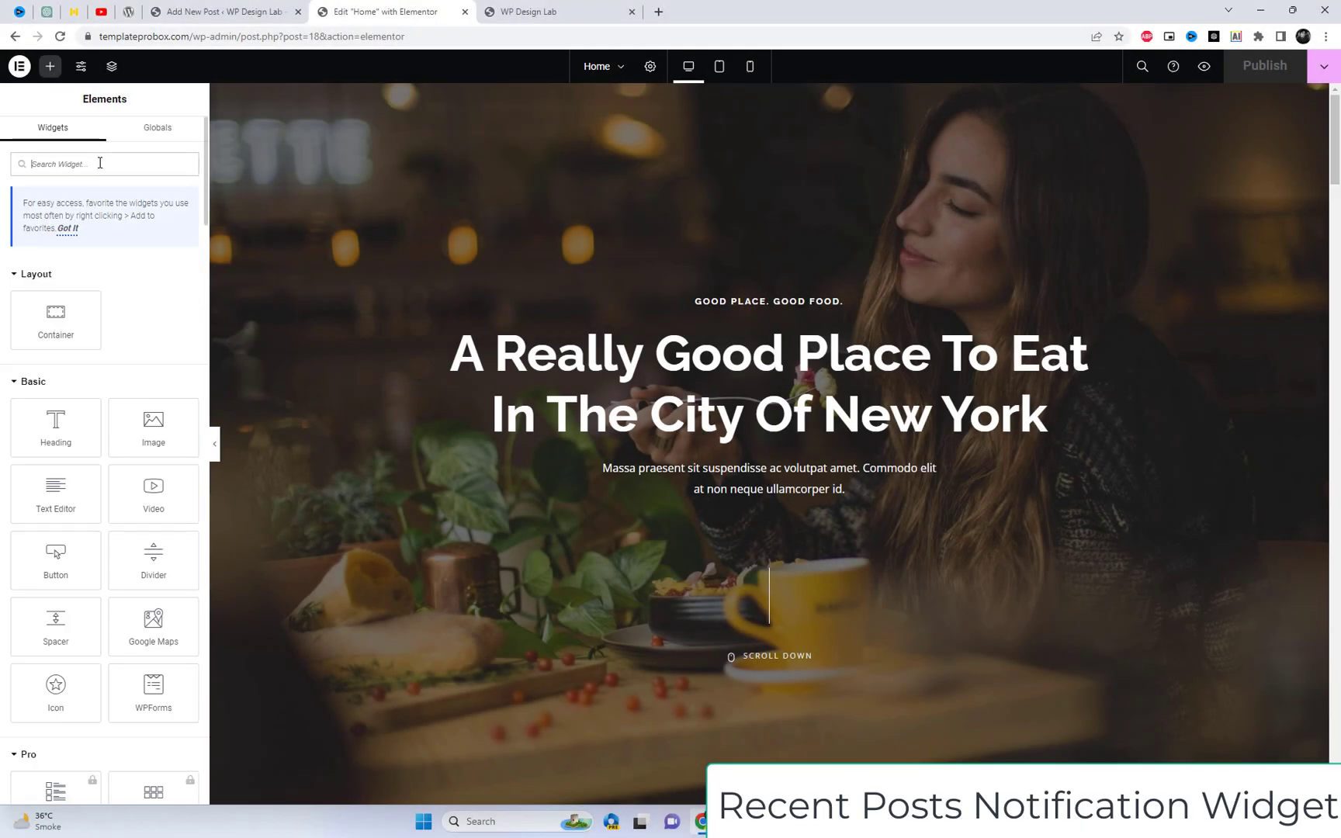
type("rece")
left_click_drag(56, 283, 776, 524)
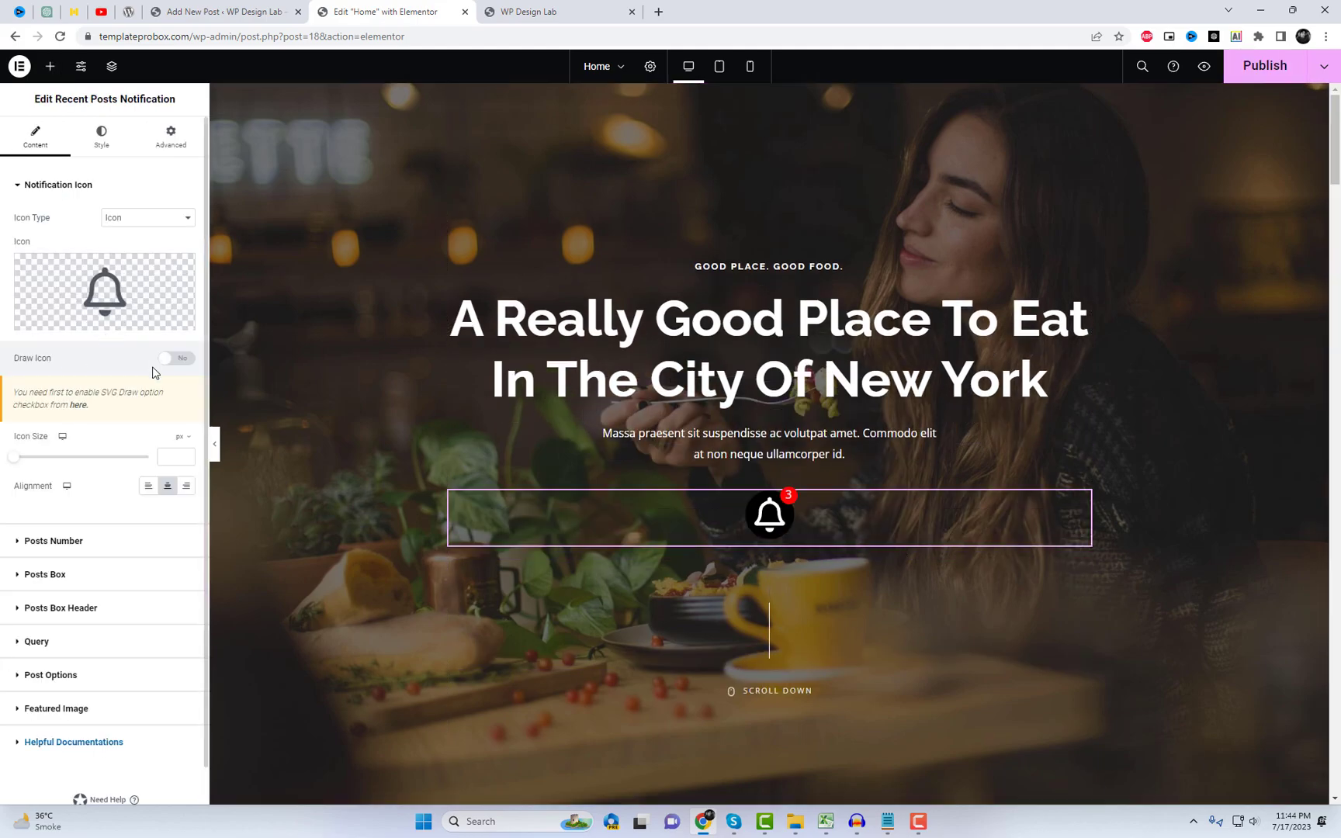
Set the notification's posts number to 5, open its posts box, and widen the box to 518 px
left_click(99, 540)
type("5")
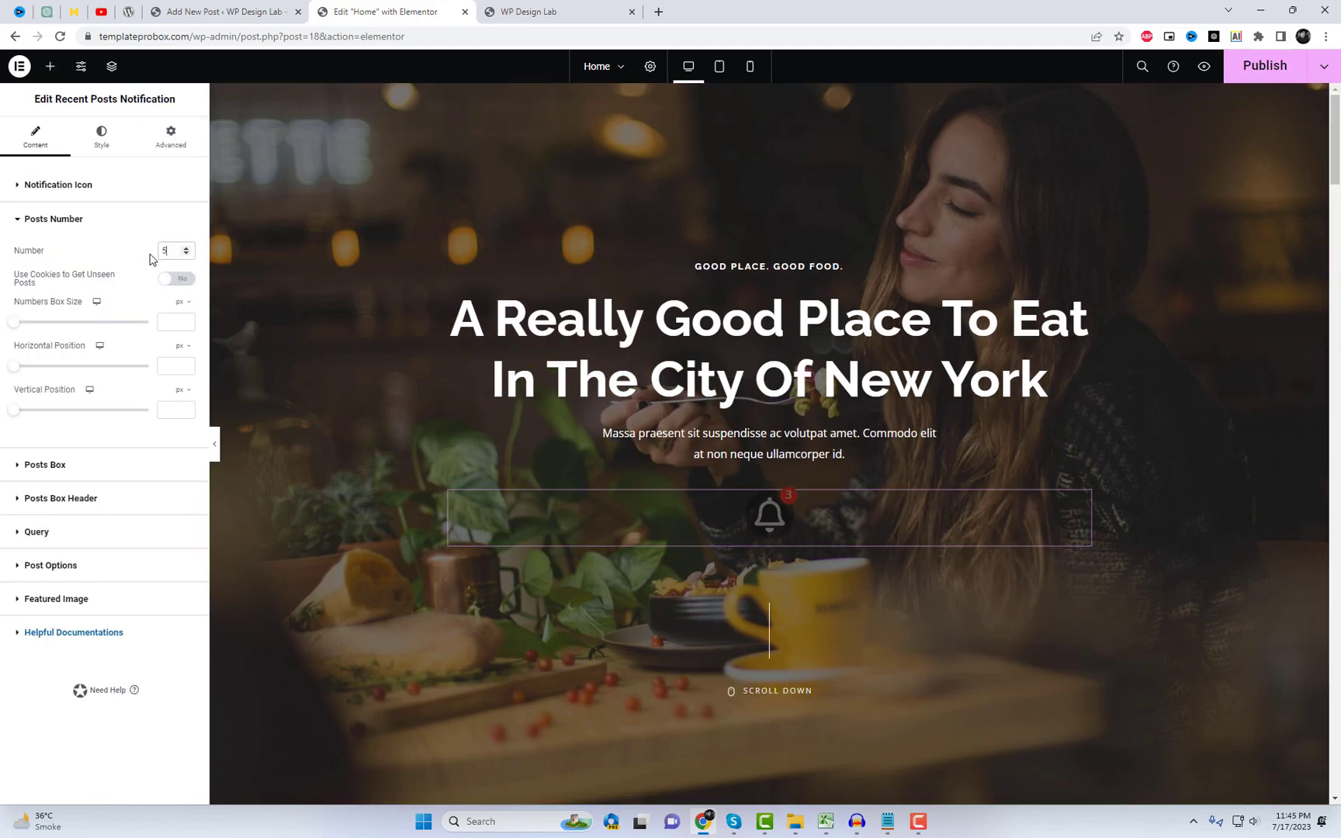
left_click(777, 520)
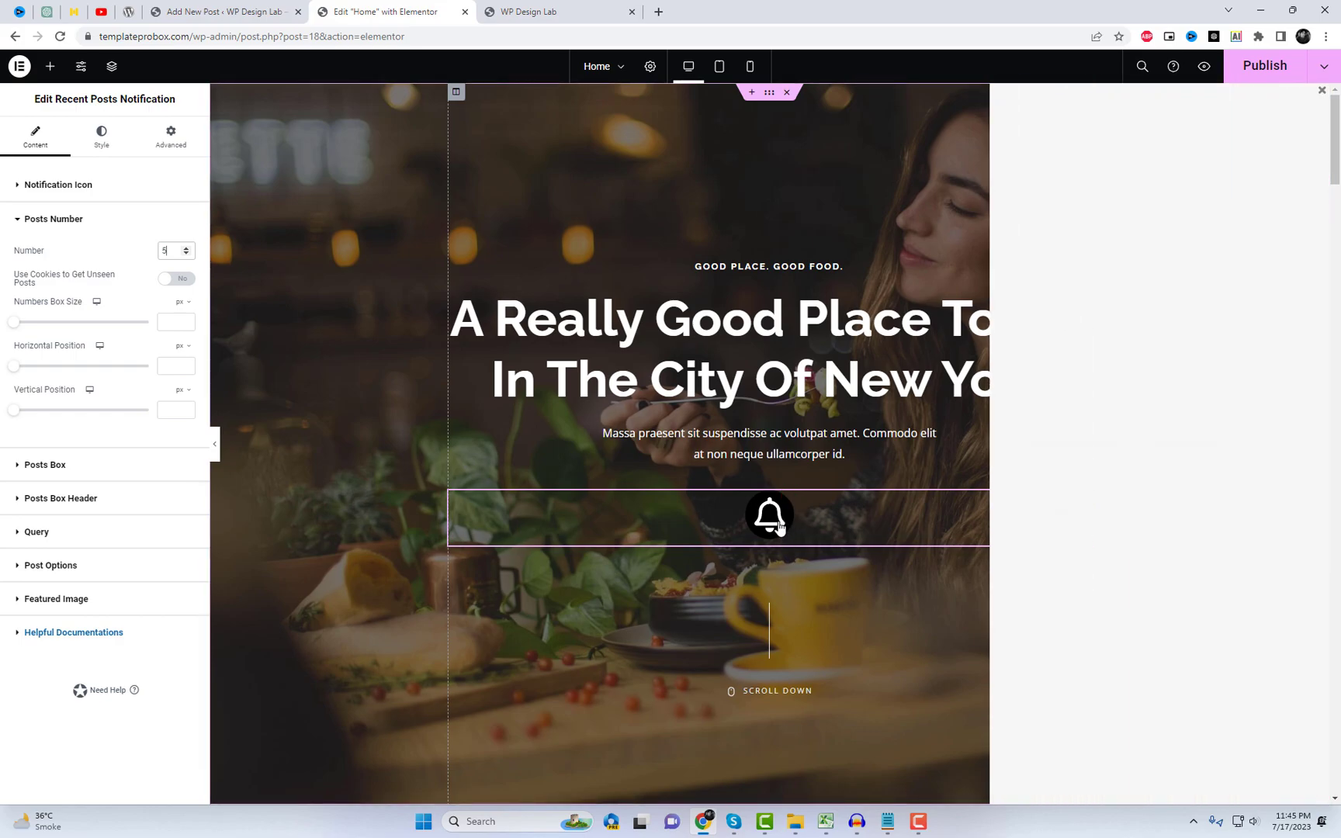
left_click(90, 472)
left_click_drag(11, 305, 83, 303)
Try a top padding of 20 px on the notification widget, and undo it
left_click(103, 140)
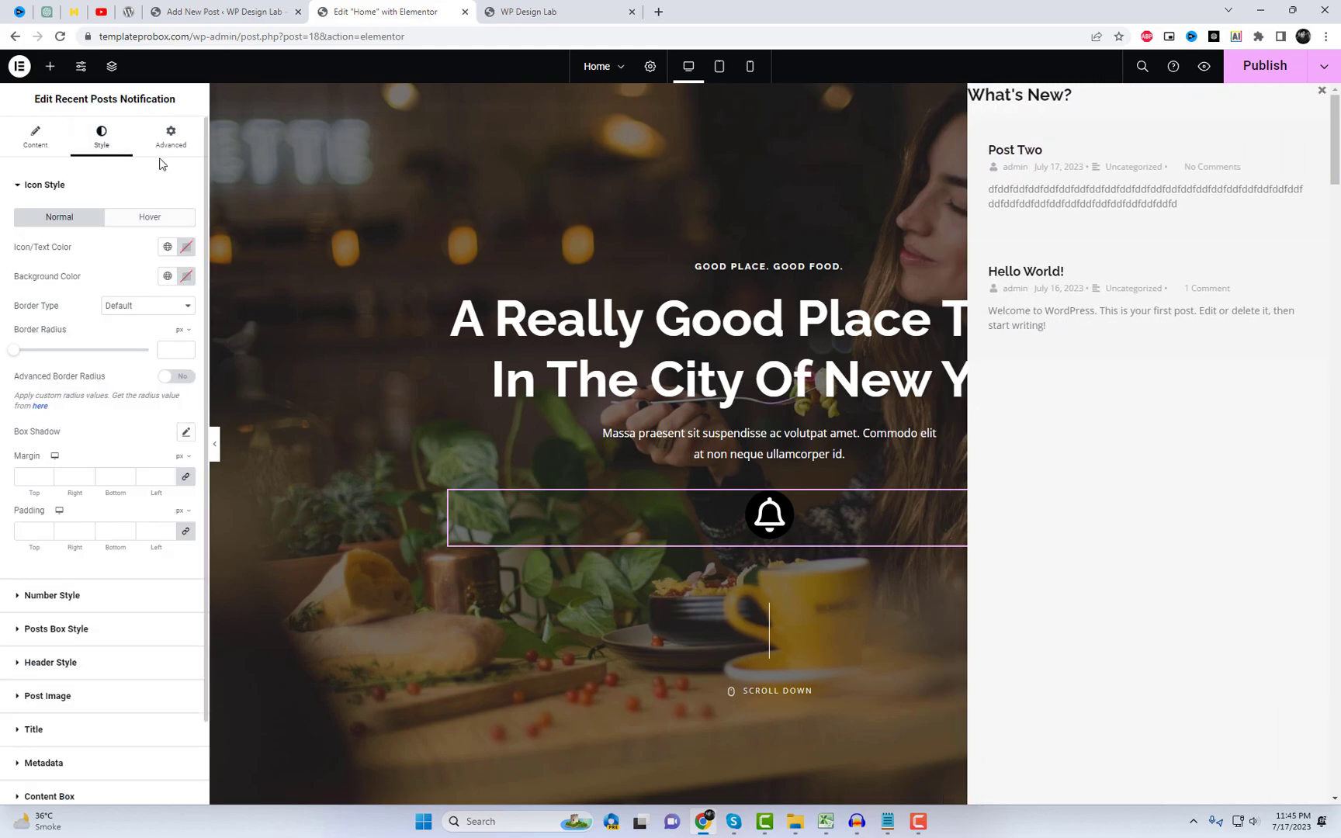
left_click(168, 141)
left_click(183, 288)
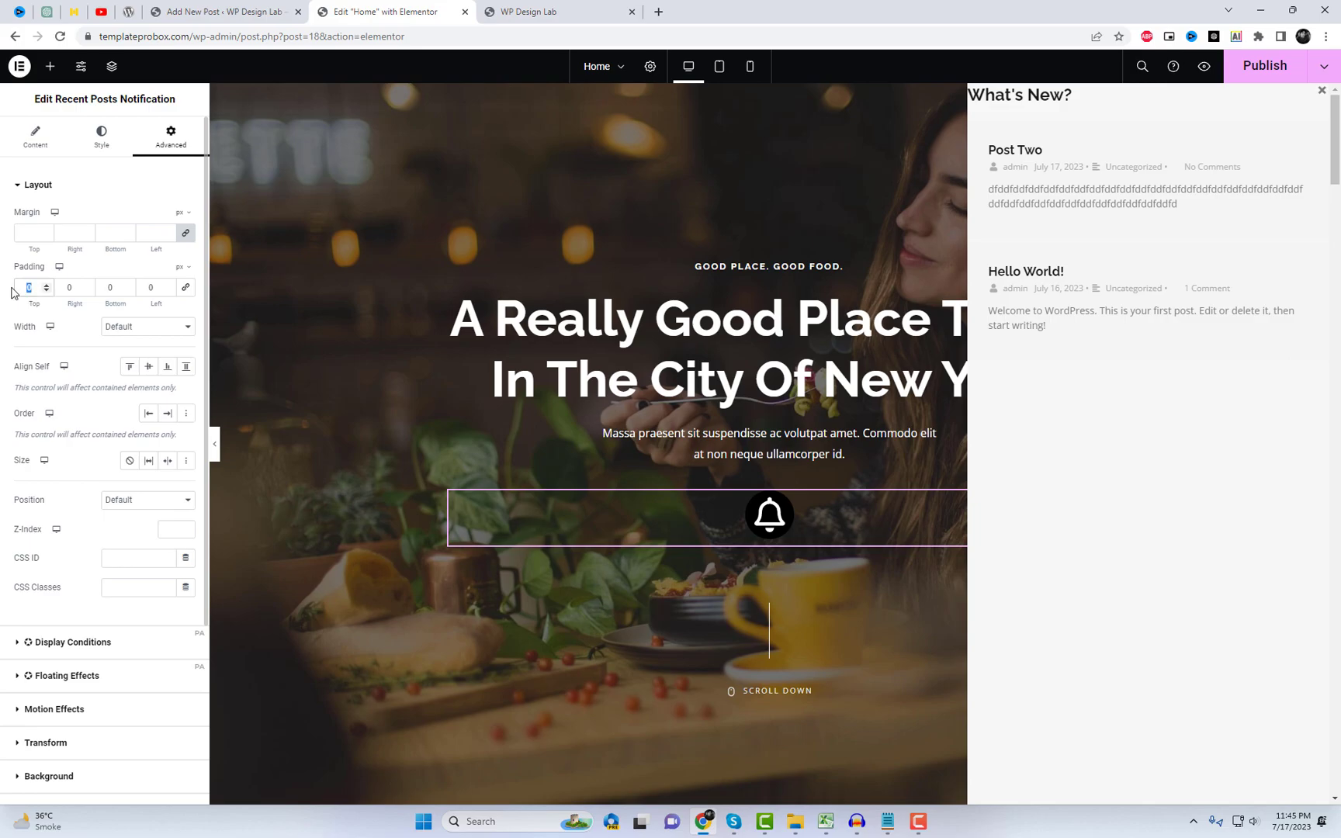
type("20")
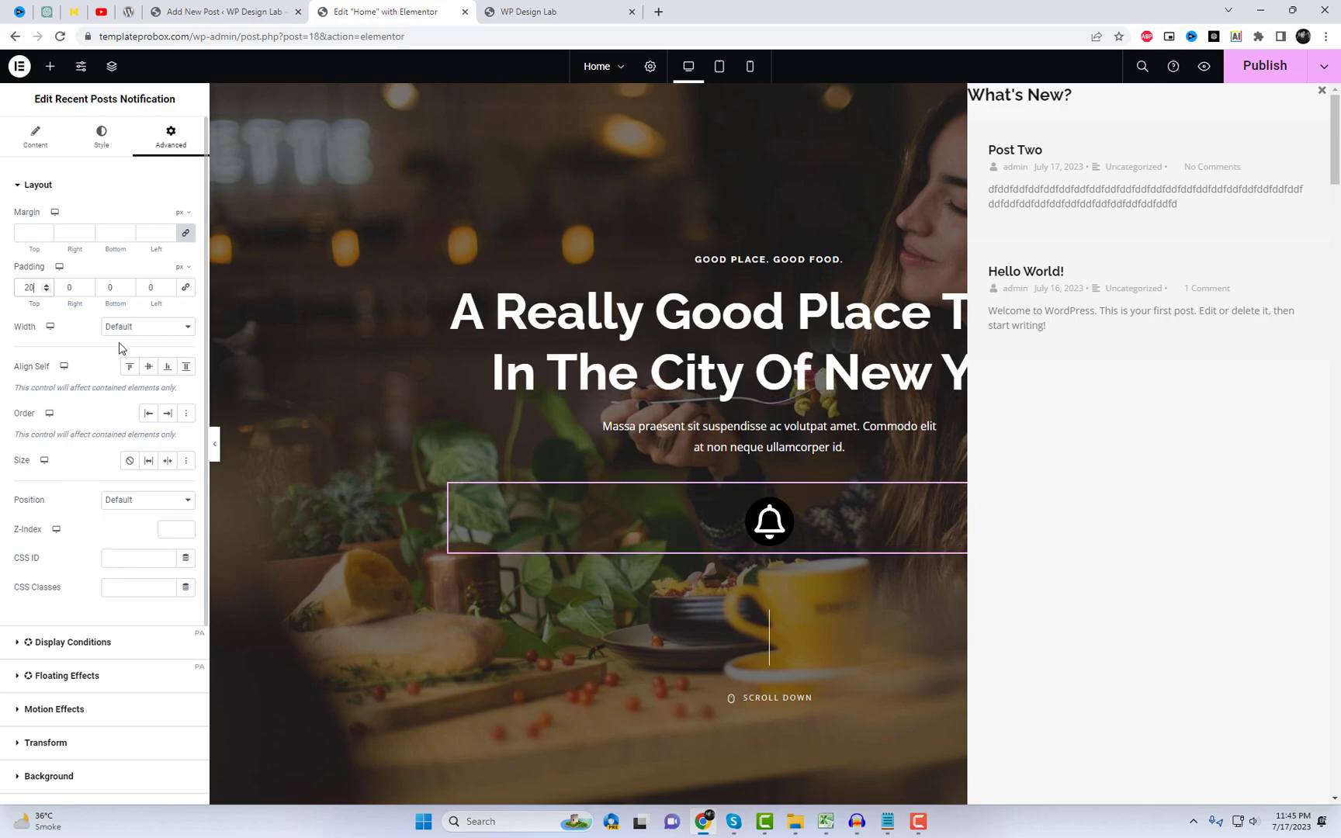
key("ctrl+z")
Change the posts box header title to "Recent Posts" and enable its header icon
left_click(9, 152)
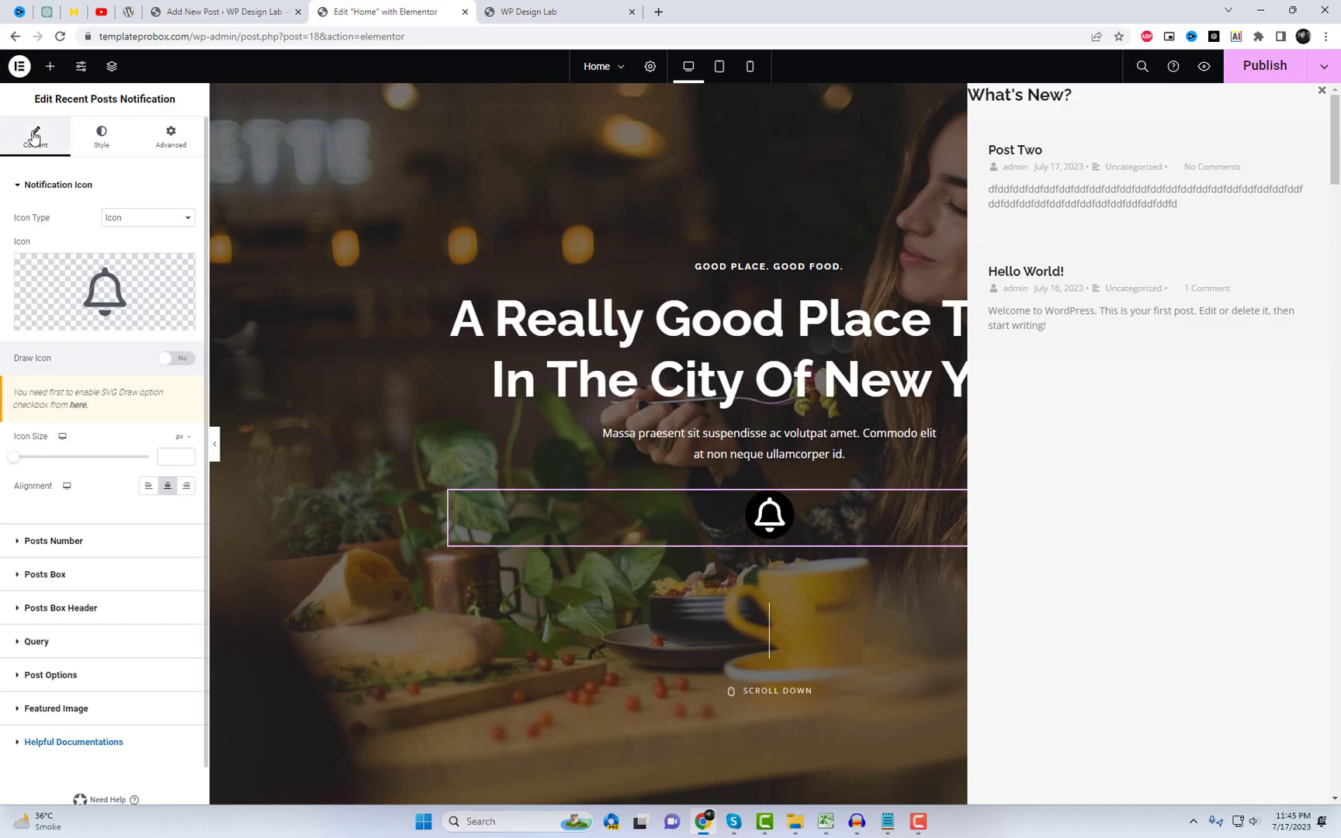
left_click(115, 609)
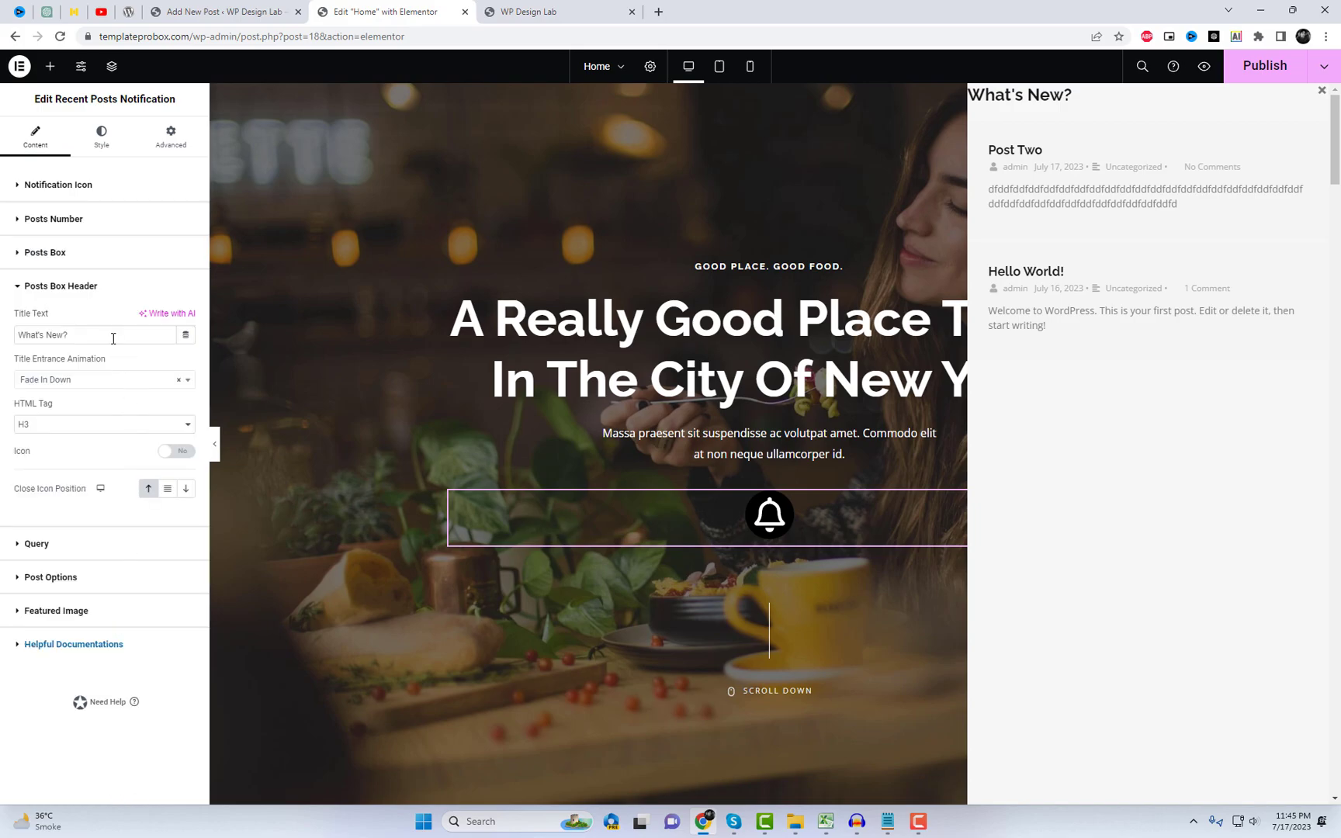
type("Recent")
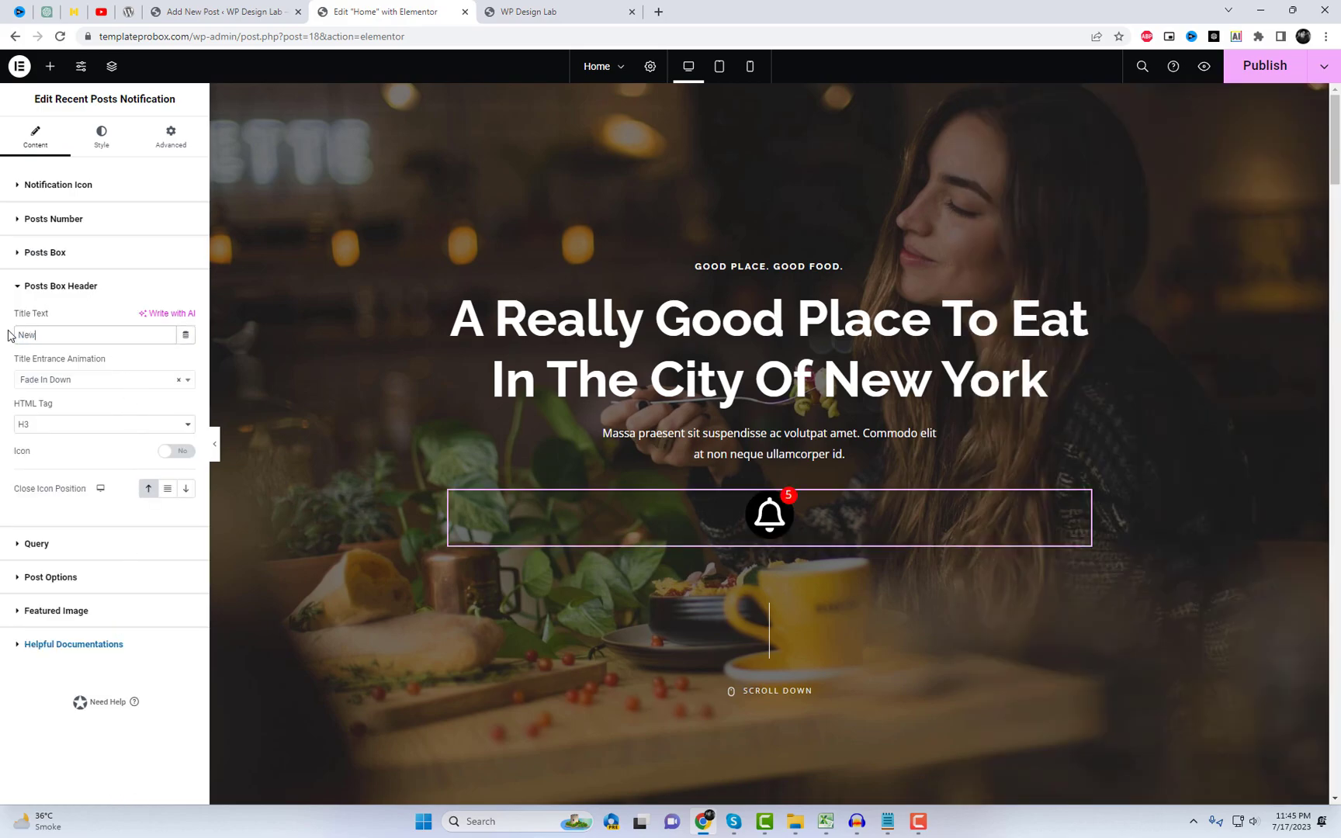
type(" Posts")
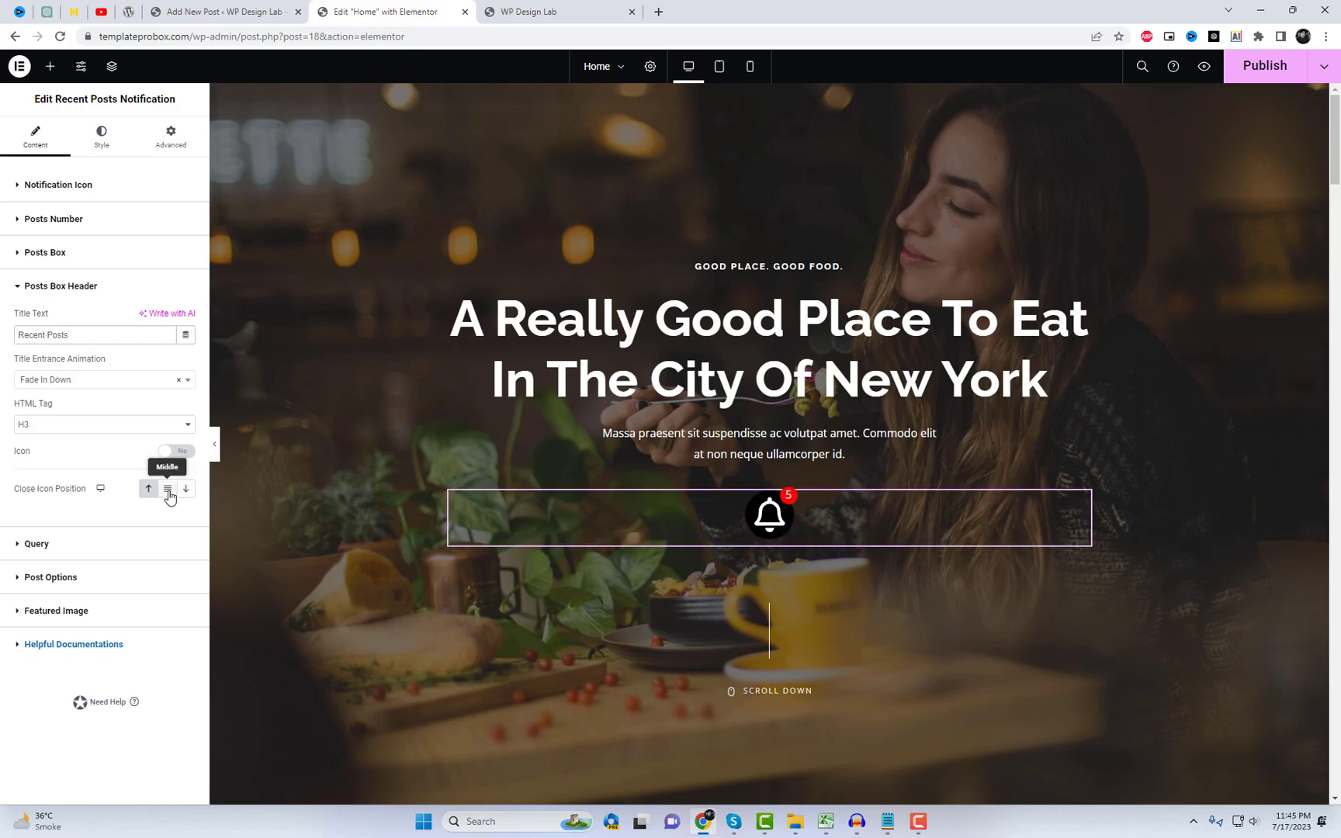
left_click(178, 450)
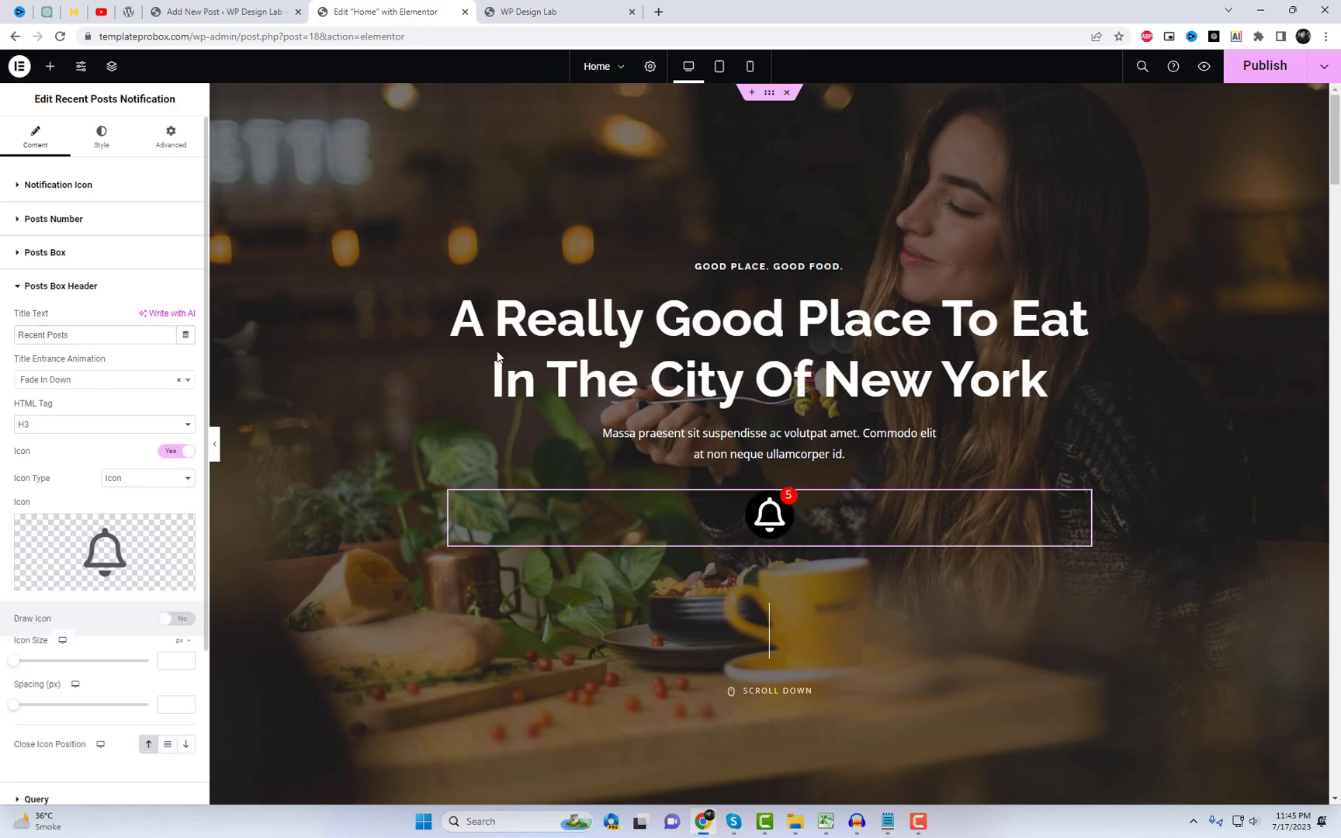
Open the posts box and set its header icon size to 38 px, spacing to 17 px and close icon position to Middle
left_click(788, 513)
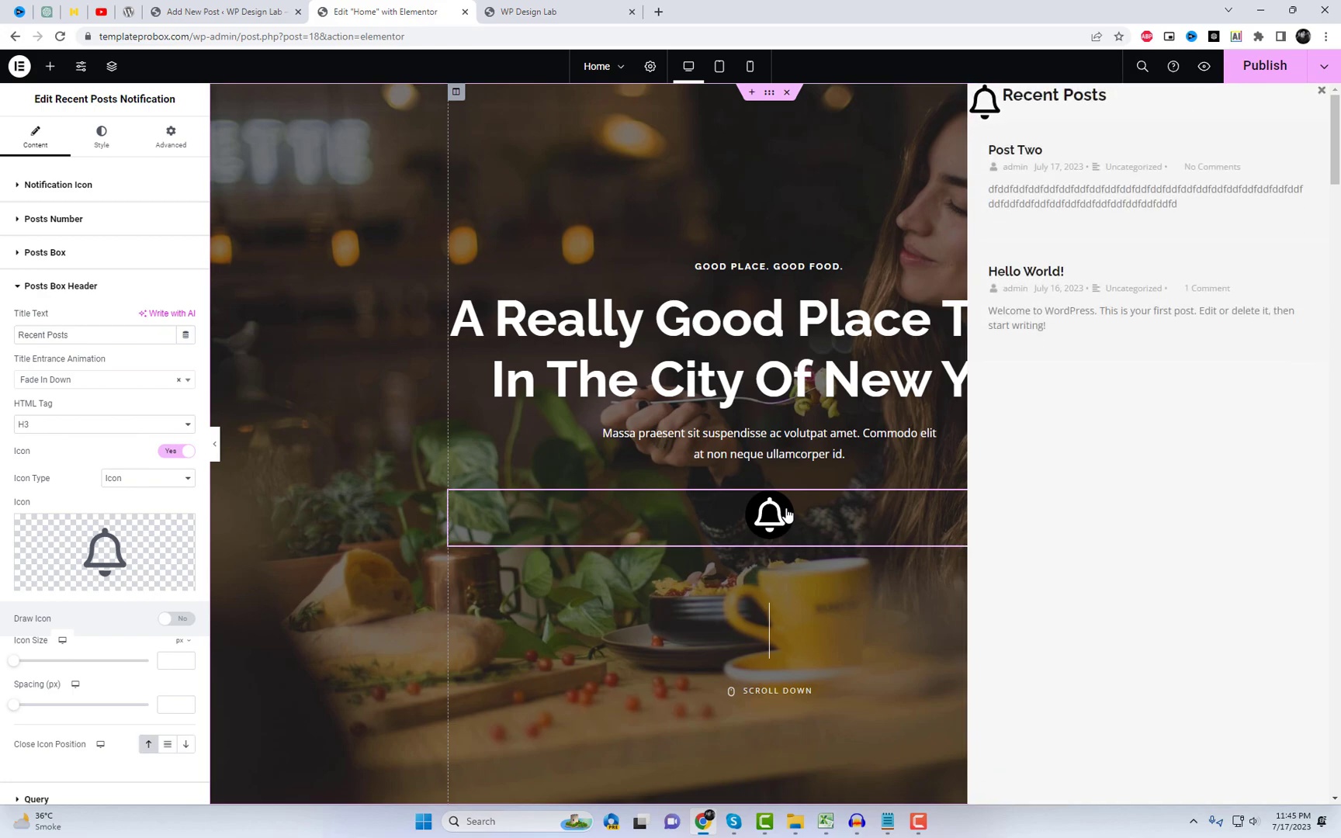
left_click_drag(15, 662, 65, 662)
left_click_drag(22, 707, 37, 707)
scroll(88, 709, "down", 2)
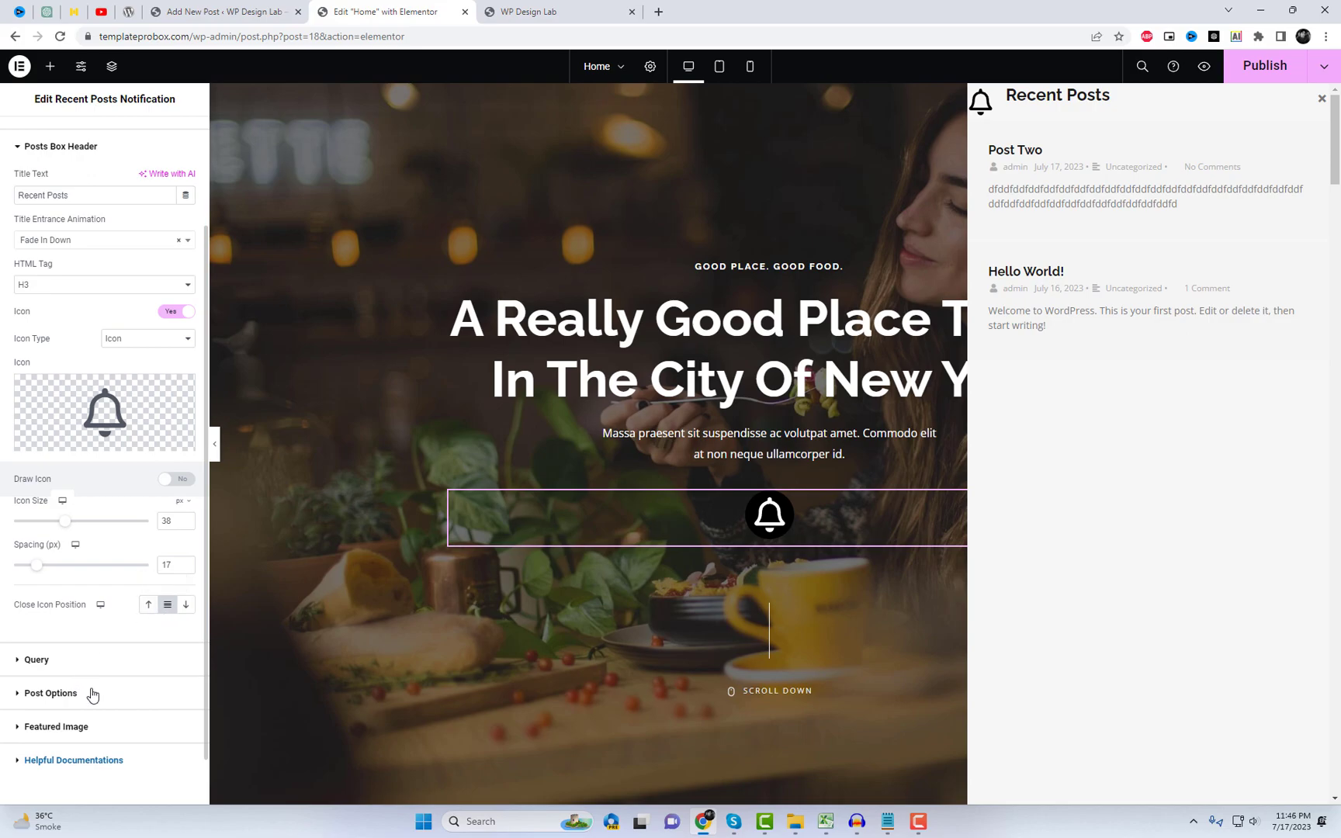
Try out a maximum height for the posts box and set its position to Left
left_click(50, 693)
left_click(90, 262)
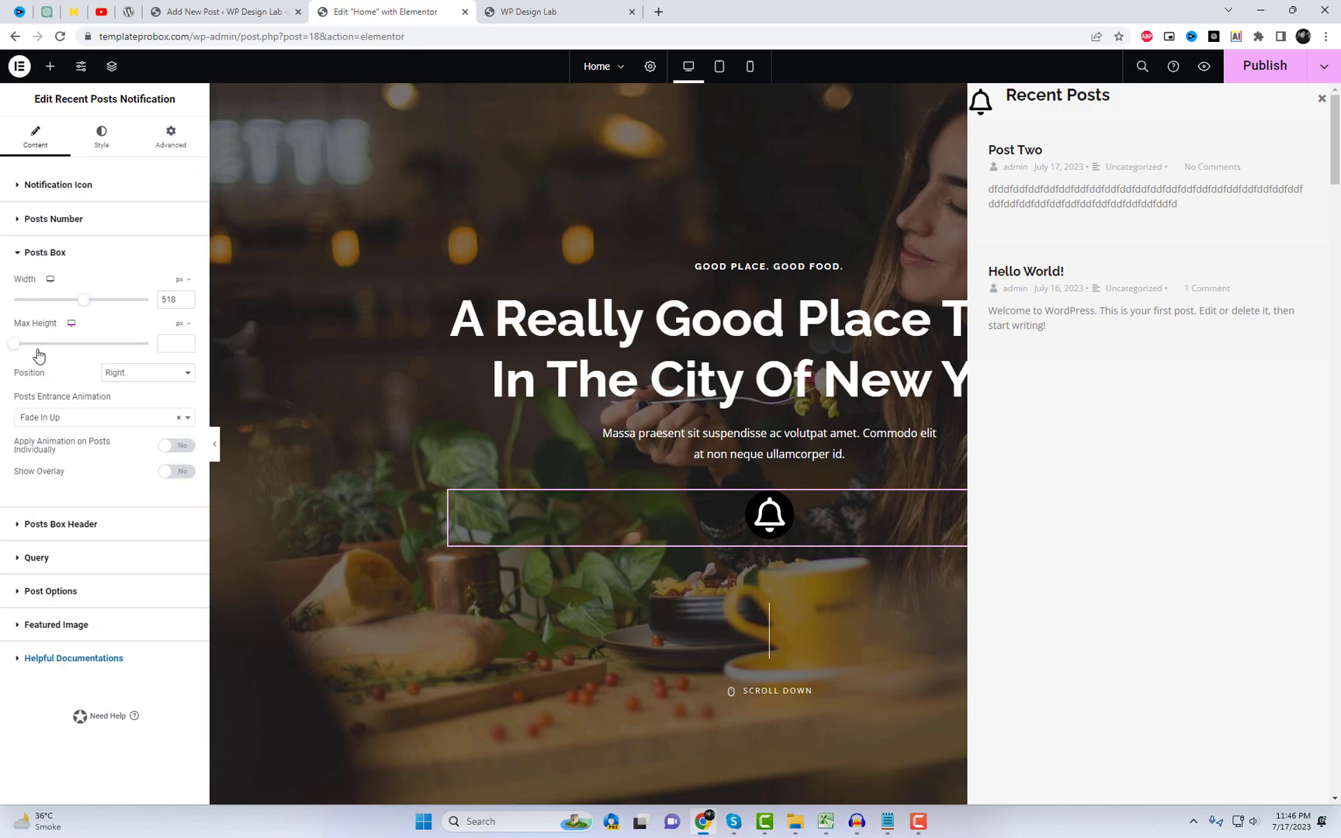
left_click_drag(15, 344, 52, 344)
left_click(153, 378)
left_click(148, 390)
Apply the entrance animation to the posts individually, preview the posts box, and publish the page
left_click(777, 515)
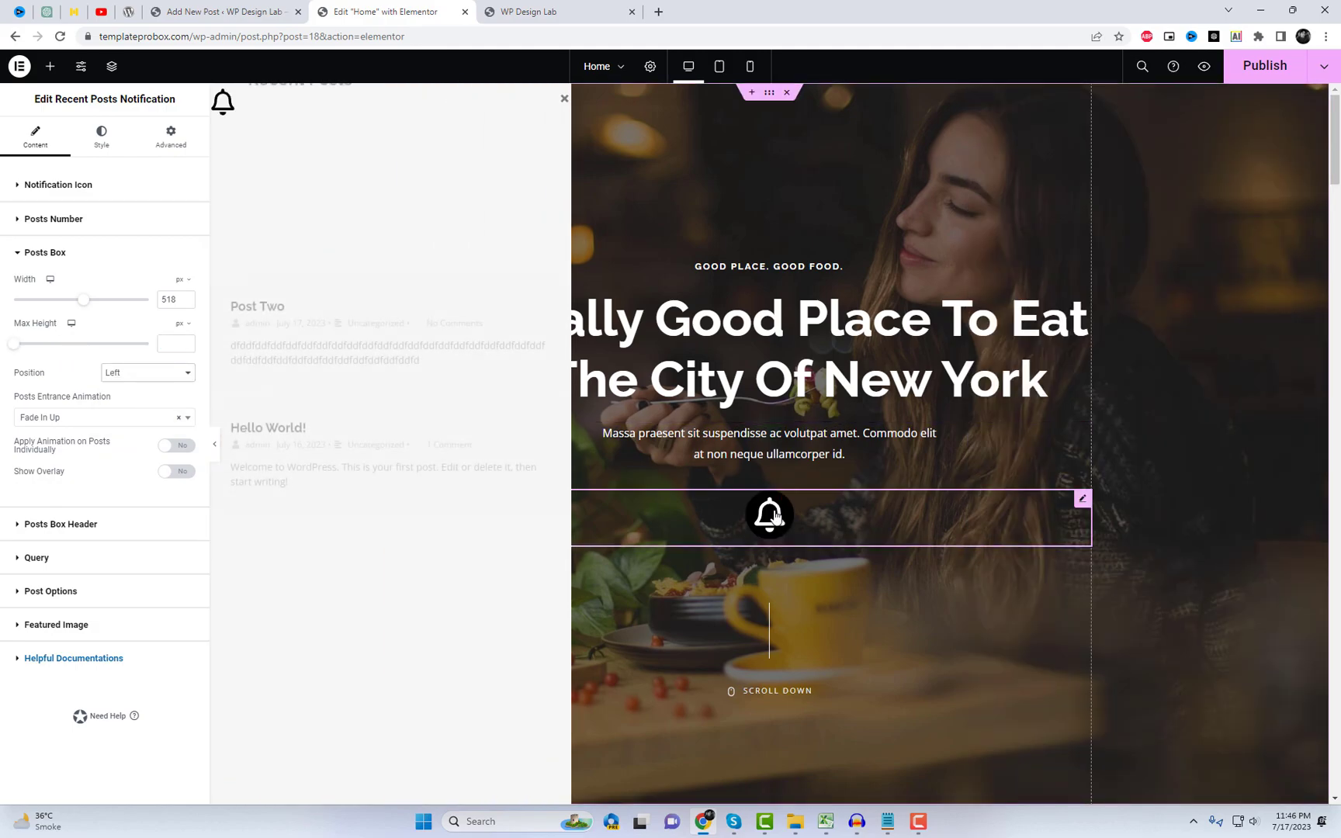
left_click(178, 446)
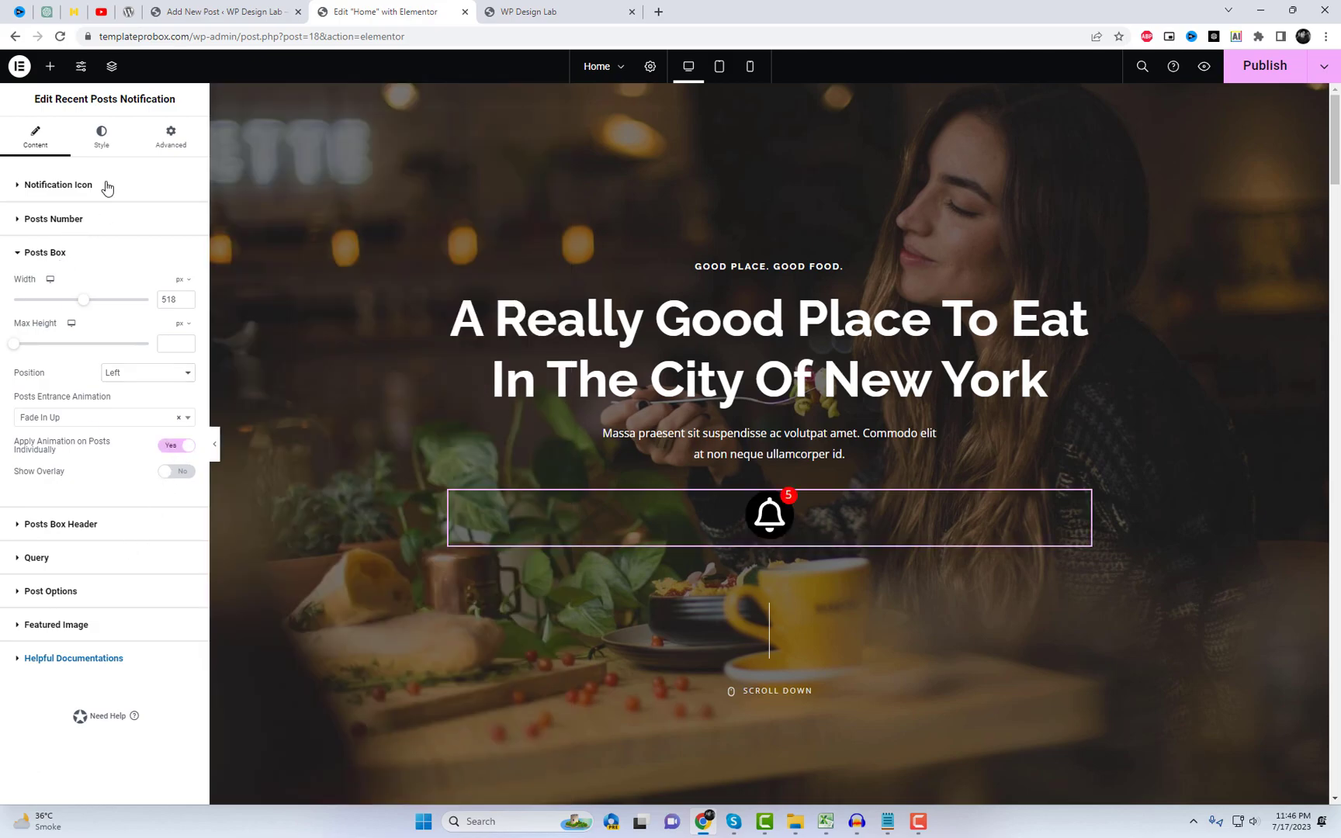
left_click(767, 513)
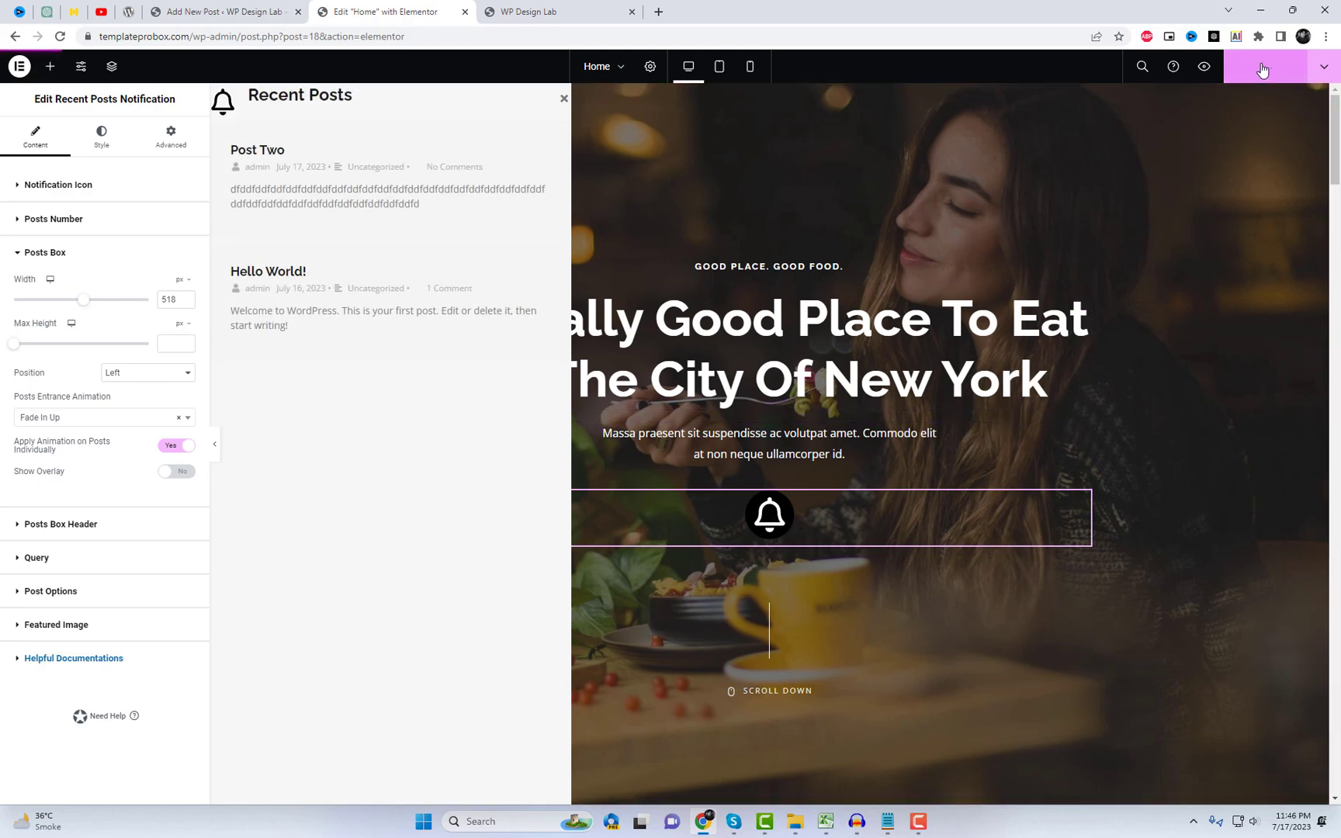
Check the recent posts box on the live site by opening it from the bell icon and closing it again
left_click(536, 11)
left_click(676, 524)
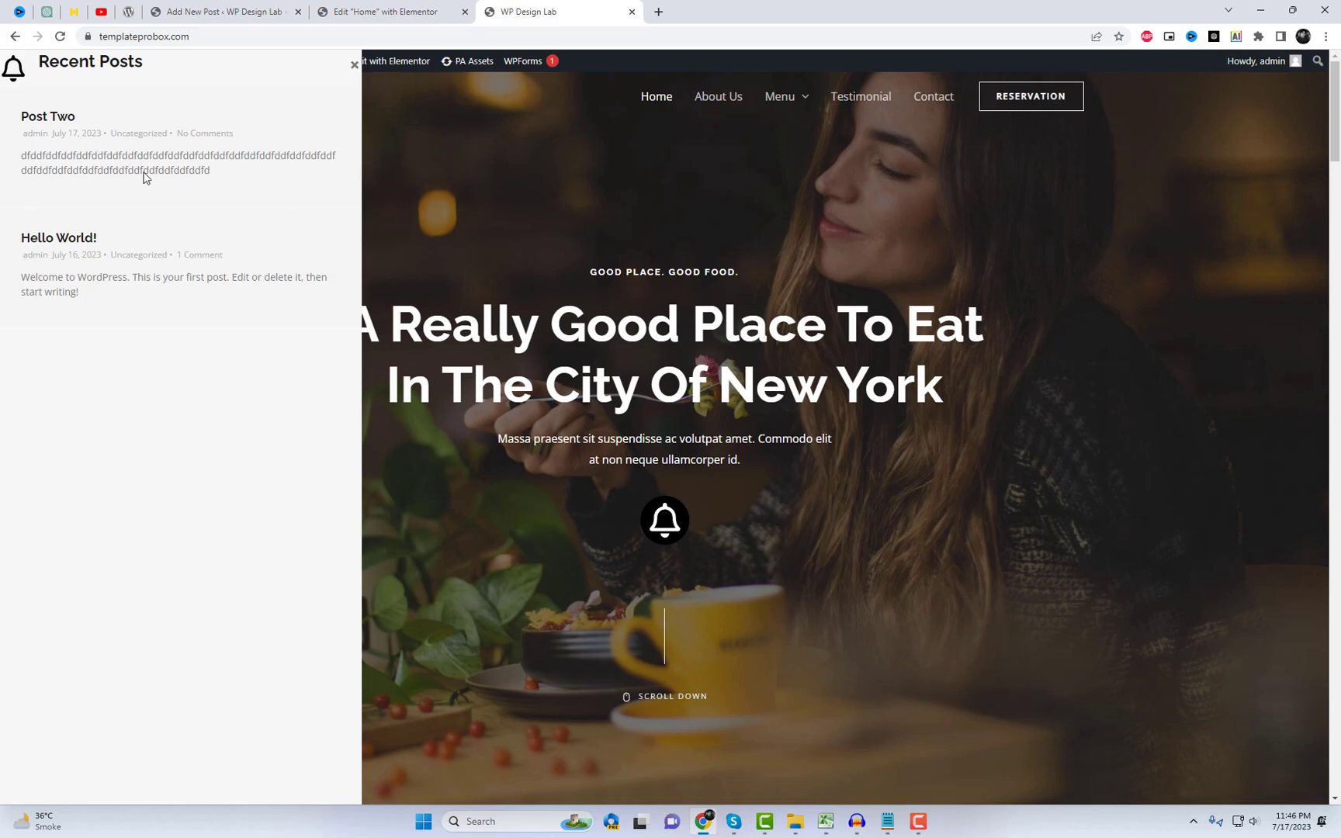
left_click(355, 67)
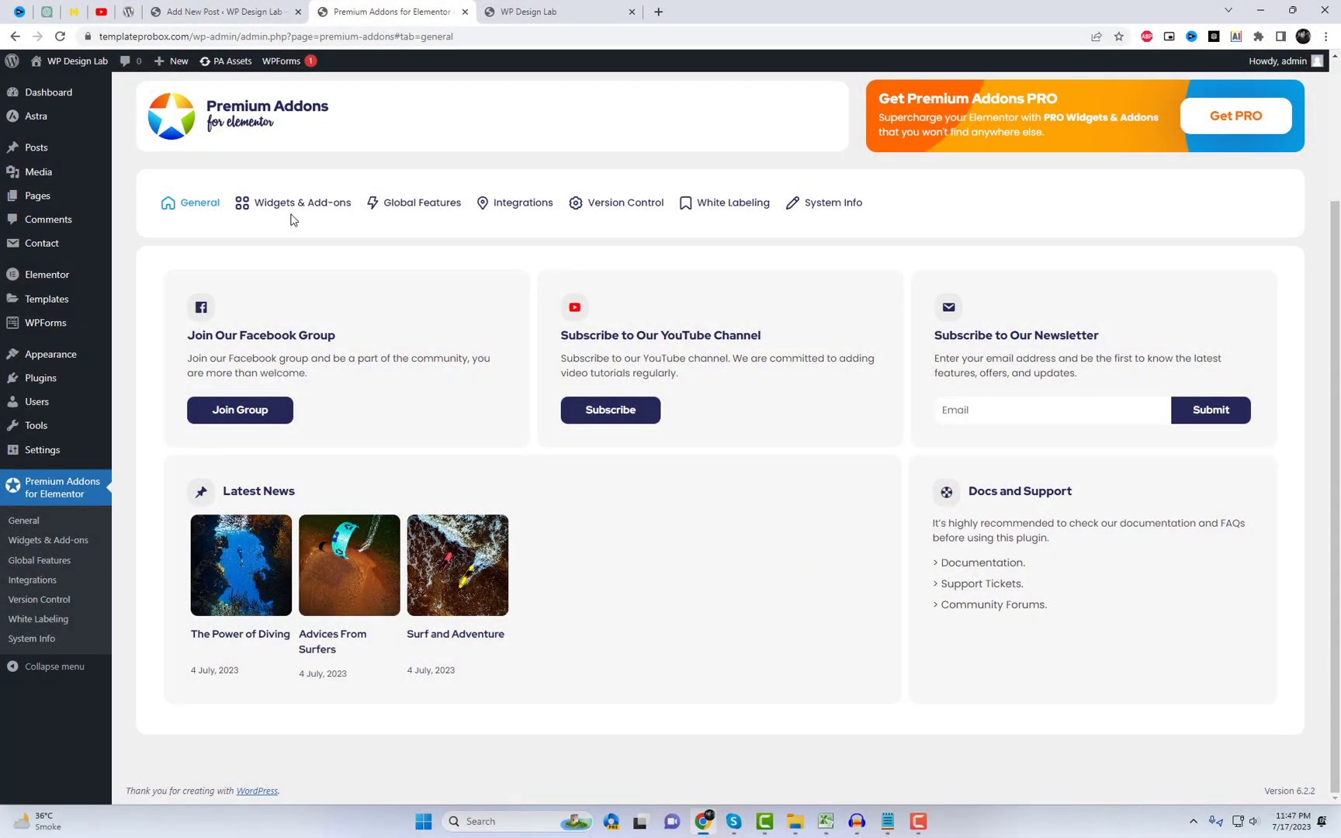
Review the Premium Addons widget list by category, from all widgets and content through image, off-grid and reviews to blurbs and CTA widgets
left_click(299, 208)
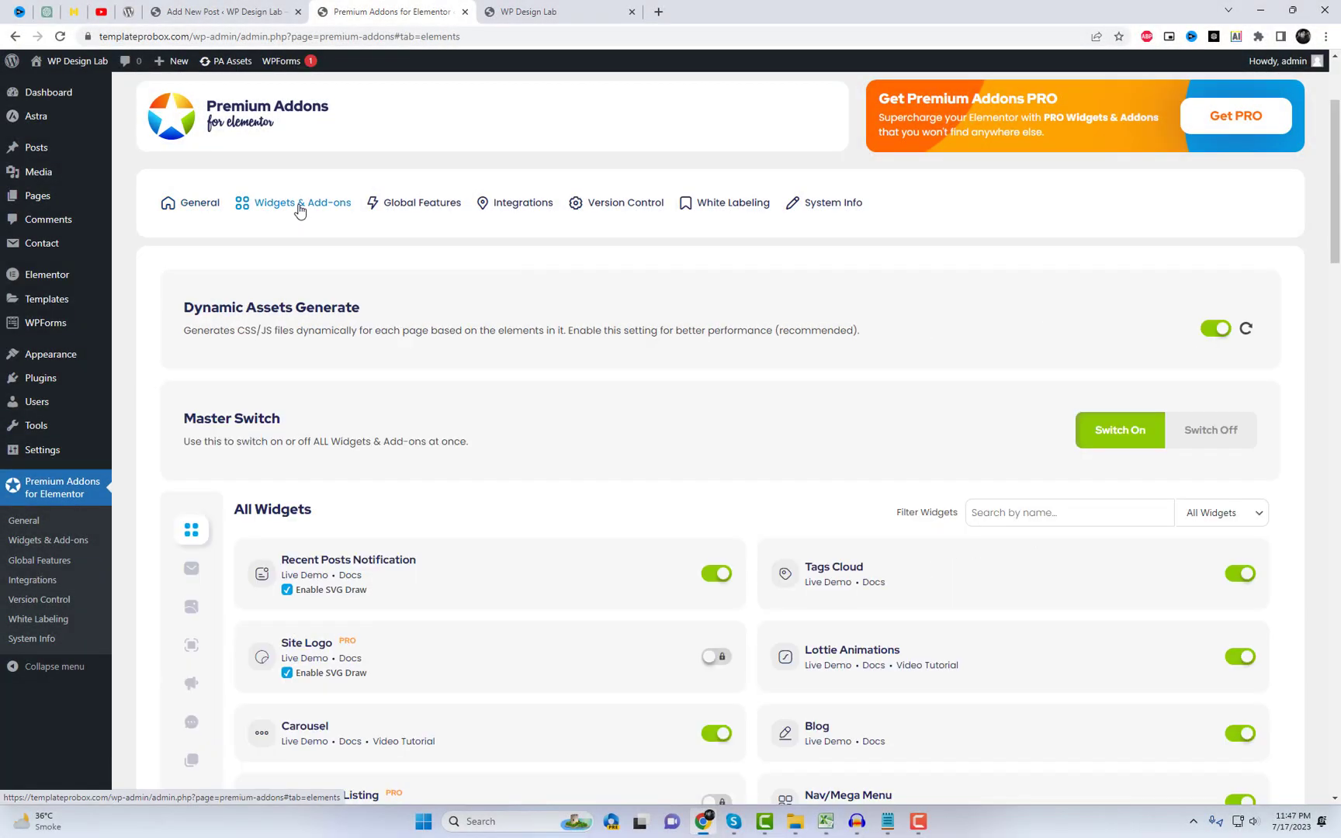
scroll(707, 434, "down", 3)
scroll(724, 464, "down", 3)
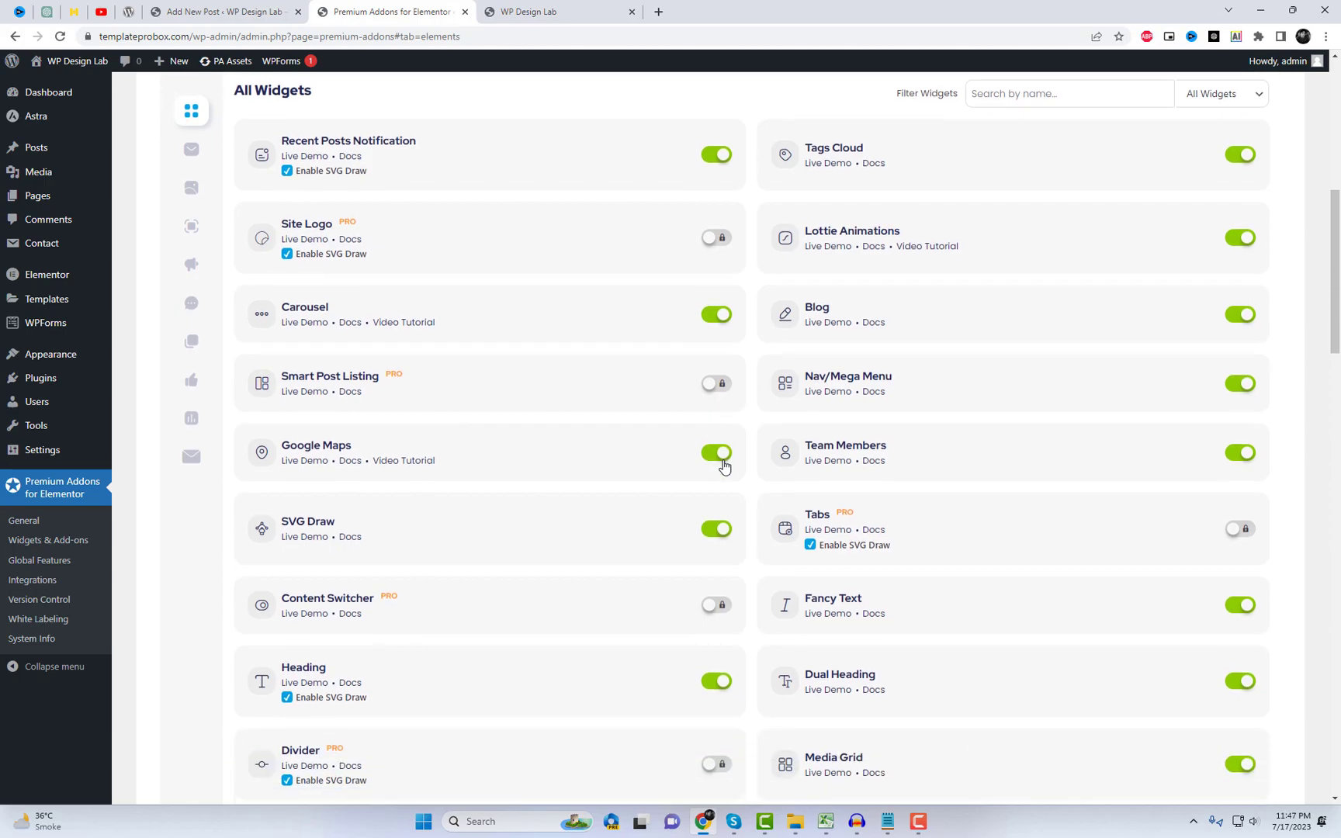
left_click(192, 150)
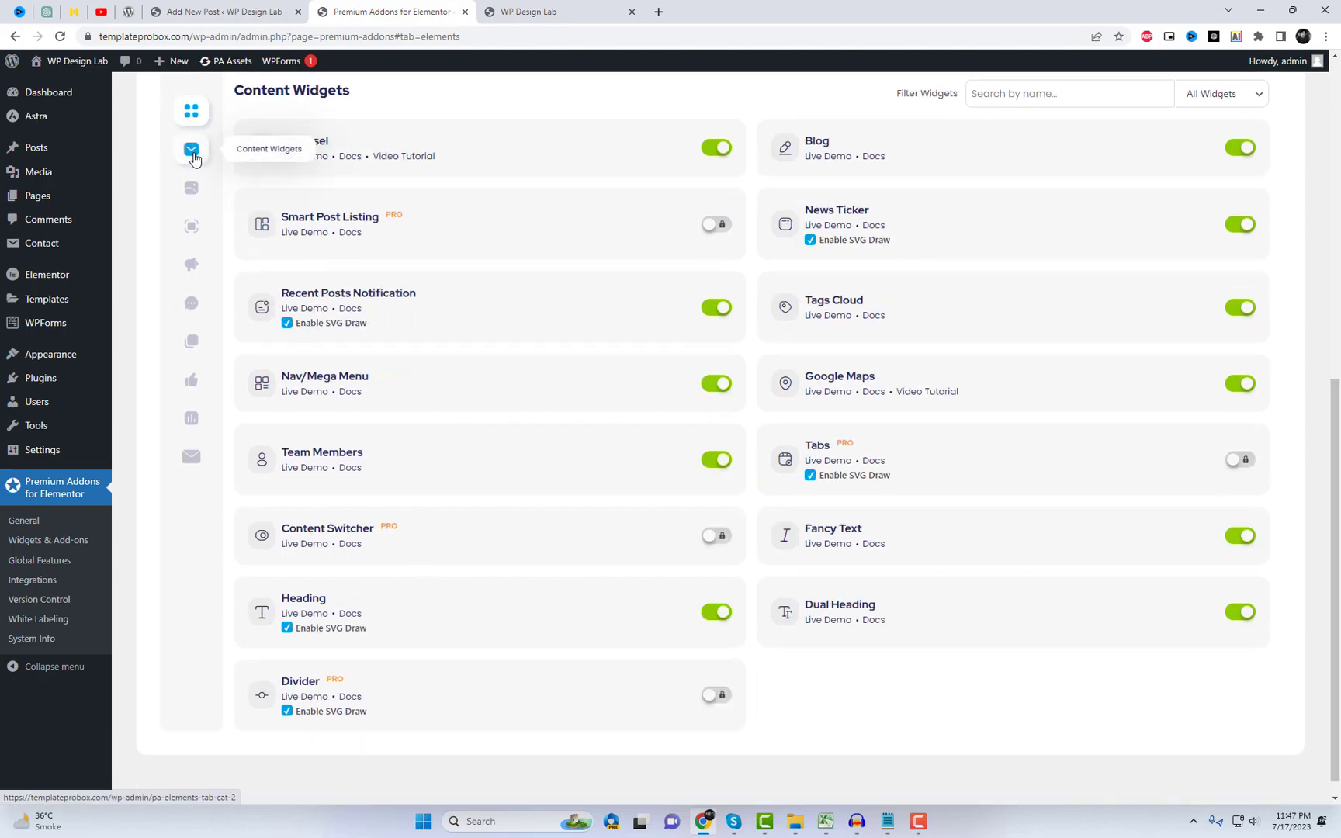
left_click(190, 192)
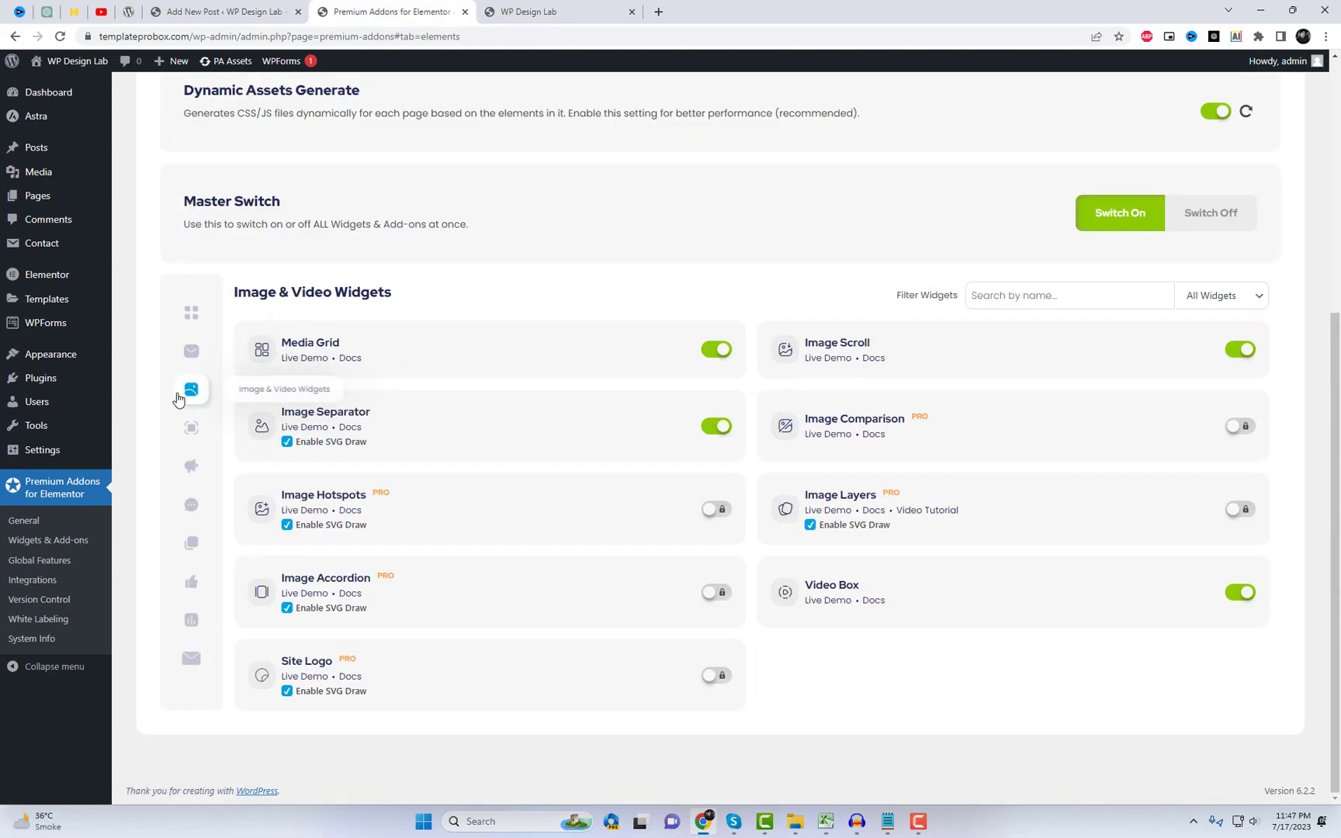
left_click(188, 432)
left_click(191, 481)
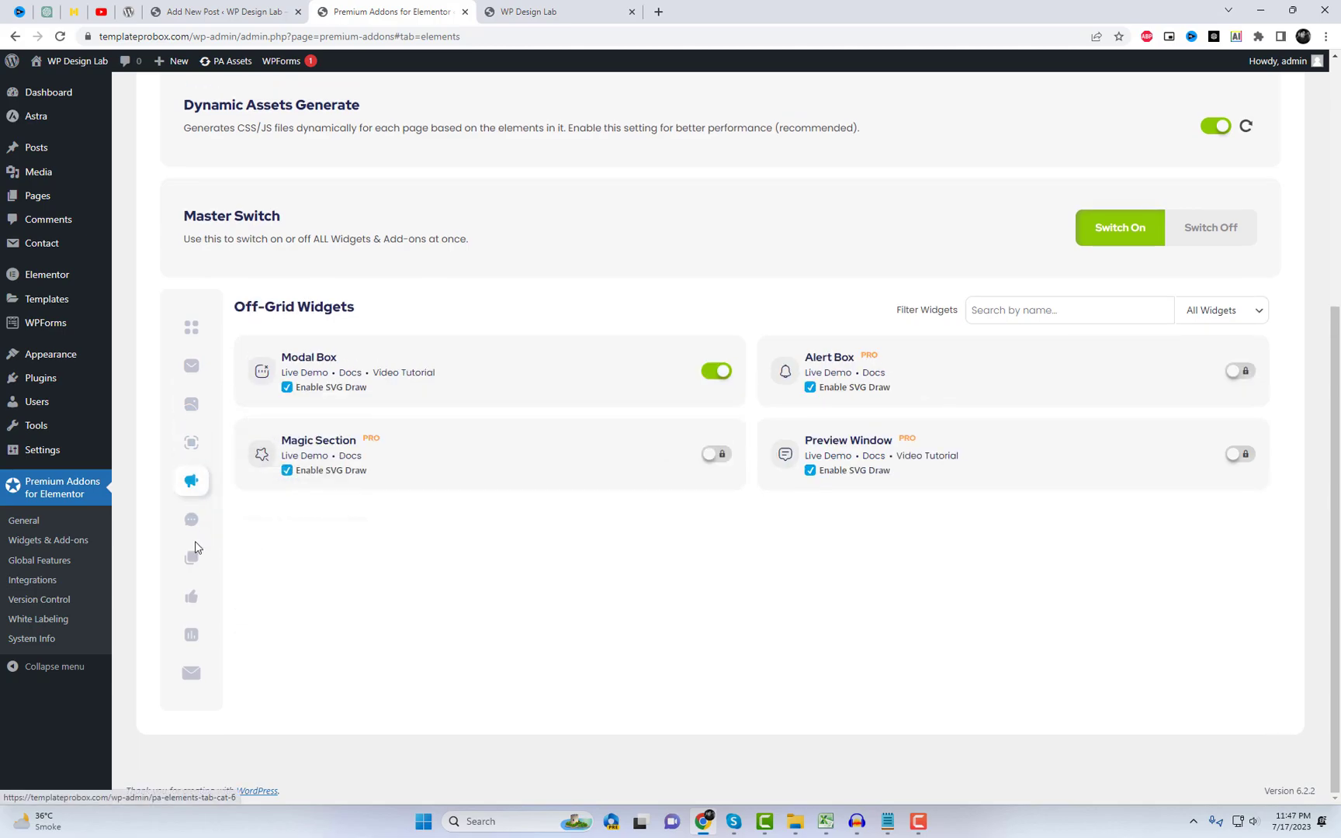
left_click(192, 521)
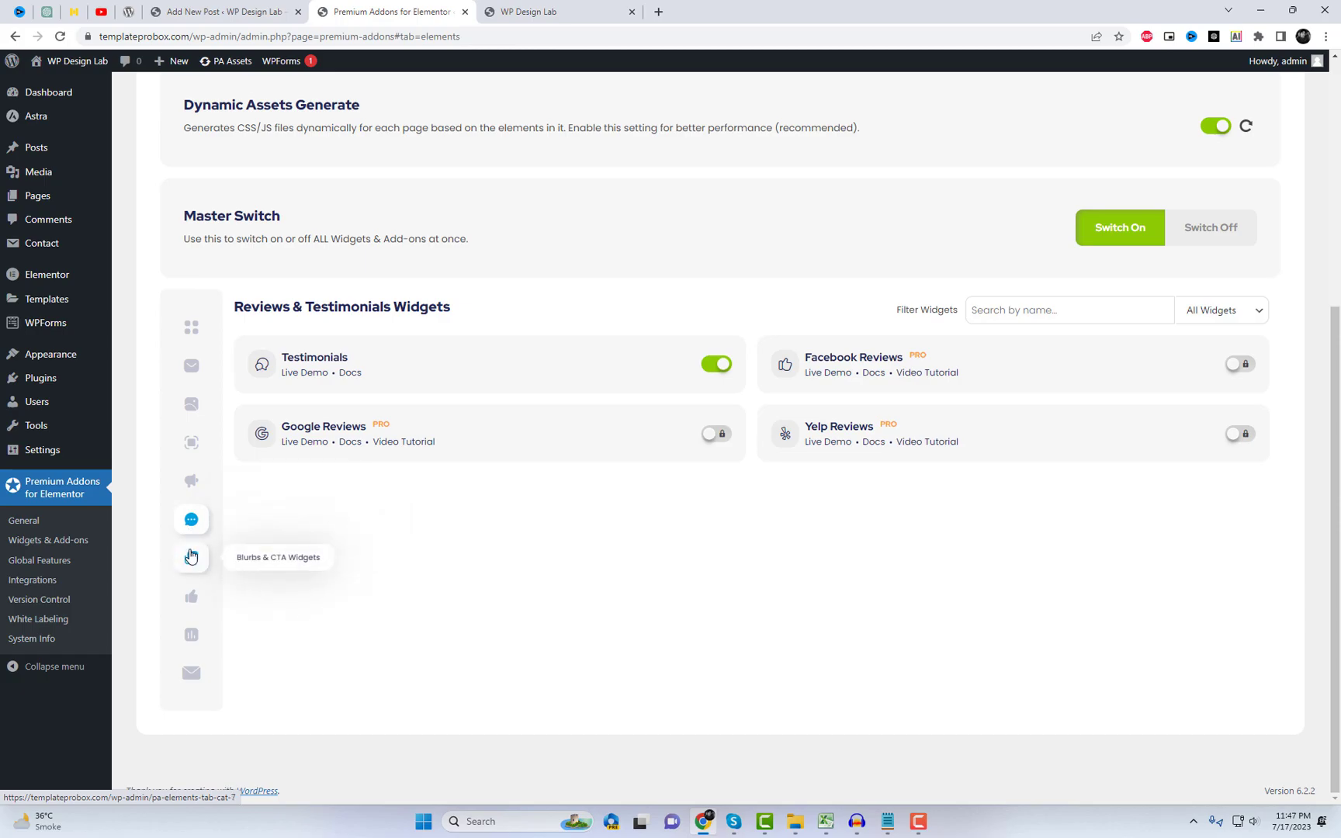
left_click(191, 556)
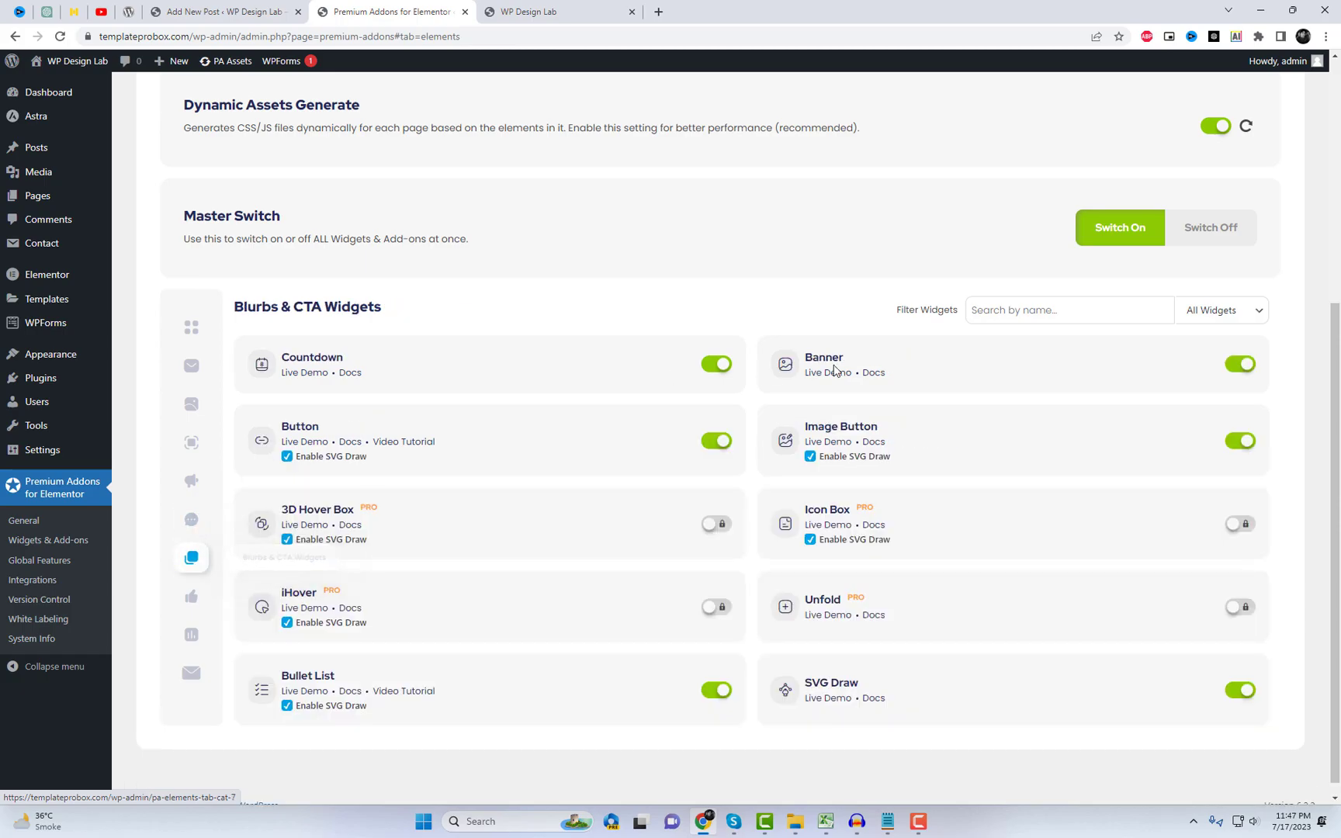